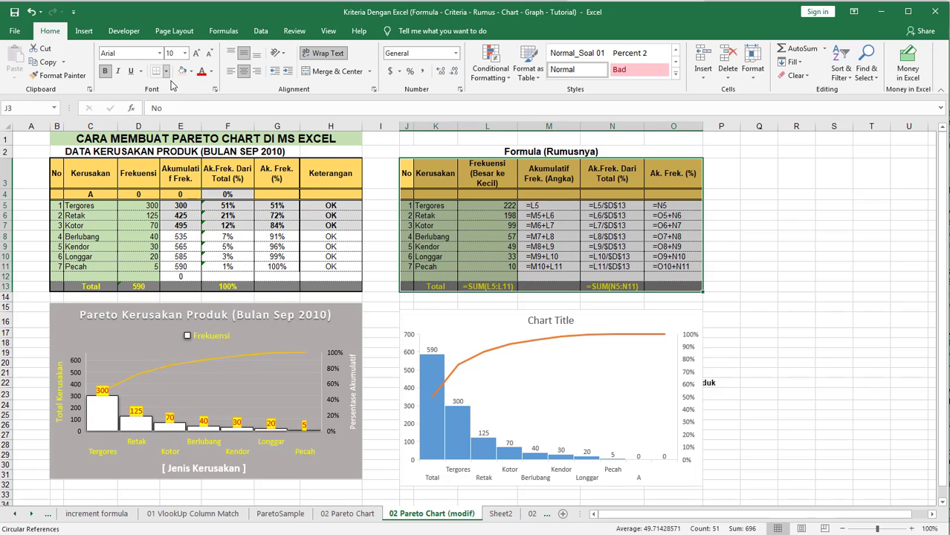
Apply an outside border around the formula table in J3:O13.
left_click(166, 71)
left_click(179, 202)
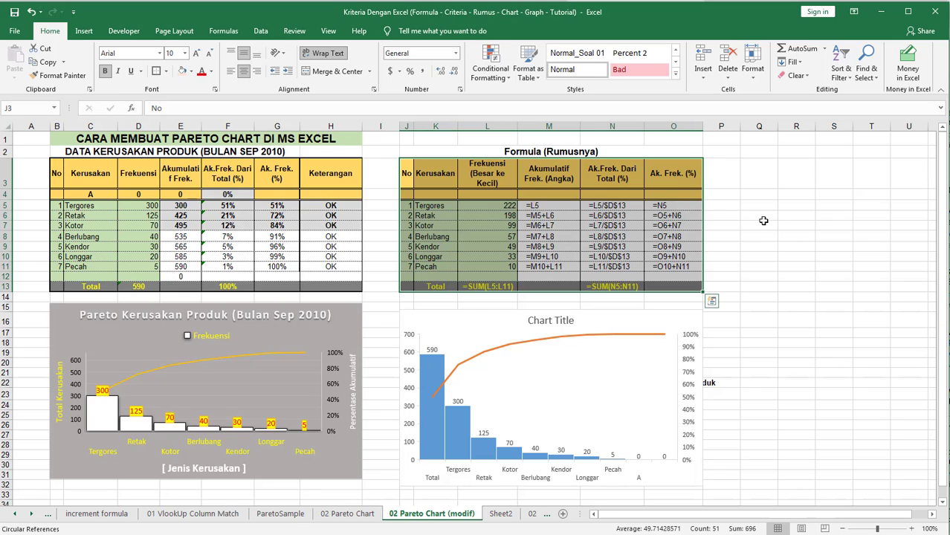
left_click(756, 217)
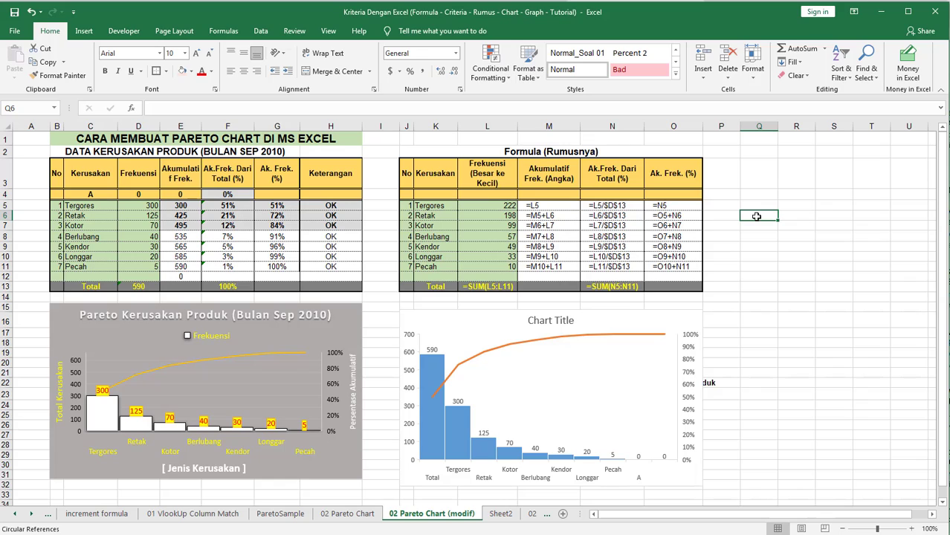
left_click(411, 150)
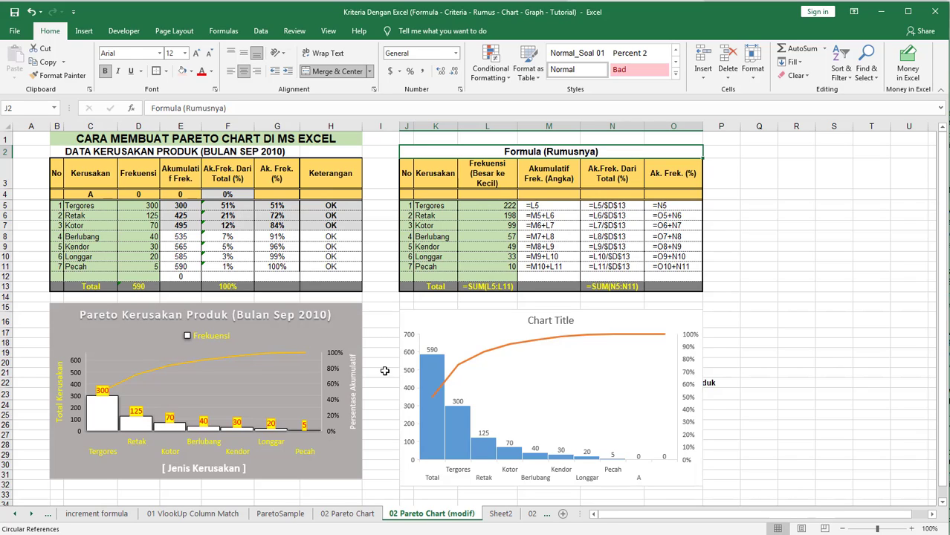
Fill the background of the chart below the formula table with light green.
left_click(113, 320)
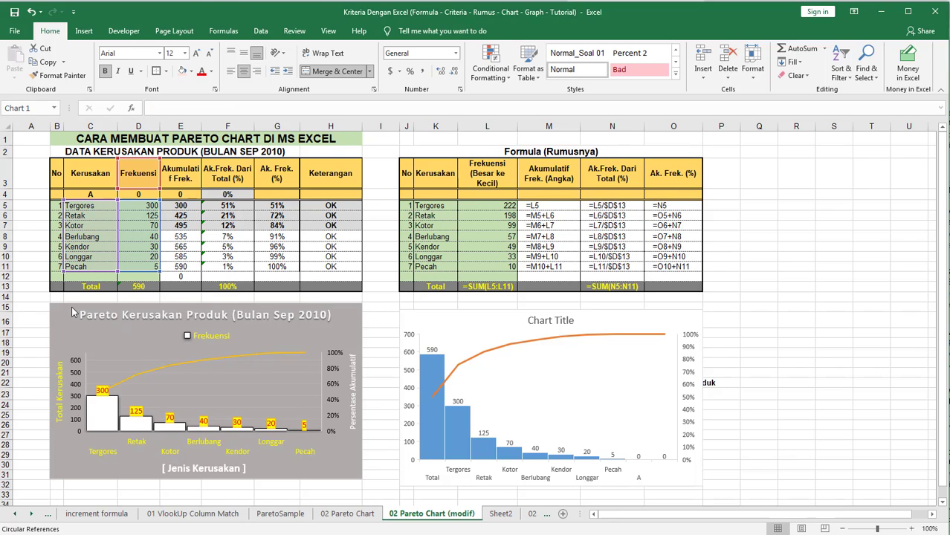
left_click(418, 307)
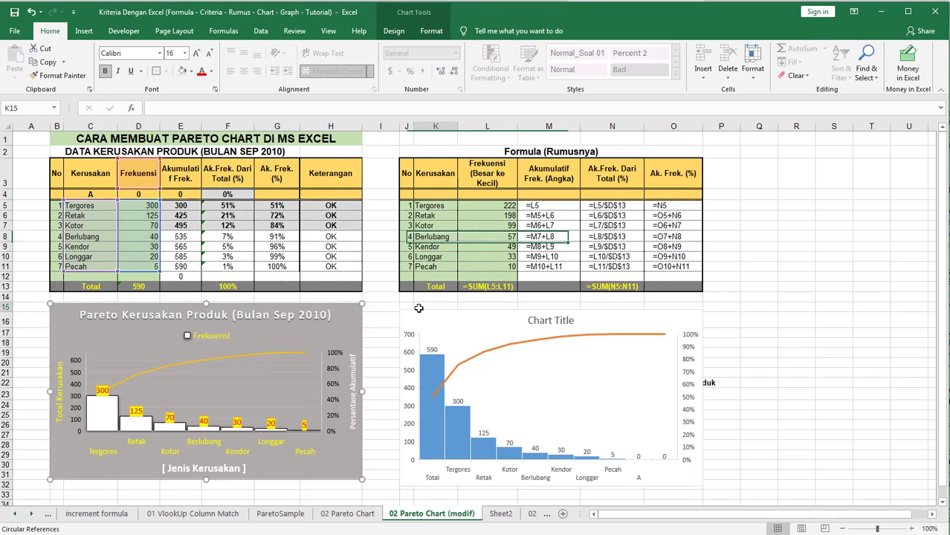
left_click(418, 312)
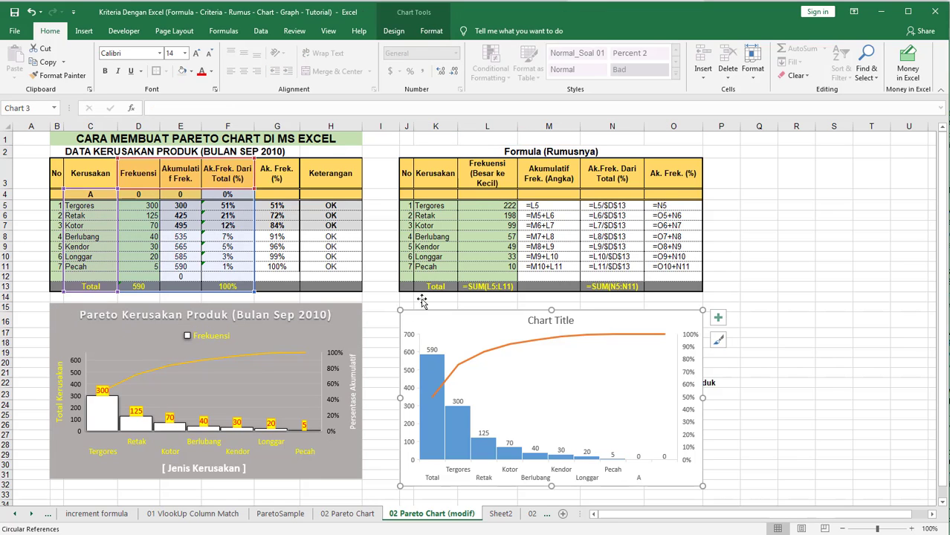
left_click(191, 72)
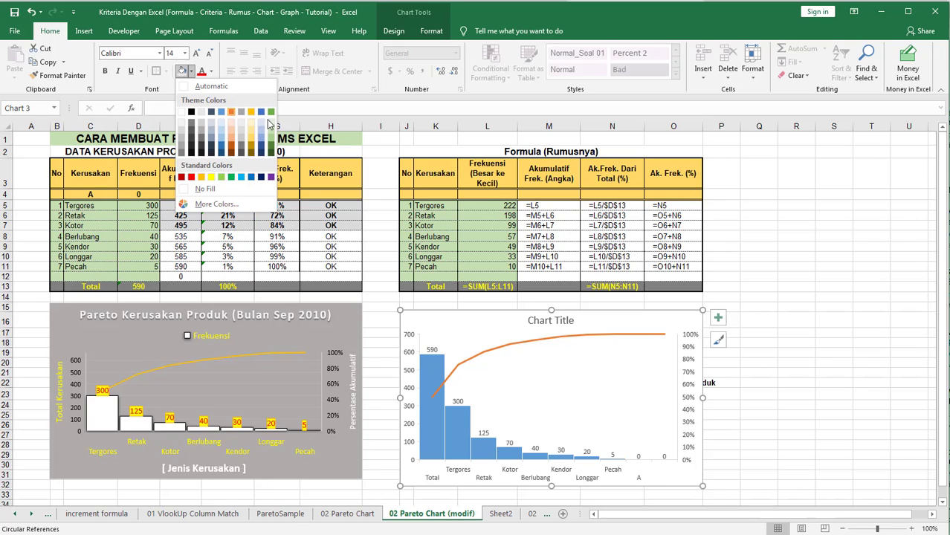
left_click(269, 121)
left_click(792, 324)
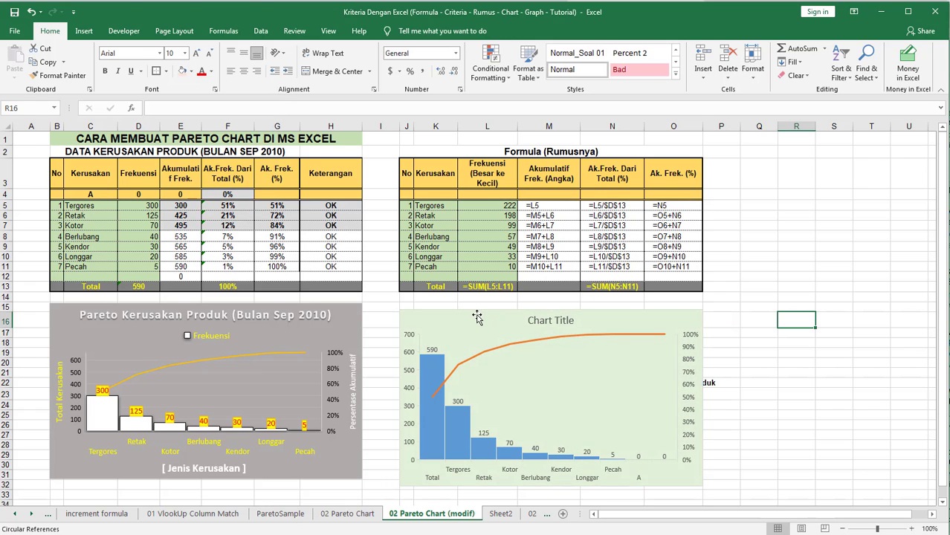
Move the light green chart up over the formula table, starting at row 1, to uncover the Pareto definition text.
left_click_drag(464, 312, 464, 140)
left_click(486, 385)
left_click(463, 402)
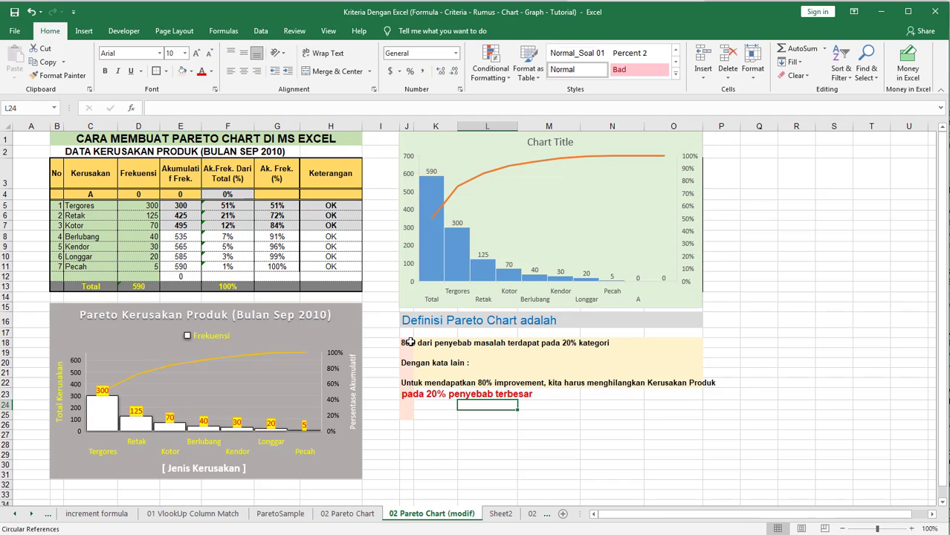
Fill the Pareto definition text block in J18:P25 with light orange.
left_click_drag(405, 340, 706, 420)
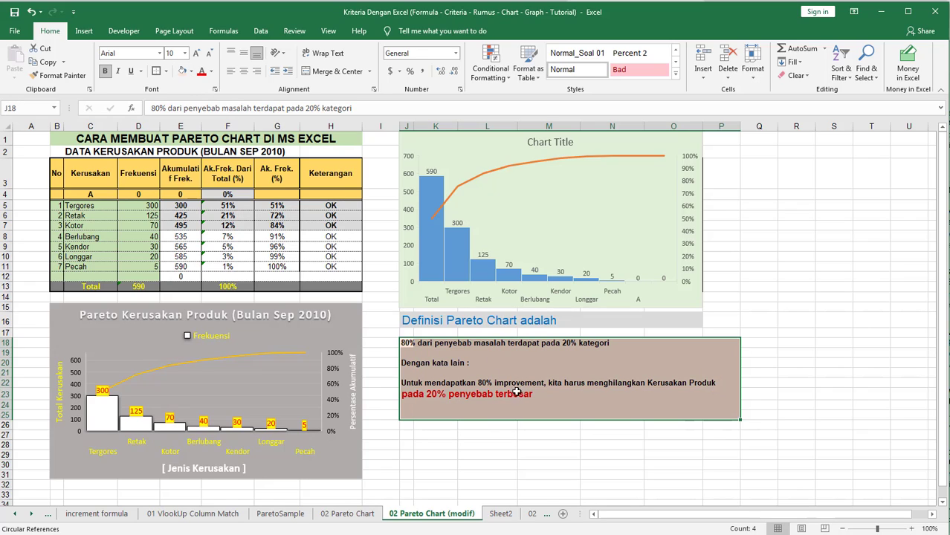
left_click(508, 407)
left_click(538, 464)
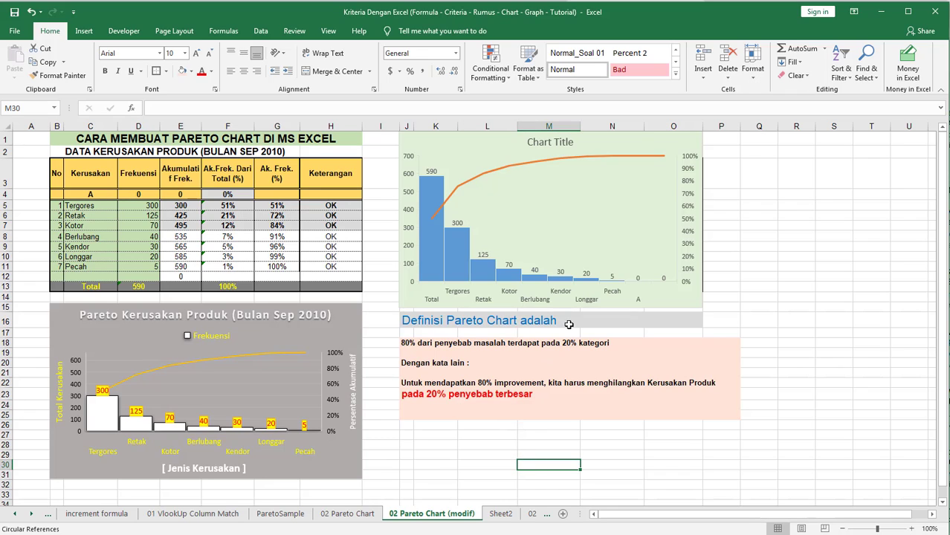
Retitle the light green chart as "Pareto Chart" and make the title bold.
left_click(554, 142)
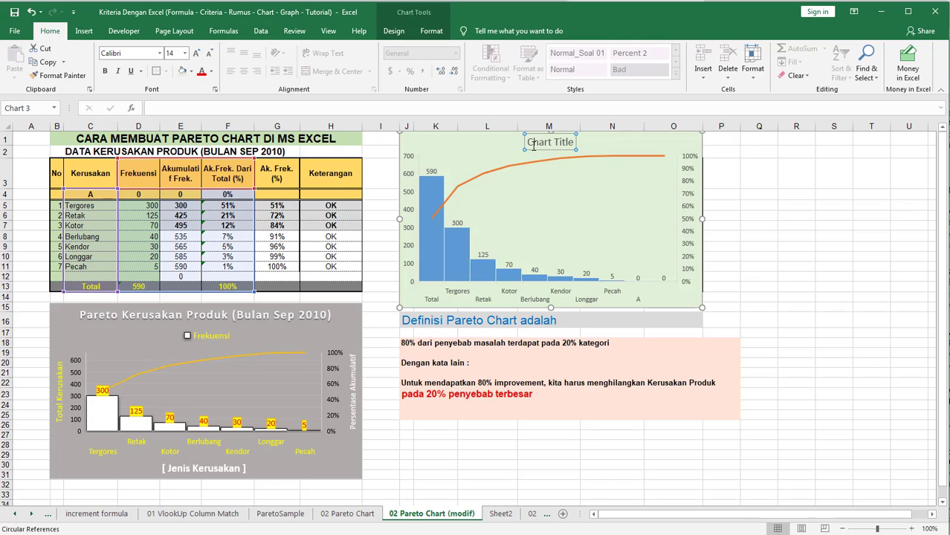
triple_click(534, 144)
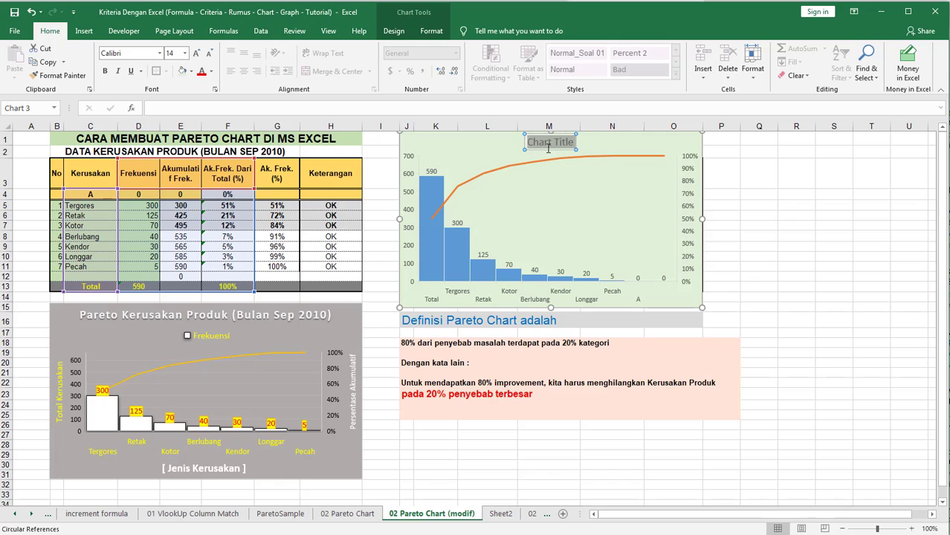
type("Pareto")
key("shift+End")
type("Chart")
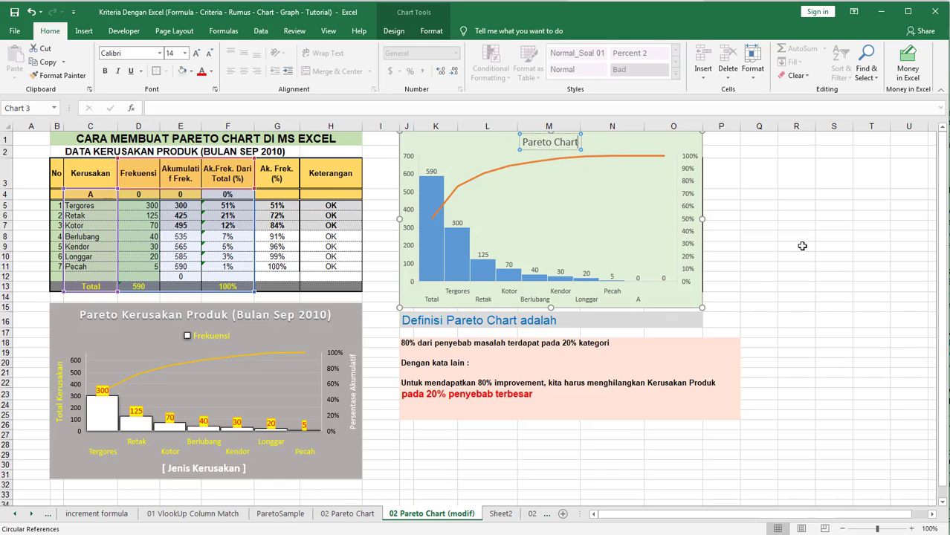
left_click(758, 237)
left_click(563, 143)
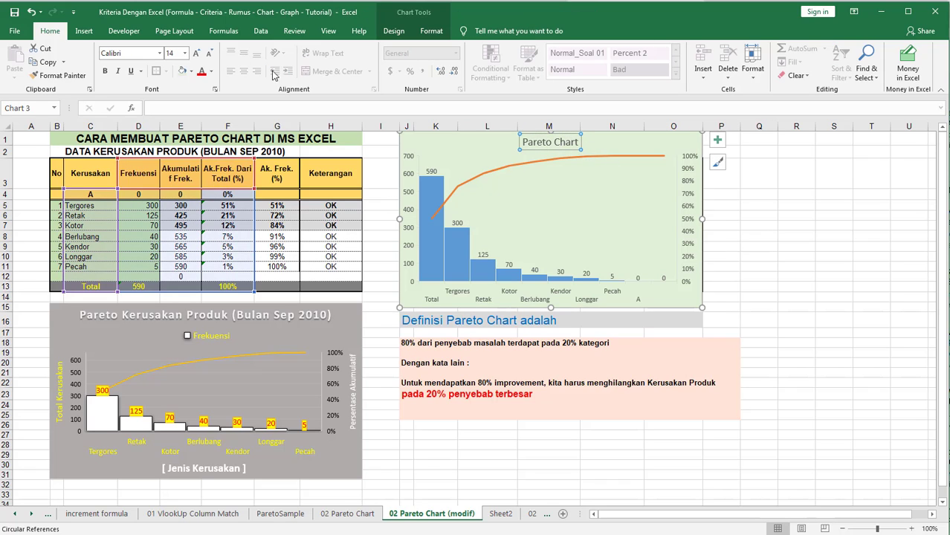
left_click(772, 244)
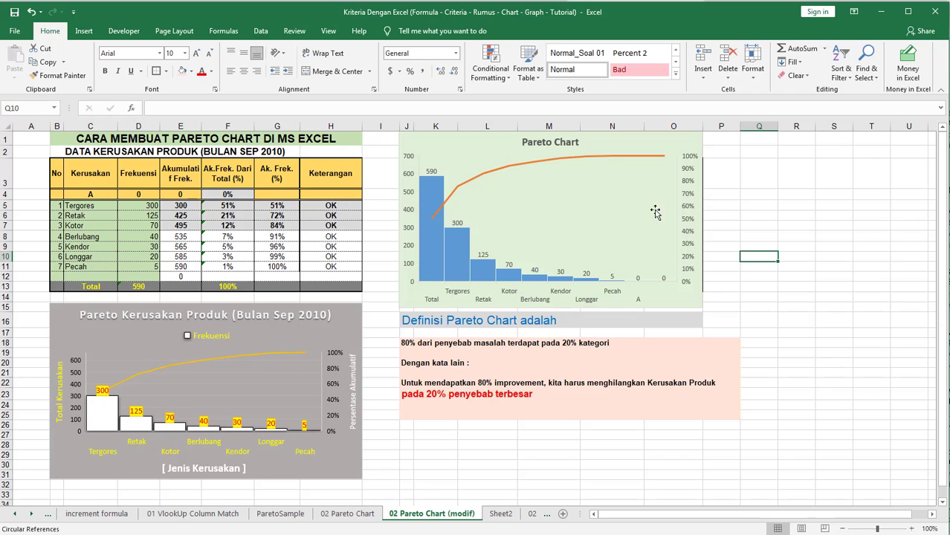
Widen the light green Pareto chart slightly at its right edge.
left_click(673, 146)
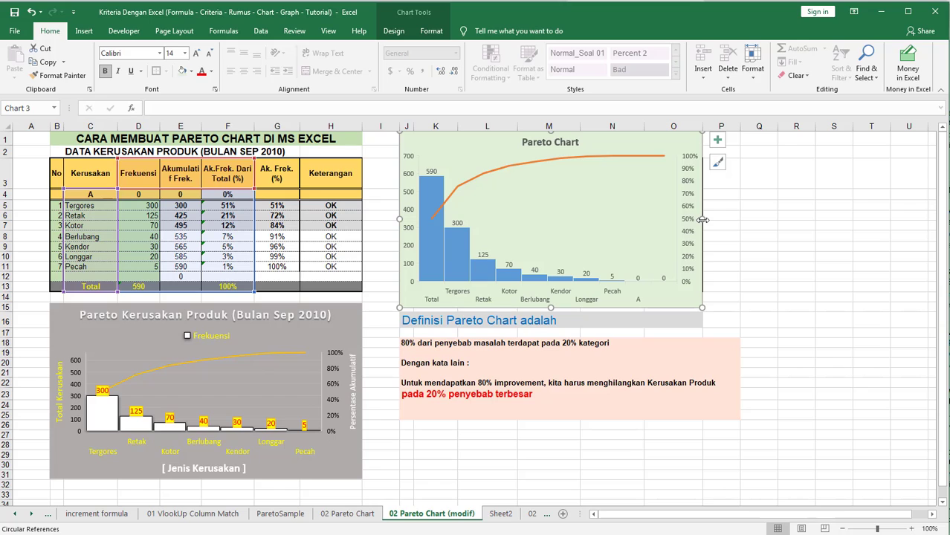
left_click_drag(702, 219, 704, 219)
left_click(718, 178)
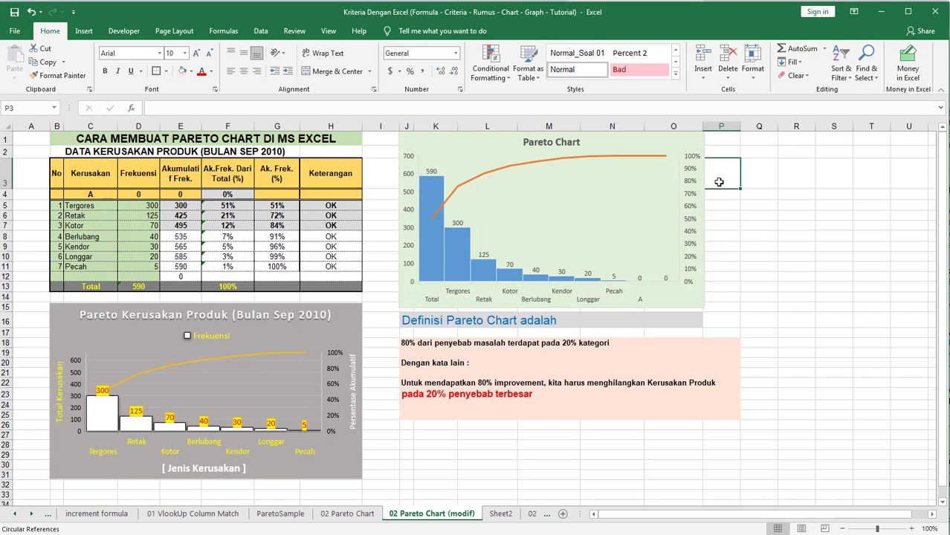
left_click(731, 143)
left_click(750, 142)
left_click(757, 154)
left_click(763, 174)
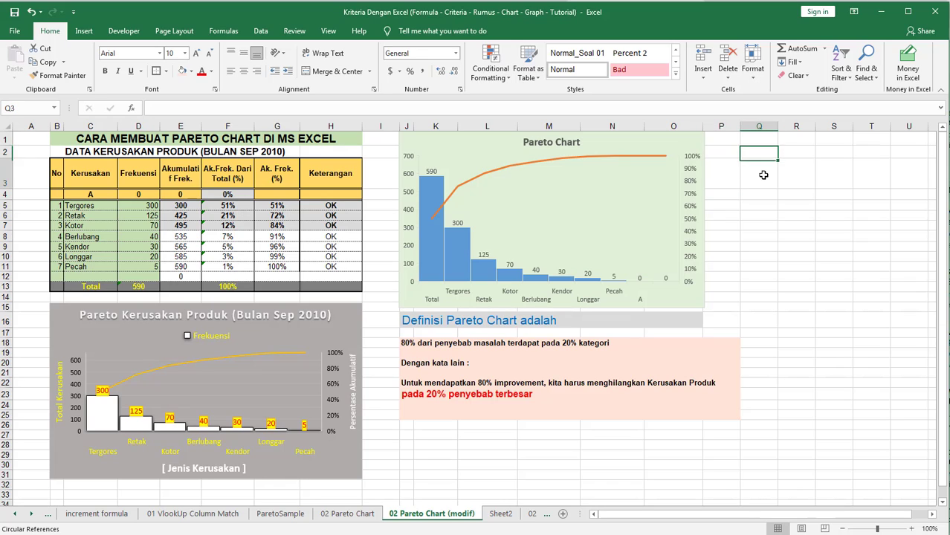
left_click(755, 141)
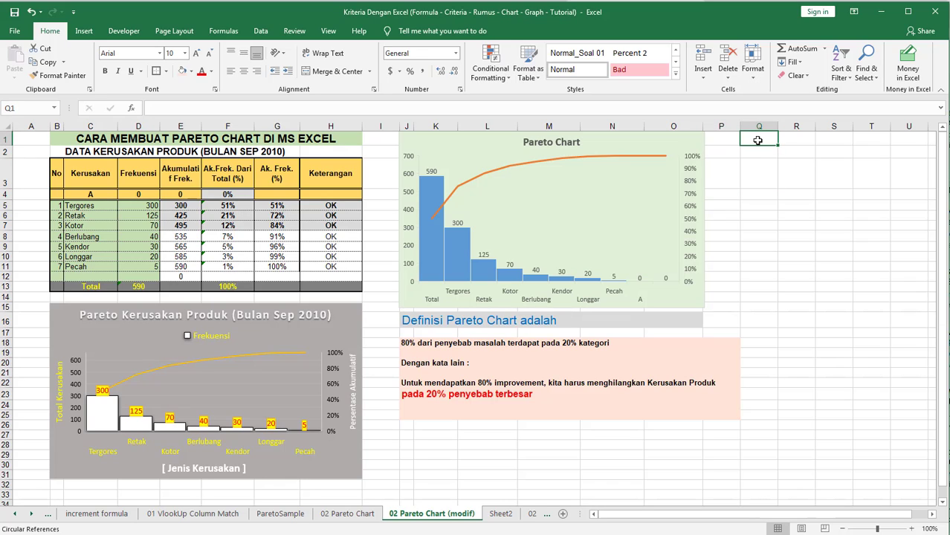
left_click(760, 155)
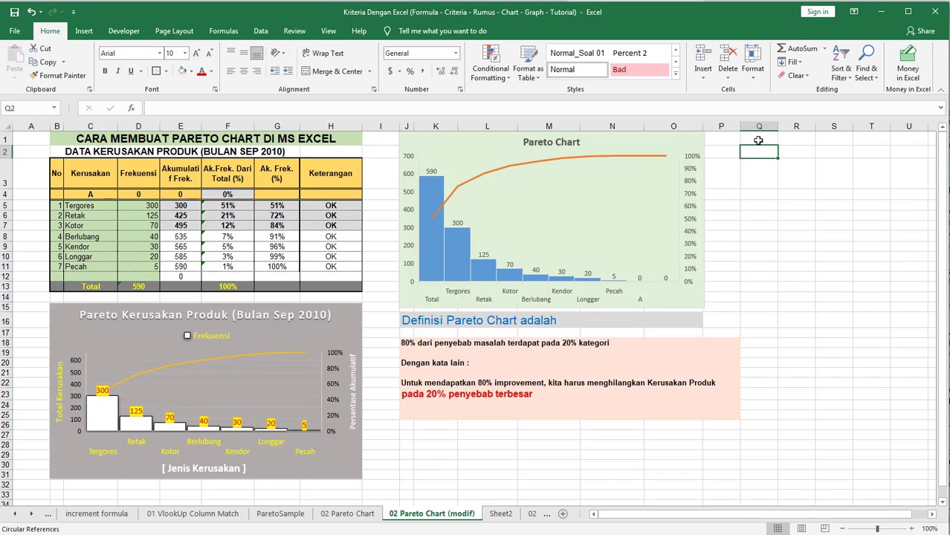
left_click(758, 141)
left_click(757, 154)
left_click(762, 170)
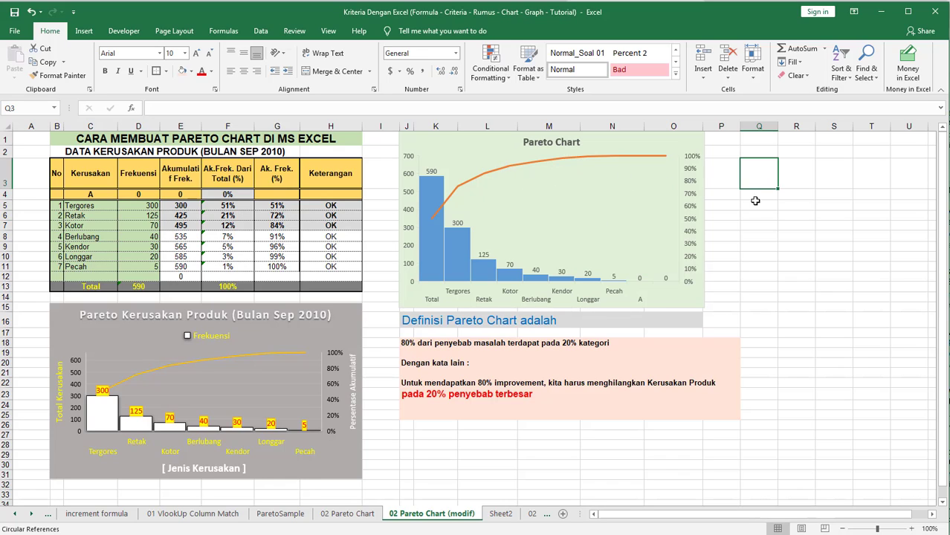
Examine the sheet title, the subtitle, and the layout and first headers of the product defect table.
left_click(77, 140)
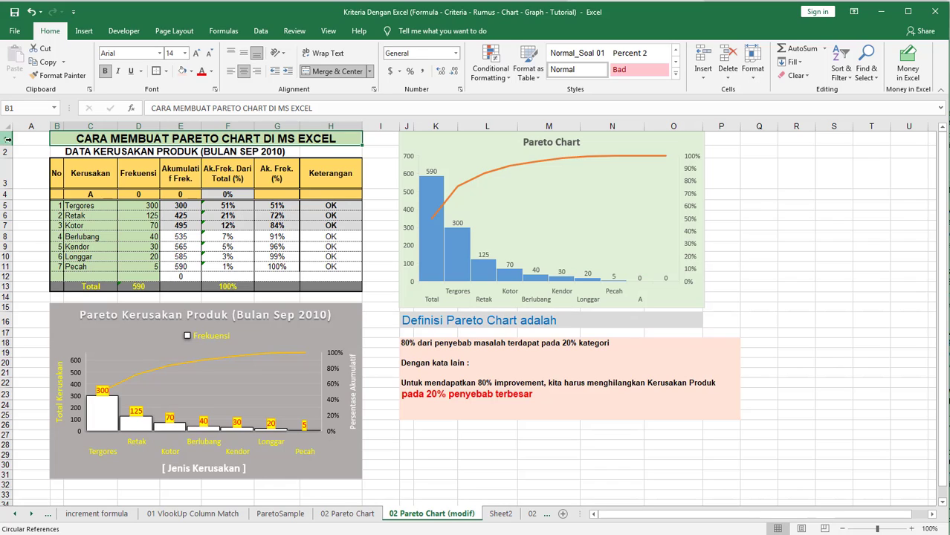
left_click(95, 152)
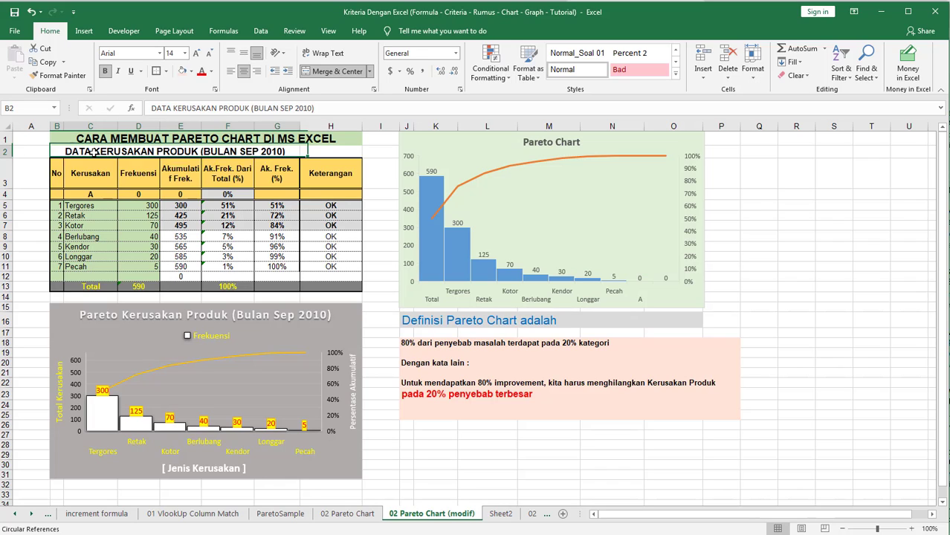
left_click(86, 215)
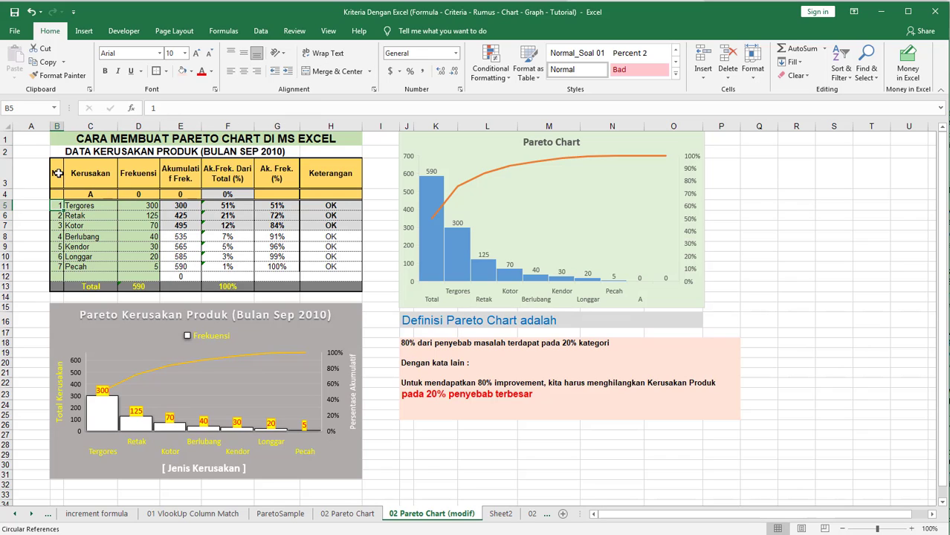
left_click_drag(58, 173, 335, 290)
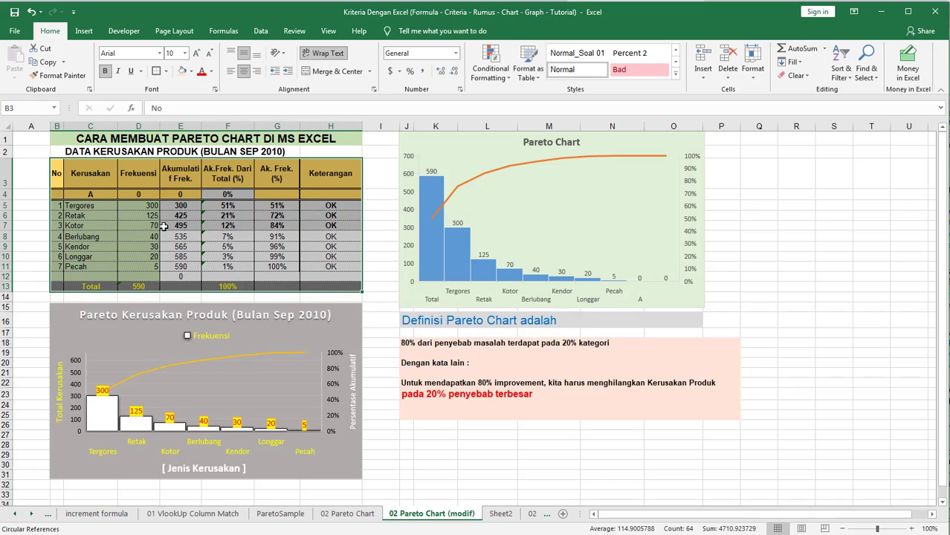
left_click(93, 202)
left_click(59, 180)
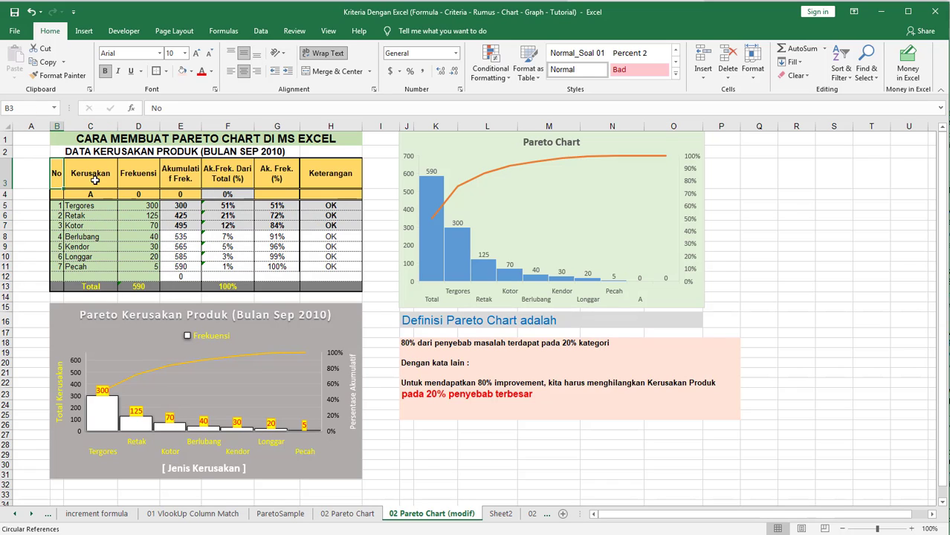
left_click(94, 180)
left_click(144, 181)
Widen column E slightly so that the word "Akumulatif" in its header fits on one line.
left_click(185, 178)
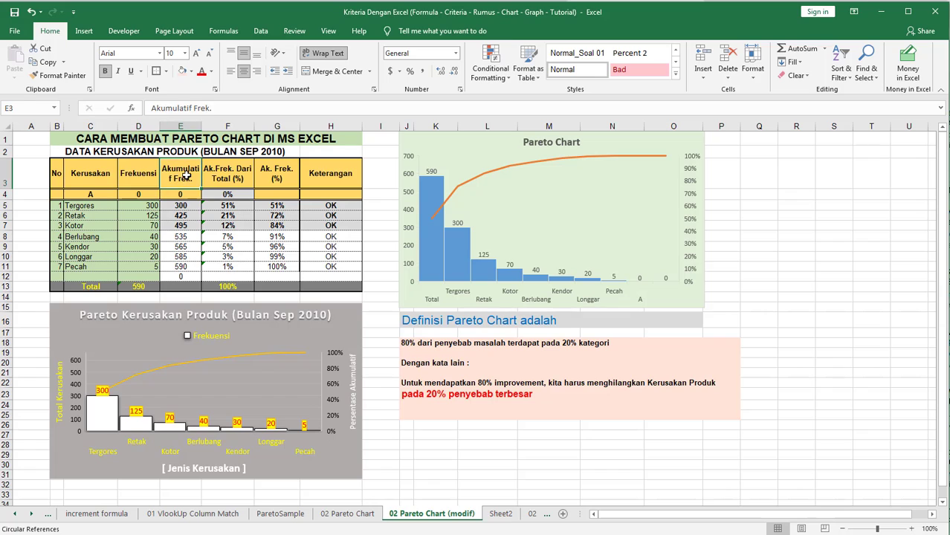
left_click_drag(201, 126, 204, 127)
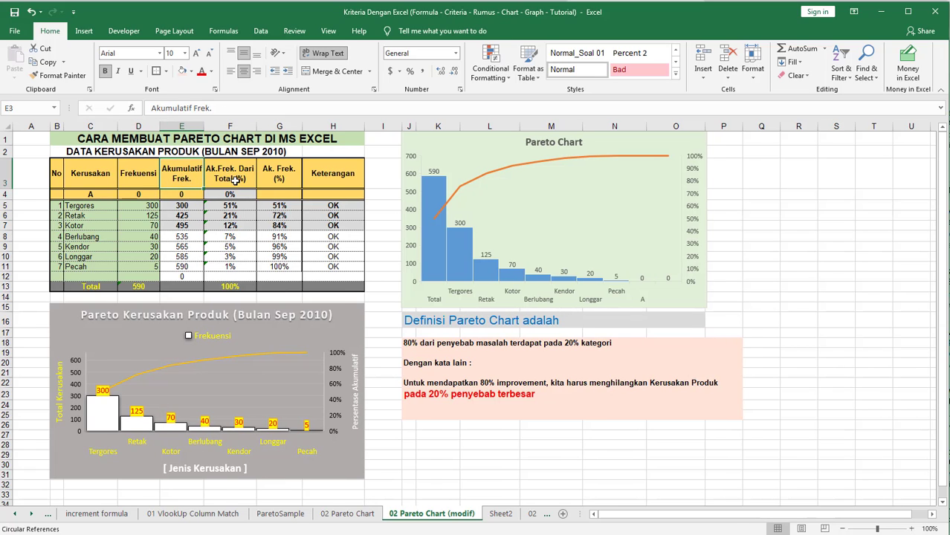
left_click(322, 176)
left_click(375, 172)
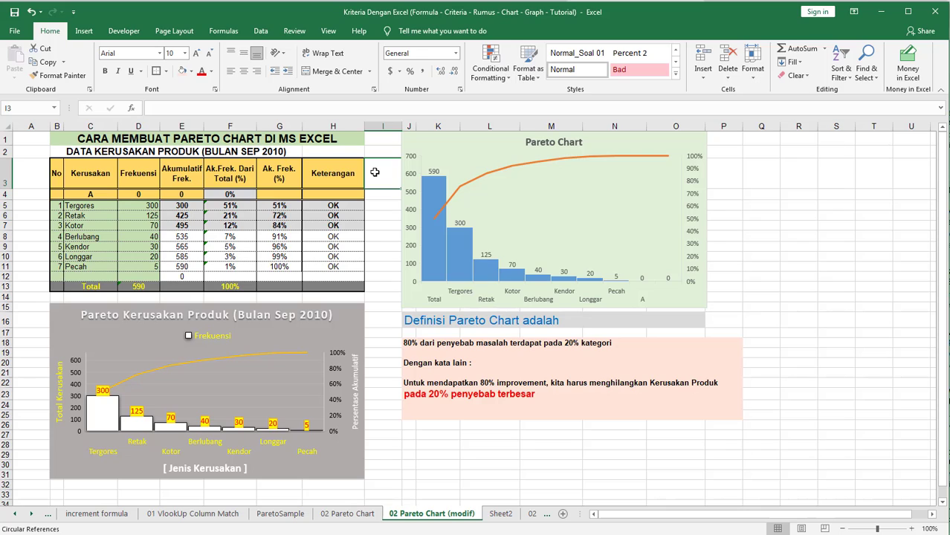
left_click(97, 176)
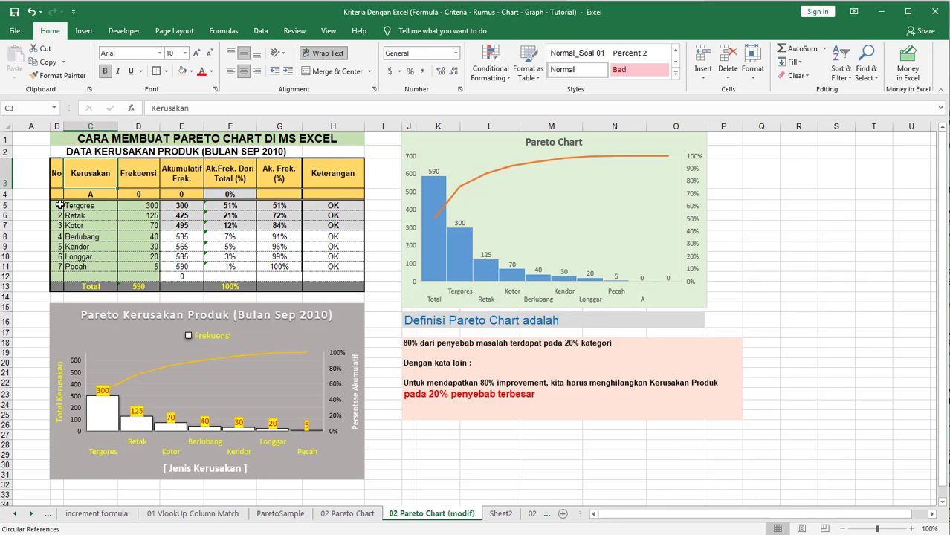
left_click_drag(61, 205, 97, 267)
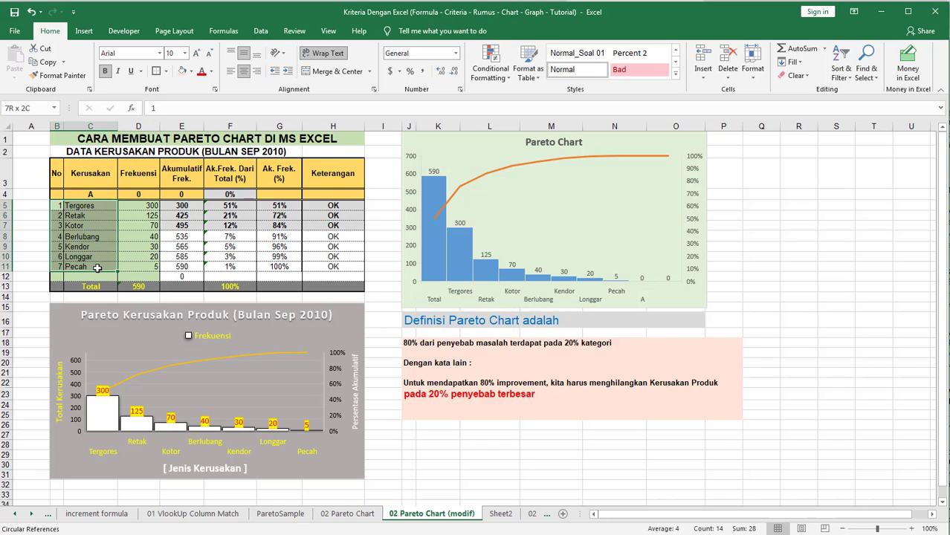
left_click(96, 177)
Merge and center the subtitle "DATA KERUSAKAN PRODUK (BULAN SEP 2010)" across B2:H2.
left_click_drag(121, 152, 335, 152)
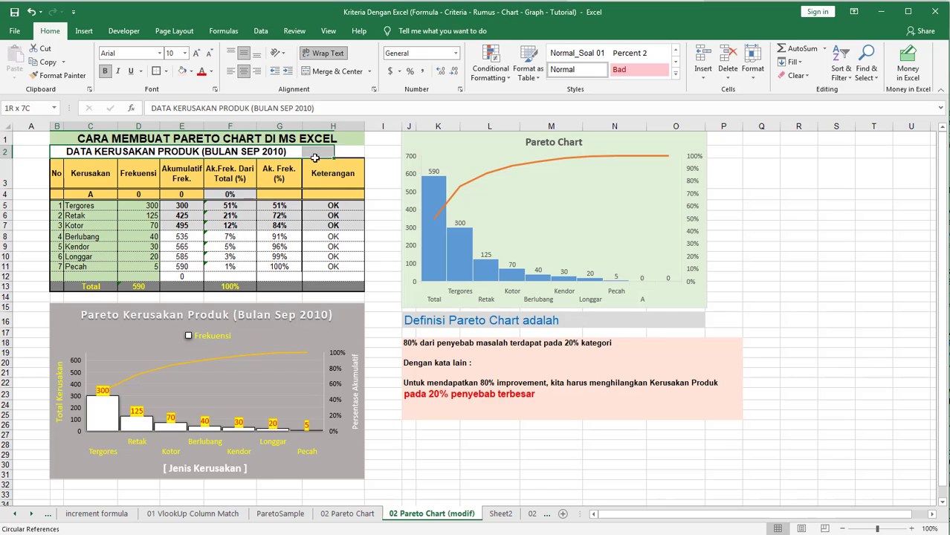
left_click(327, 72)
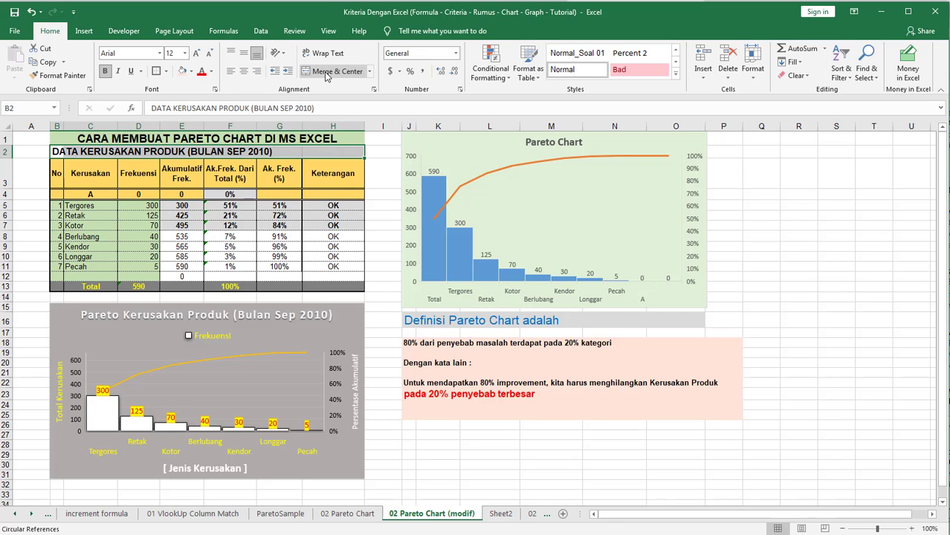
left_click(327, 73)
left_click(379, 177)
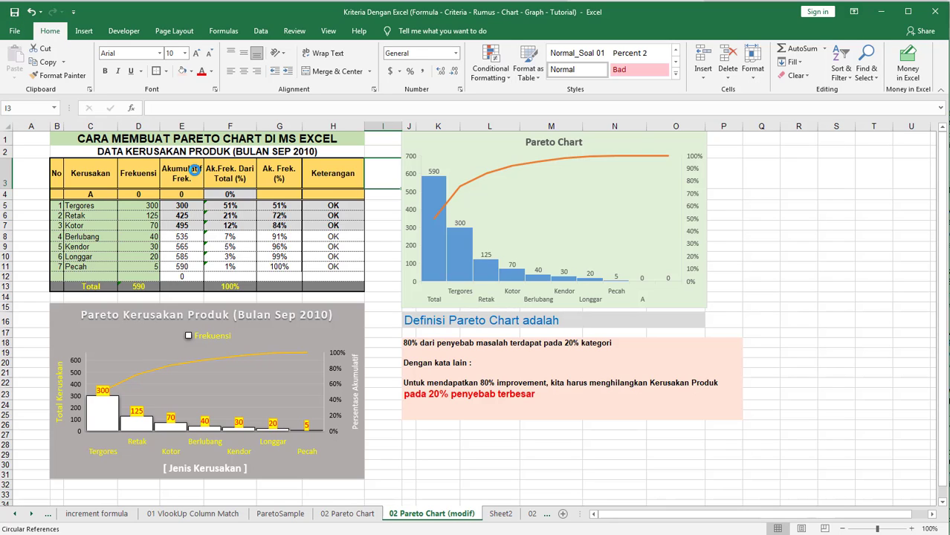
Center the row numbers in the No column (column B) of the defect table.
left_click(86, 207)
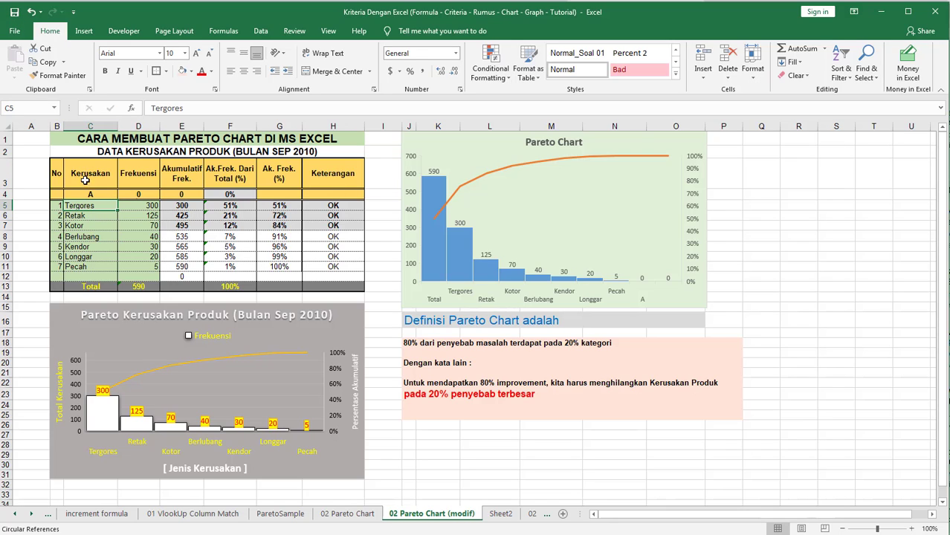
left_click(87, 235)
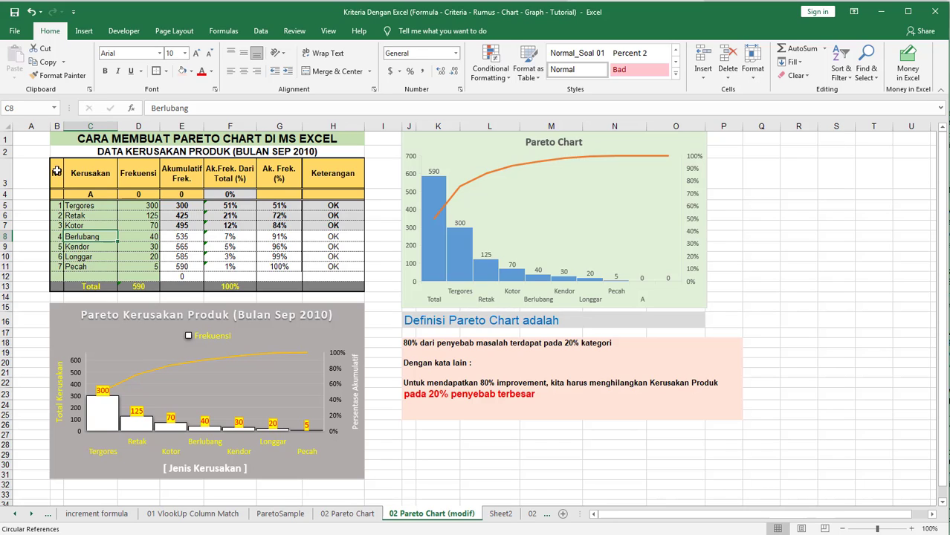
left_click(59, 266)
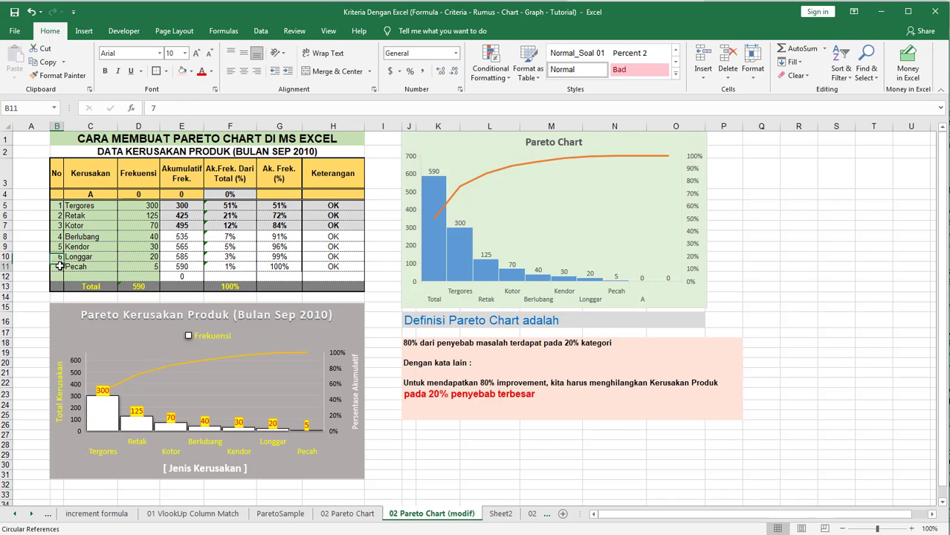
left_click(57, 126)
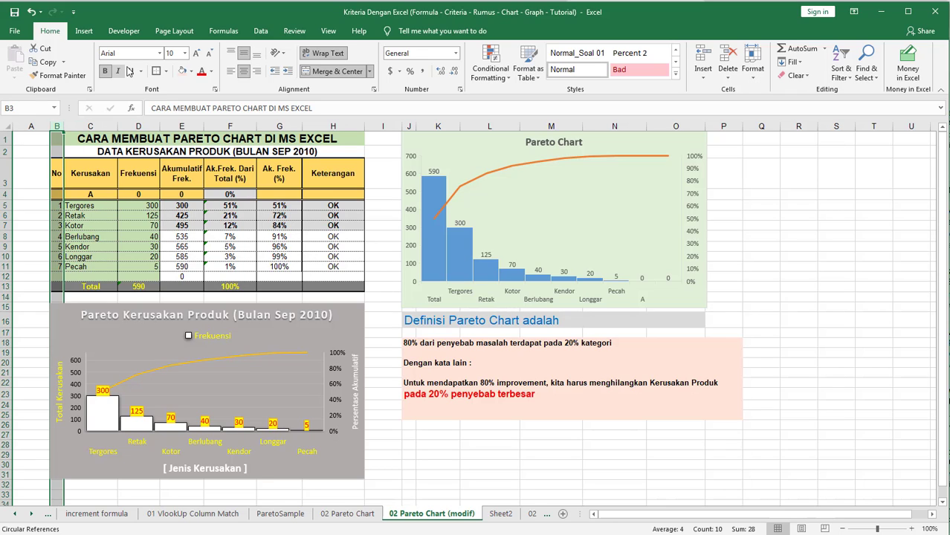
left_click(244, 71)
Examine the defect types listed under the Kerusakan header, from Tergores down to Pecah.
left_click(98, 215)
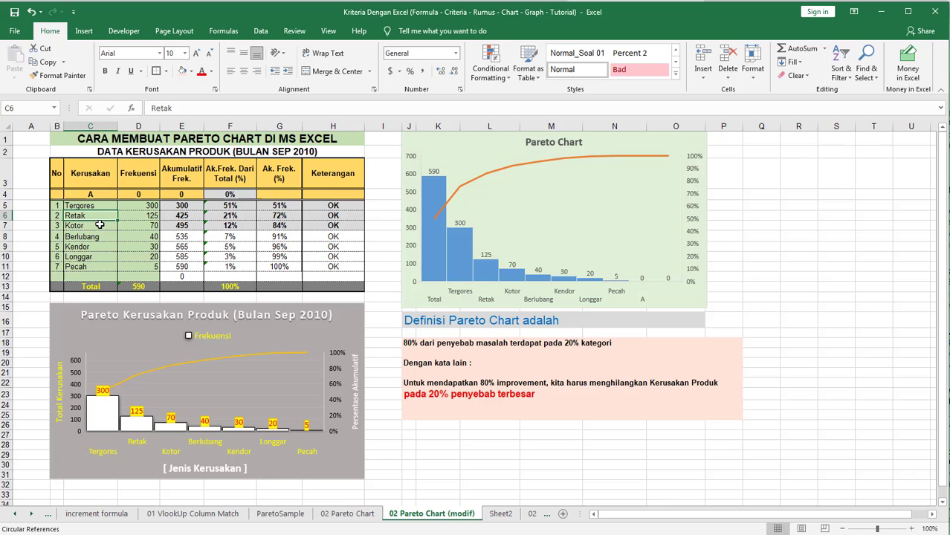
left_click(94, 174)
left_click(103, 217)
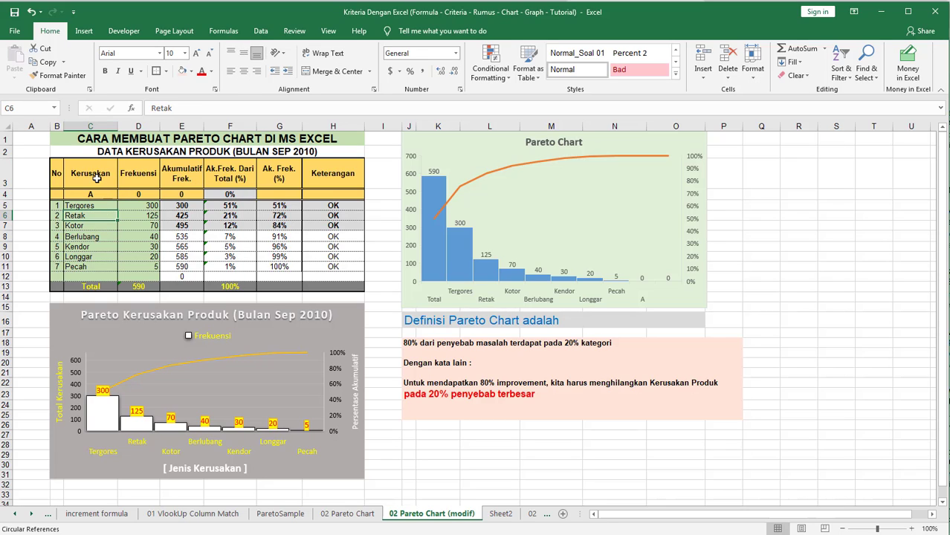
left_click(97, 179)
left_click(95, 207)
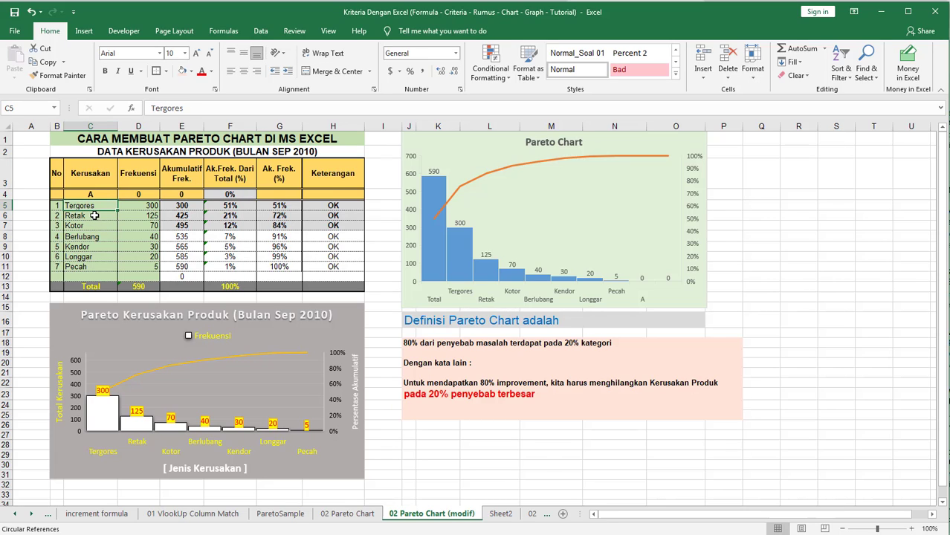
left_click(94, 218)
left_click(94, 235)
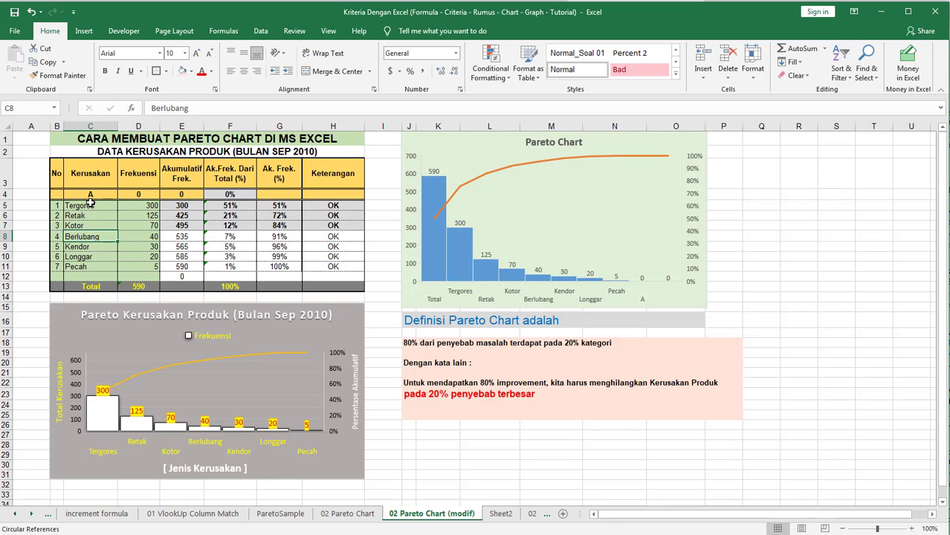
left_click(90, 204)
left_click(91, 216)
left_click(92, 227)
left_click(93, 238)
left_click(93, 253)
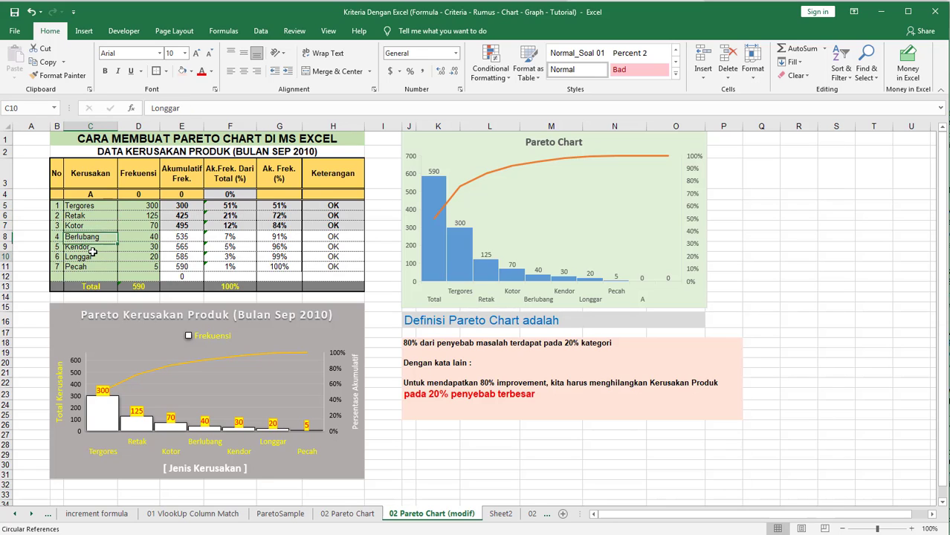
left_click(96, 267)
left_click(101, 257)
left_click(100, 244)
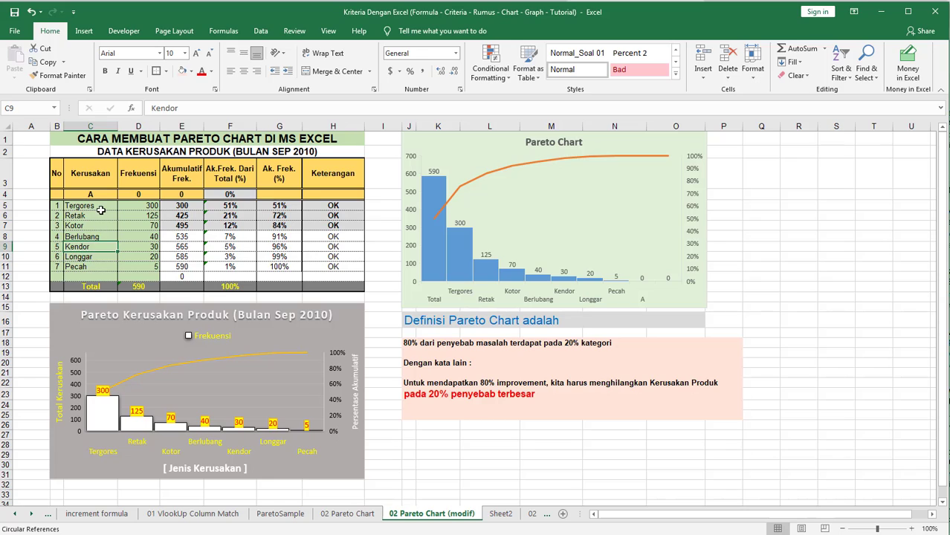
left_click(101, 208)
left_click(98, 224)
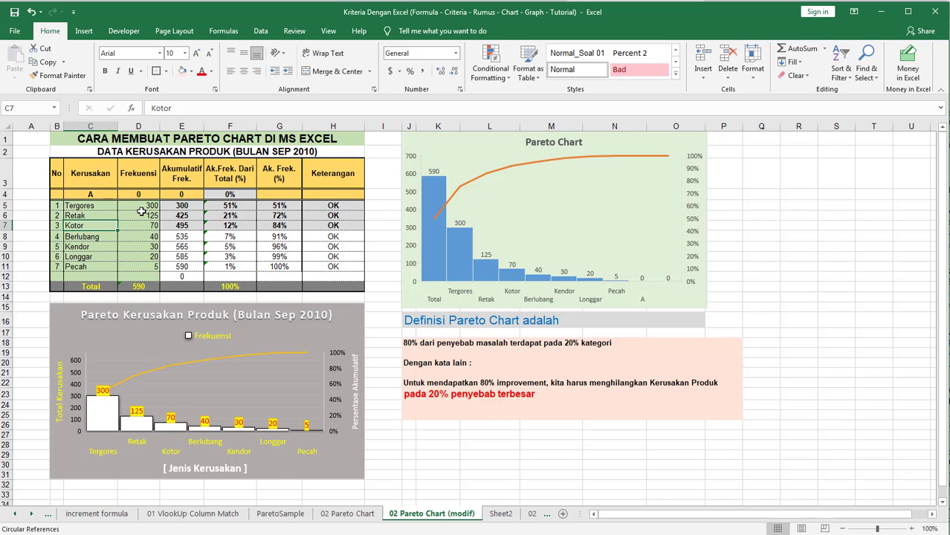
Examine the Frekuensi header, the table subtitle, and how each defect type in C5:C11 is matched with its frequency.
left_click(132, 178)
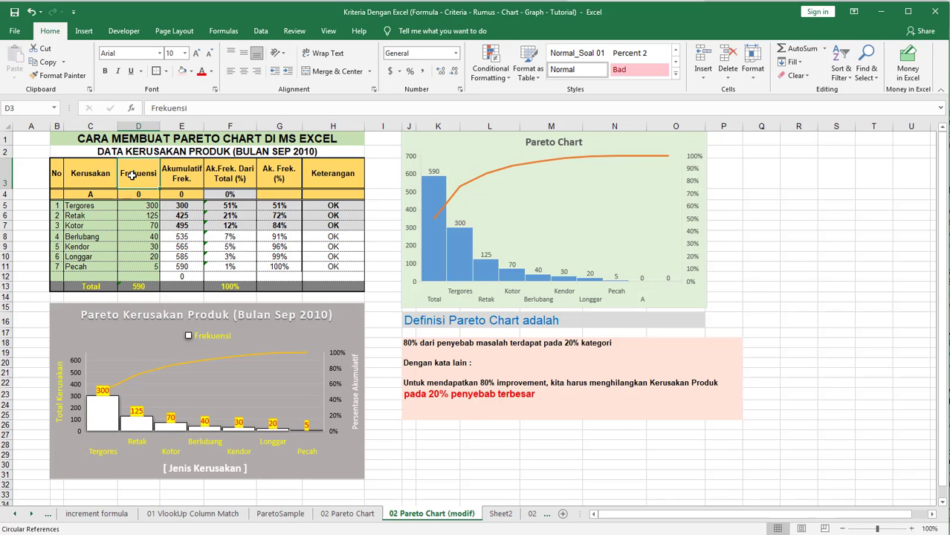
left_click(131, 206)
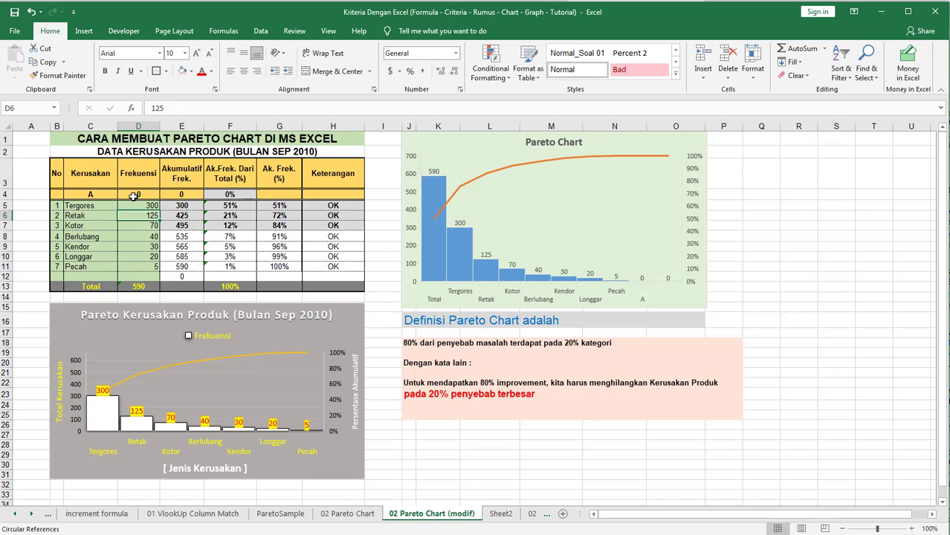
left_click(136, 175)
left_click(140, 152)
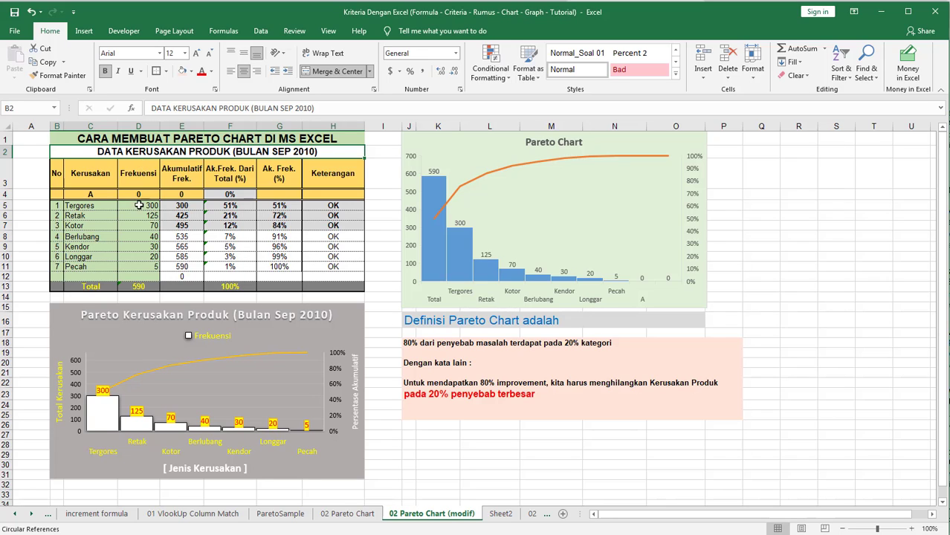
left_click(93, 206)
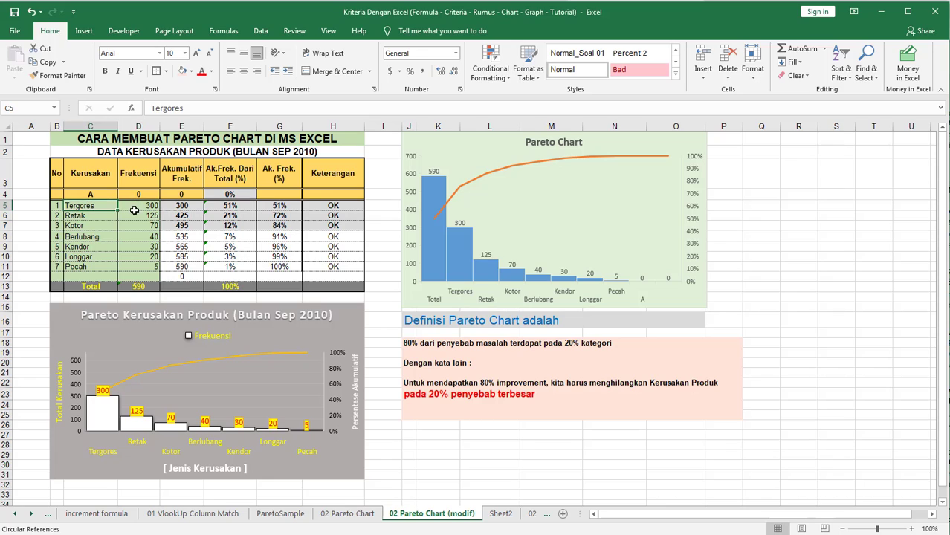
left_click(98, 217)
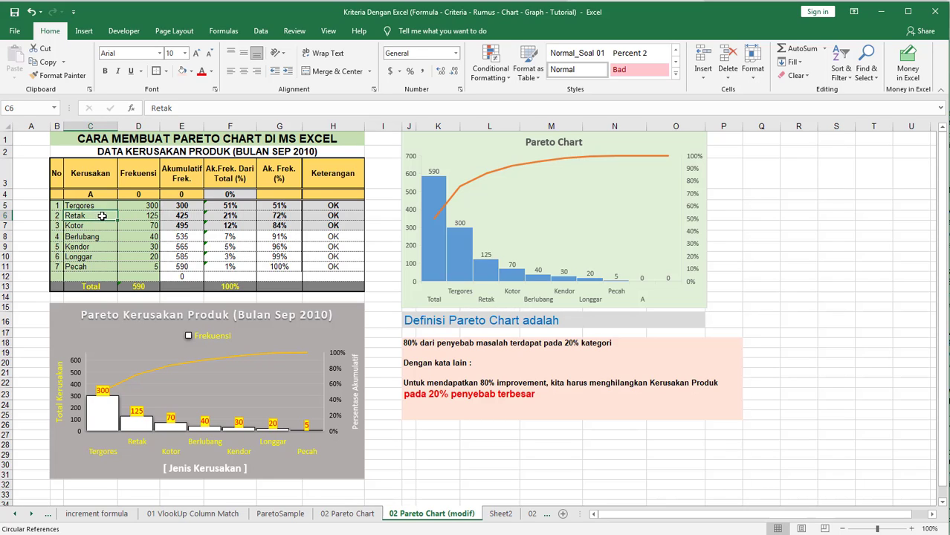
left_click(142, 217)
left_click(86, 224)
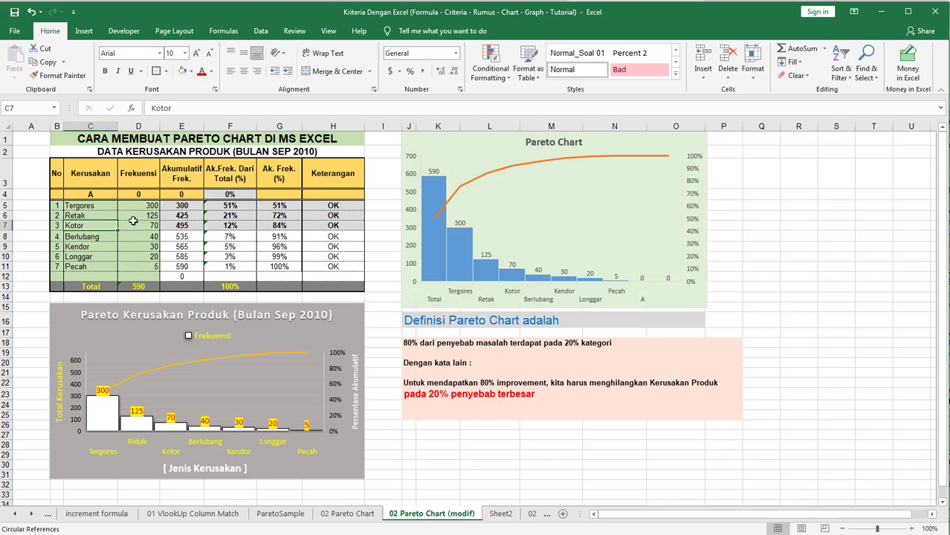
left_click(134, 243)
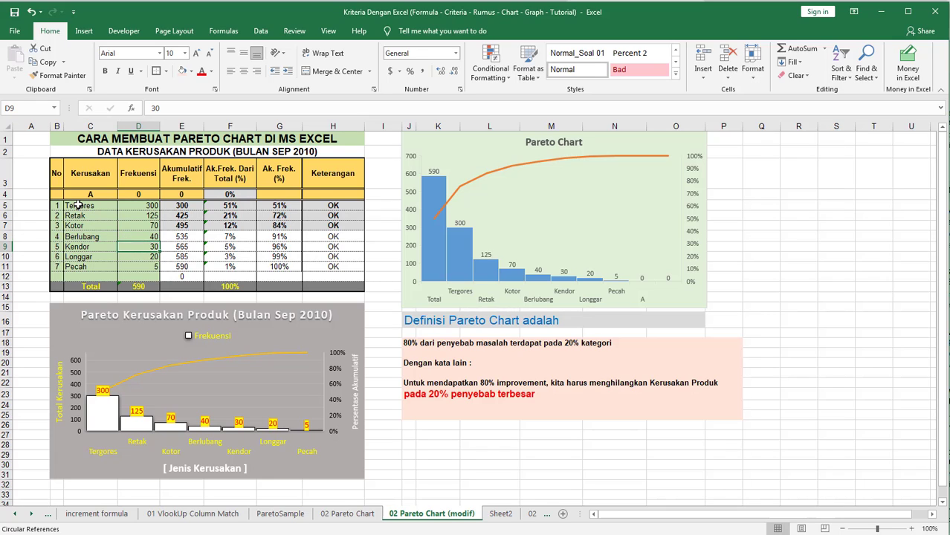
left_click_drag(70, 204, 149, 266)
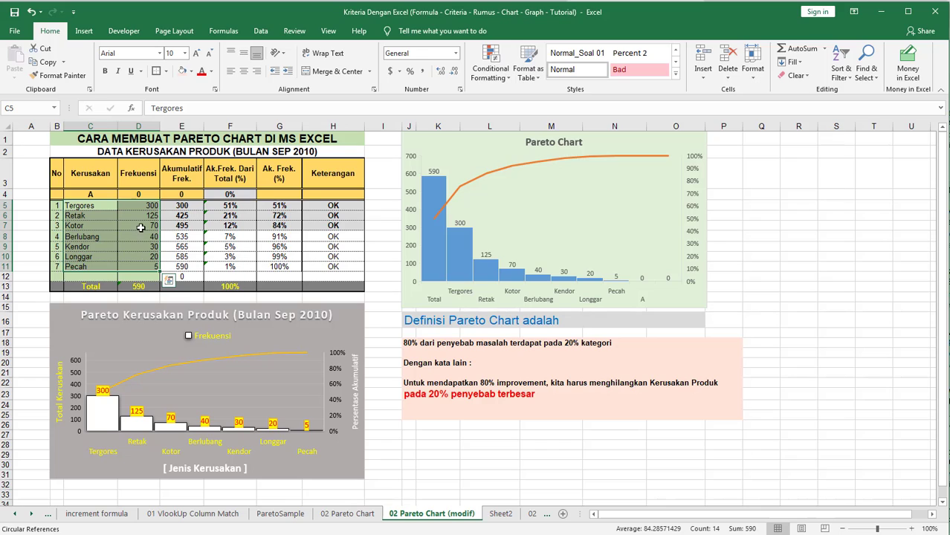
Review the frequency values in D5:D11 one by one, along with the table block from No to Frekuensi in B3:D13.
left_click(141, 206)
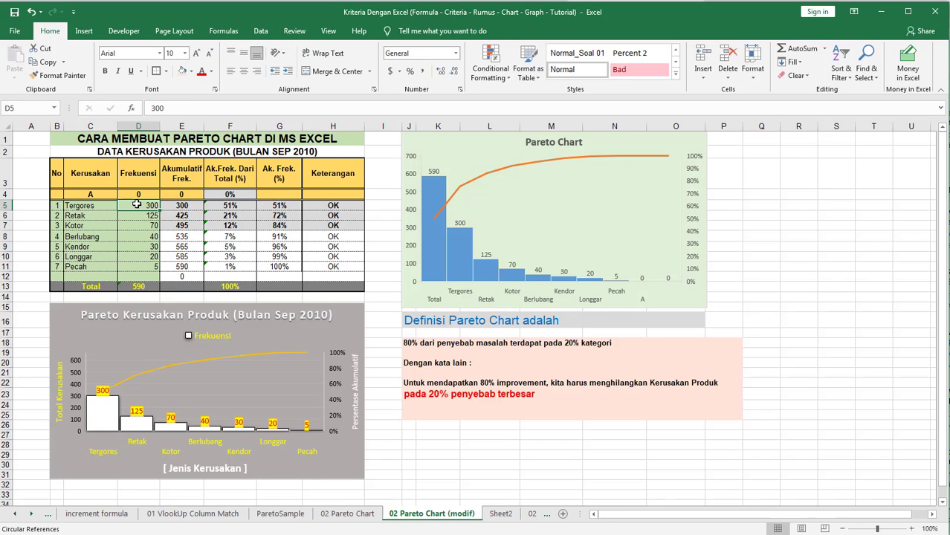
left_click_drag(141, 226, 139, 206)
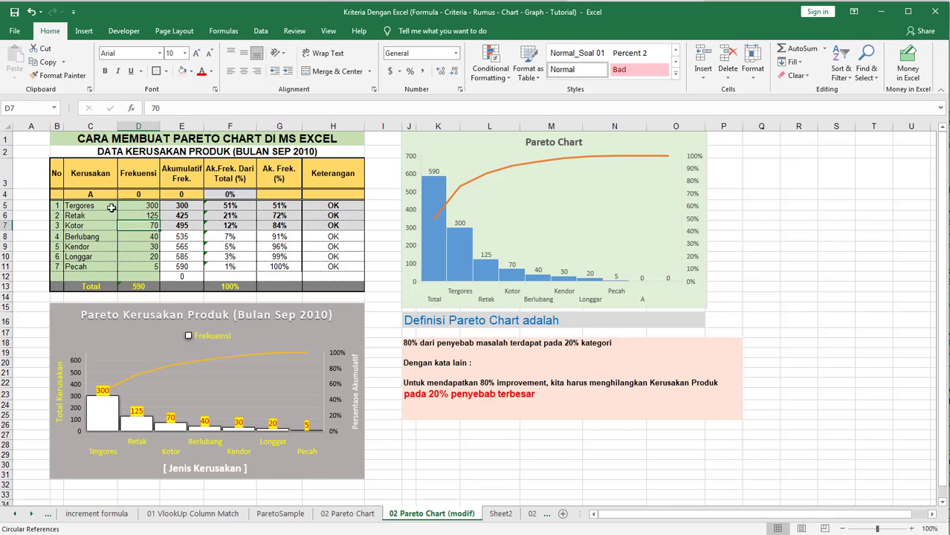
left_click(110, 208)
left_click(113, 236)
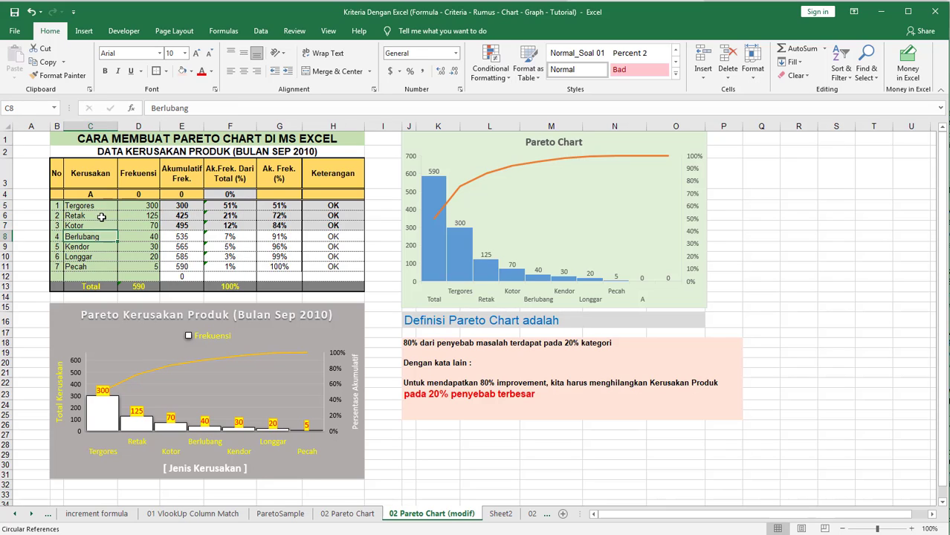
left_click_drag(142, 207, 142, 225)
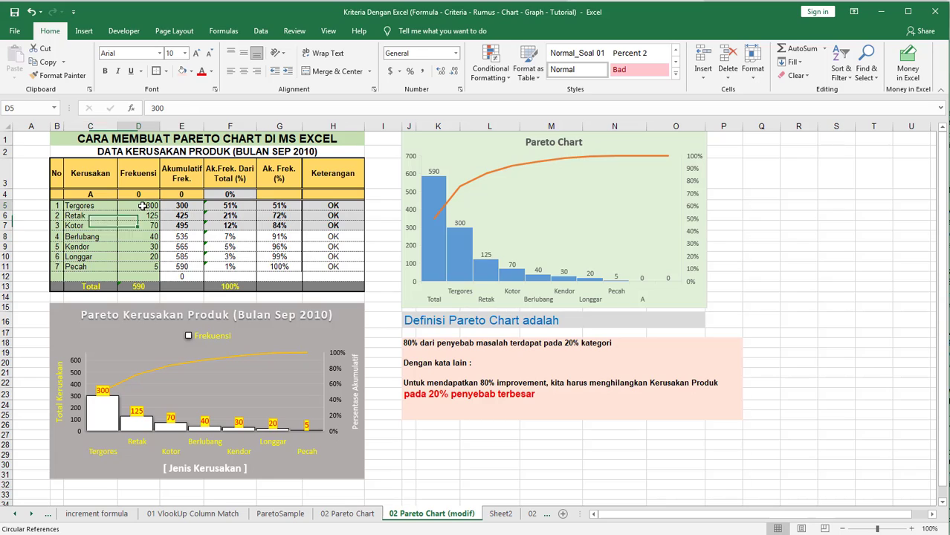
left_click(138, 220)
left_click(138, 225)
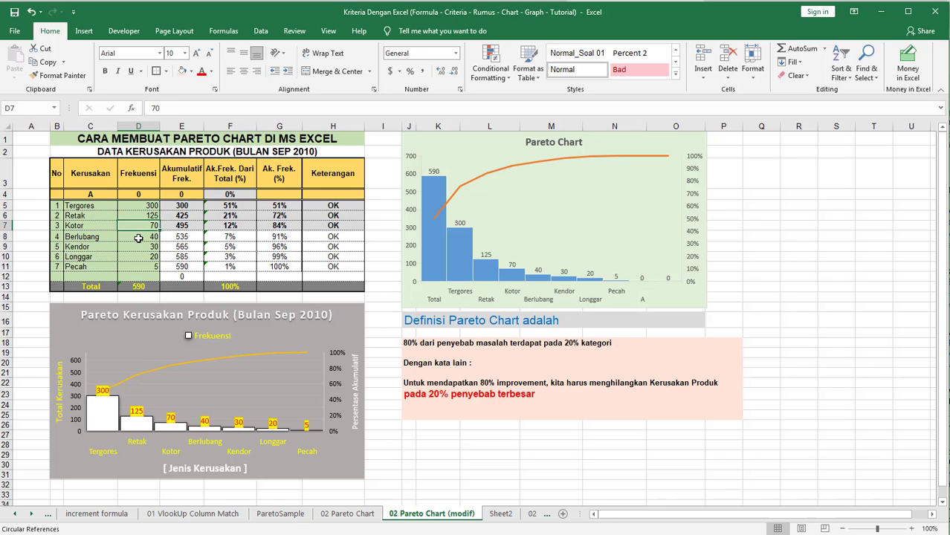
left_click(139, 236)
left_click(140, 248)
left_click(141, 257)
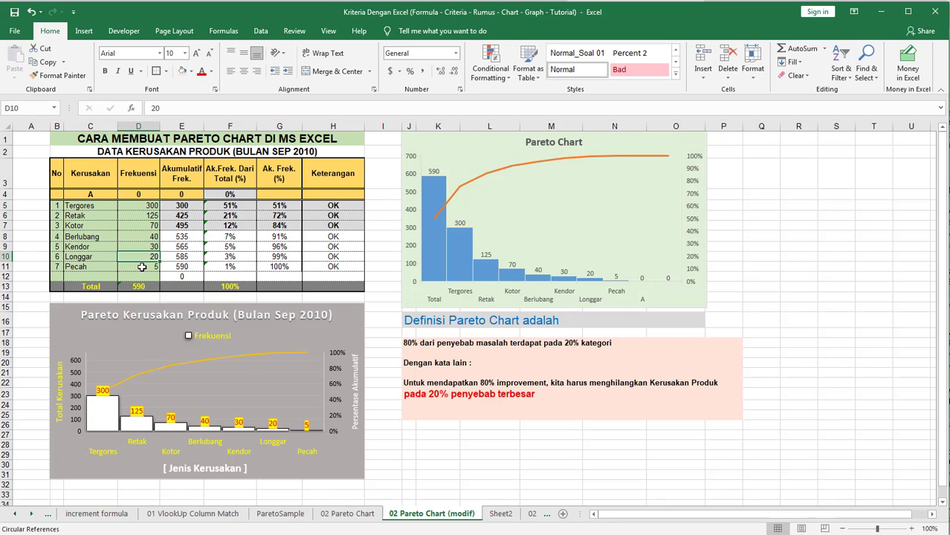
left_click(142, 266)
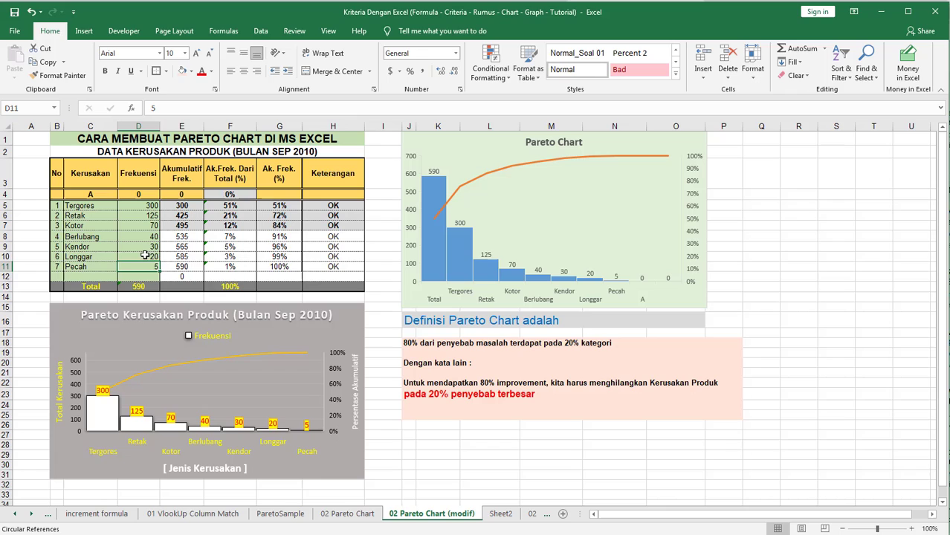
left_click(133, 208)
left_click_drag(58, 162, 153, 284)
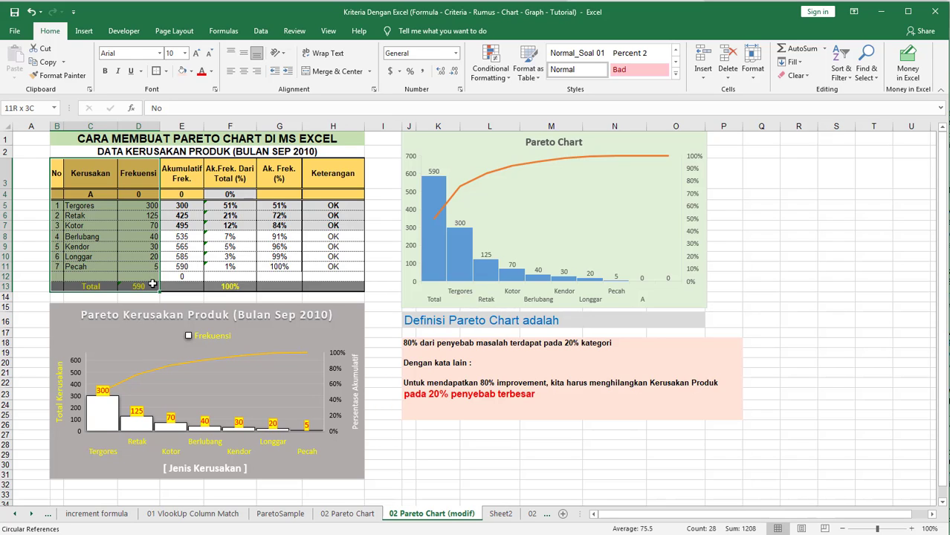
left_click(147, 182)
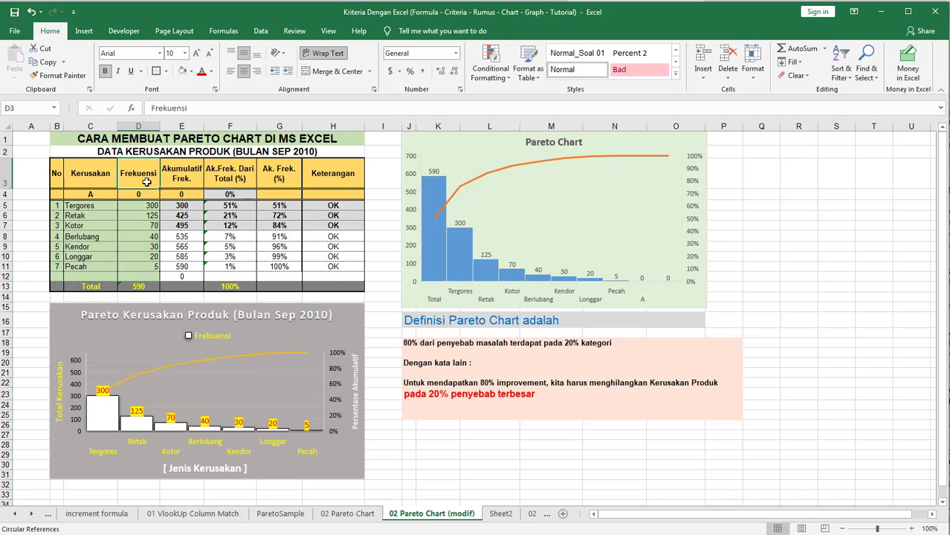
Inspect the SUM formula for the total frequency in D13 and the range it refers to, without changing it.
left_click(141, 208)
left_click(144, 286)
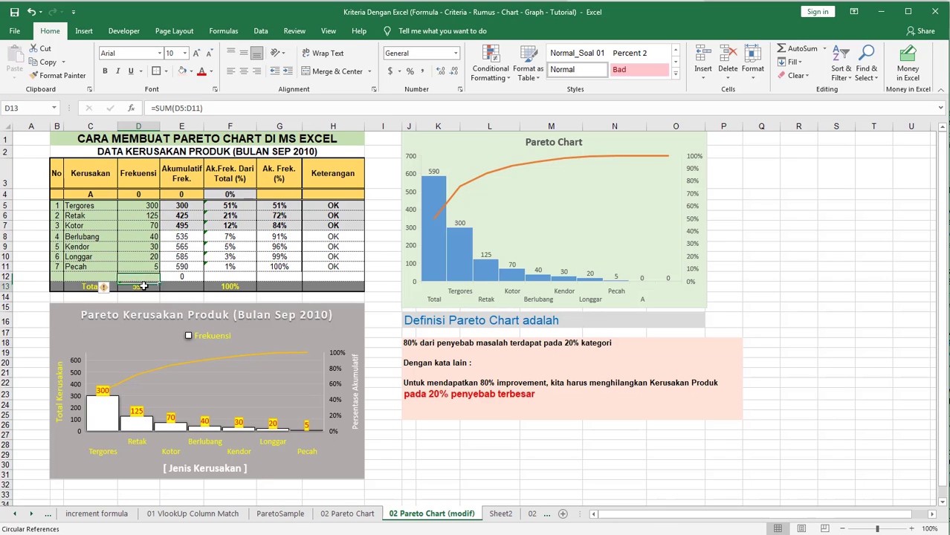
key("ctrl+b")
double_click(143, 286)
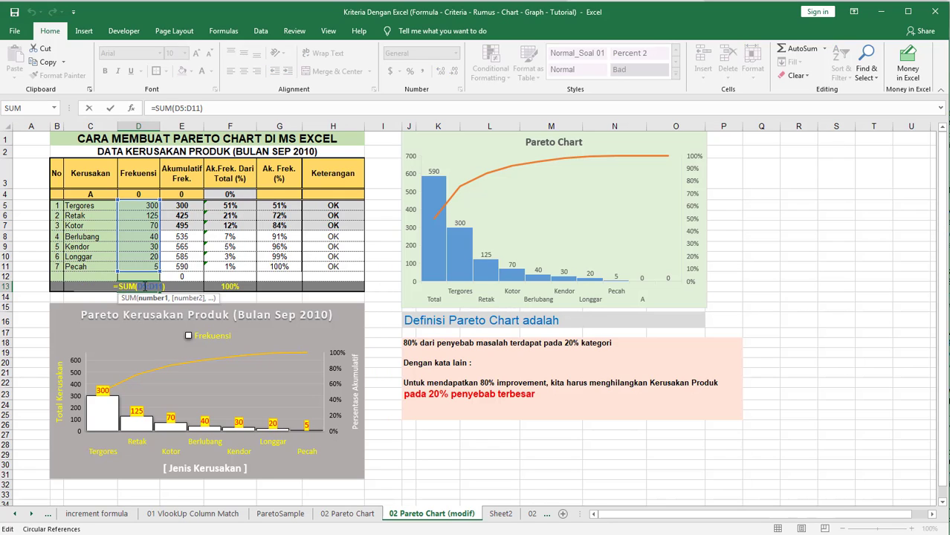
key("Escape")
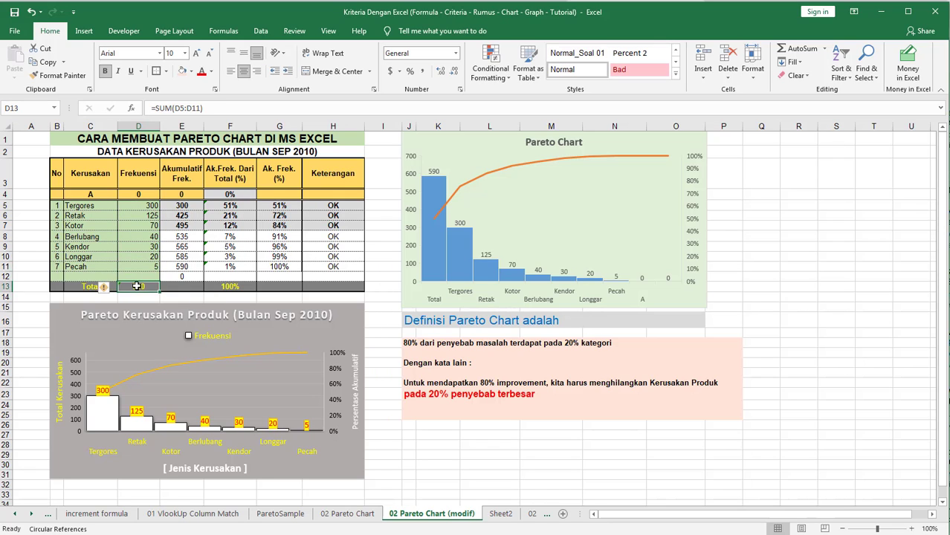
double_click(137, 287)
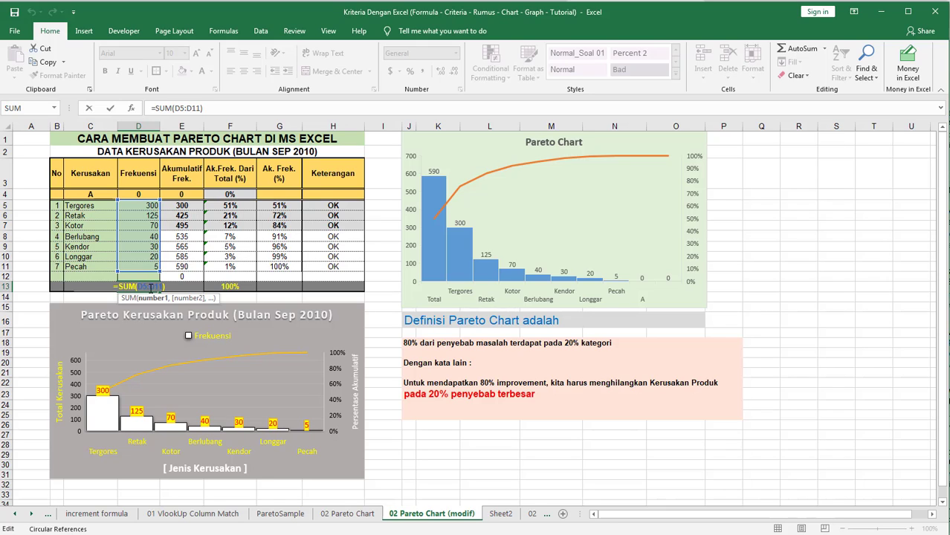
key("Escape")
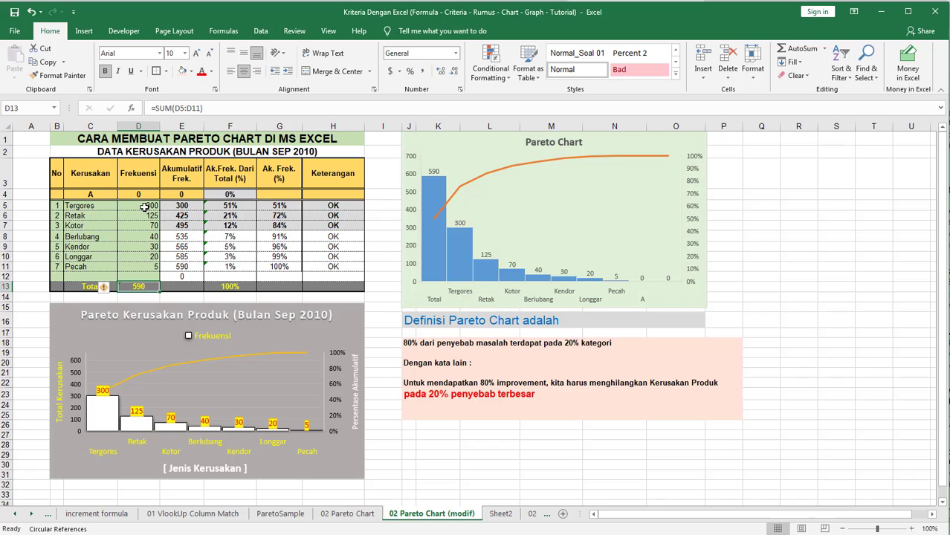
double_click(133, 286)
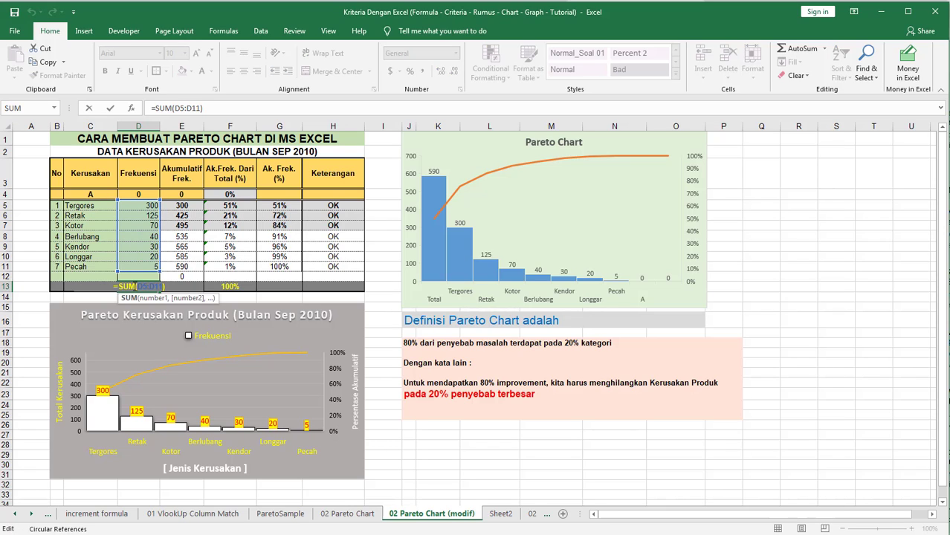
key("Escape")
left_click(151, 219)
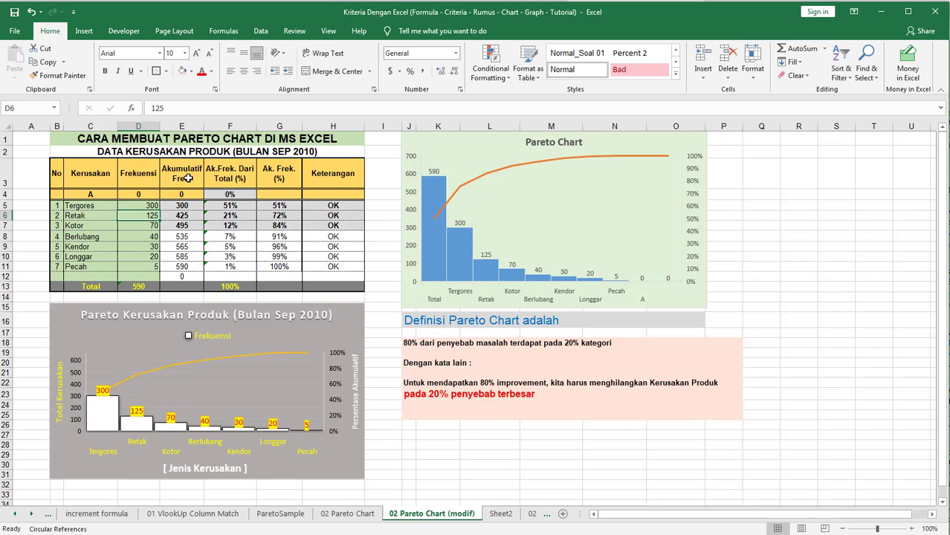
Examine the Akumulatif Frek. column header and how its first entries relate to the defect type and frequency in row 5.
left_click(189, 177)
left_click(180, 207)
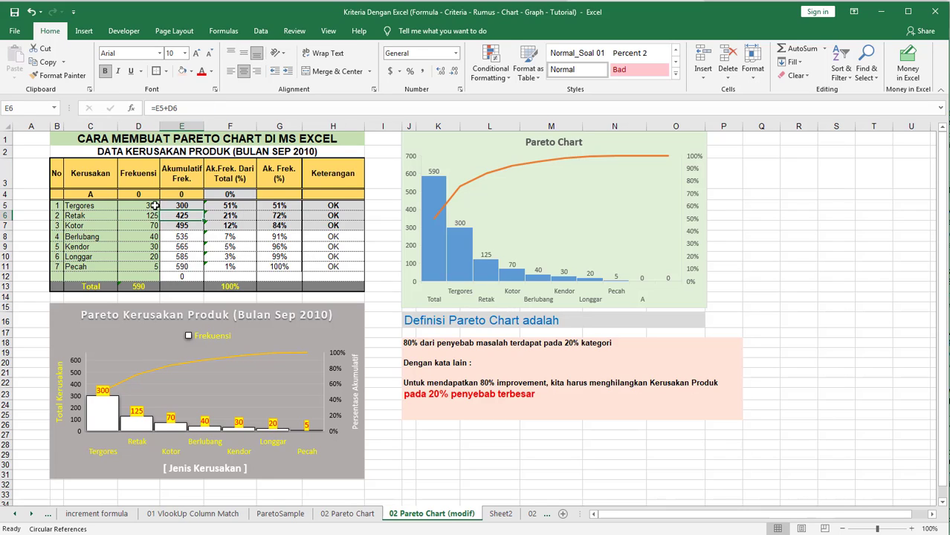
left_click(142, 205)
left_click(94, 209)
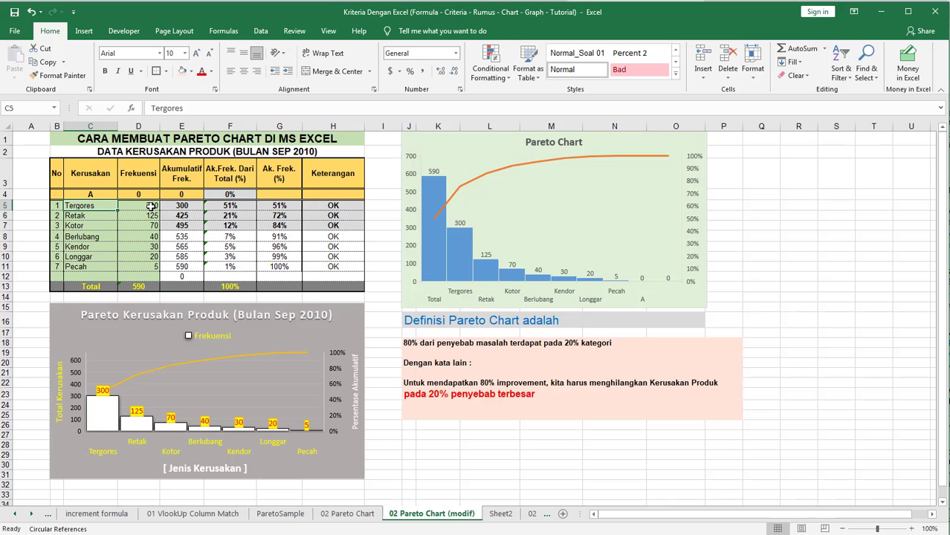
left_click(150, 207)
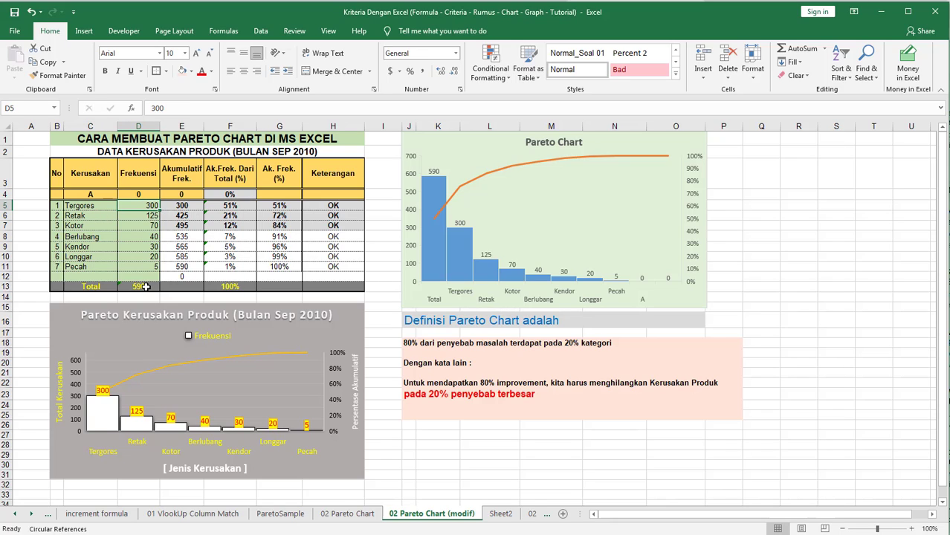
Highlight the last cumulative frequency in E11 with a light orange fill and compare it with the total in D13.
left_click(181, 266)
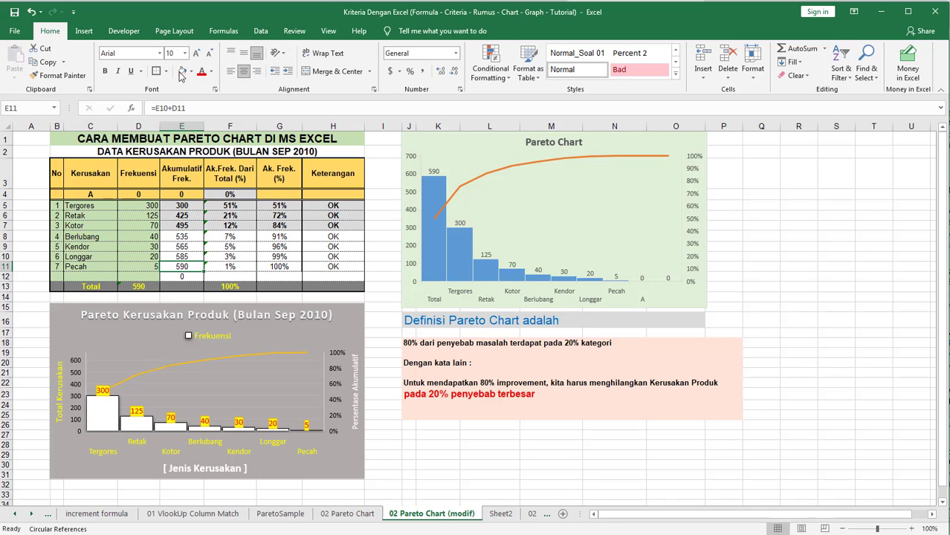
left_click(182, 72)
left_click(139, 286)
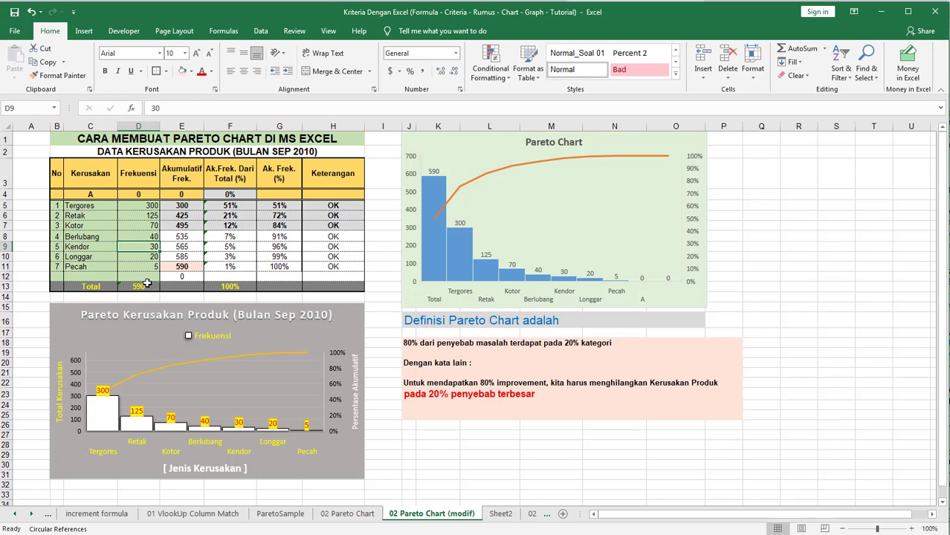
left_click(185, 268)
left_click(151, 287)
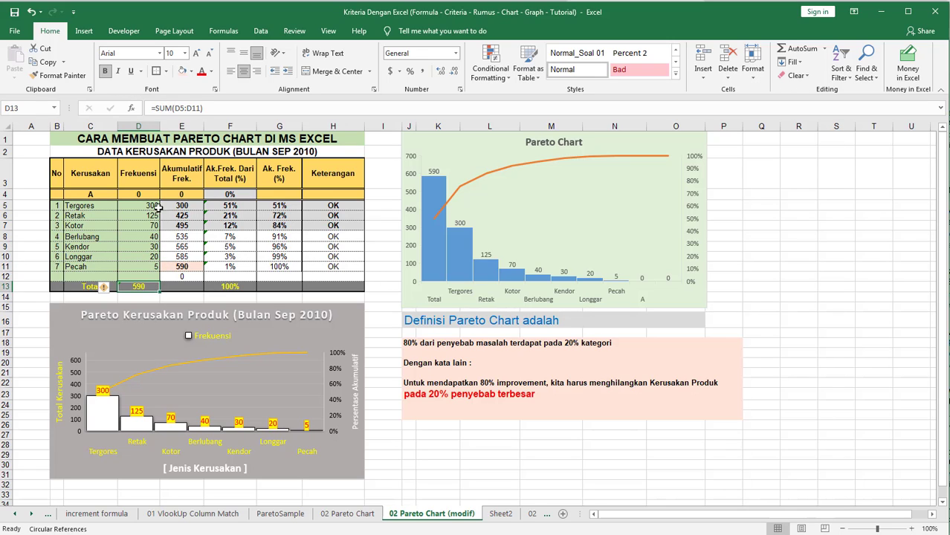
Inspect how the cumulative frequency starts from D5 in E5 and adds each row's frequency in E6 and E7.
left_click(153, 207)
left_click(175, 206)
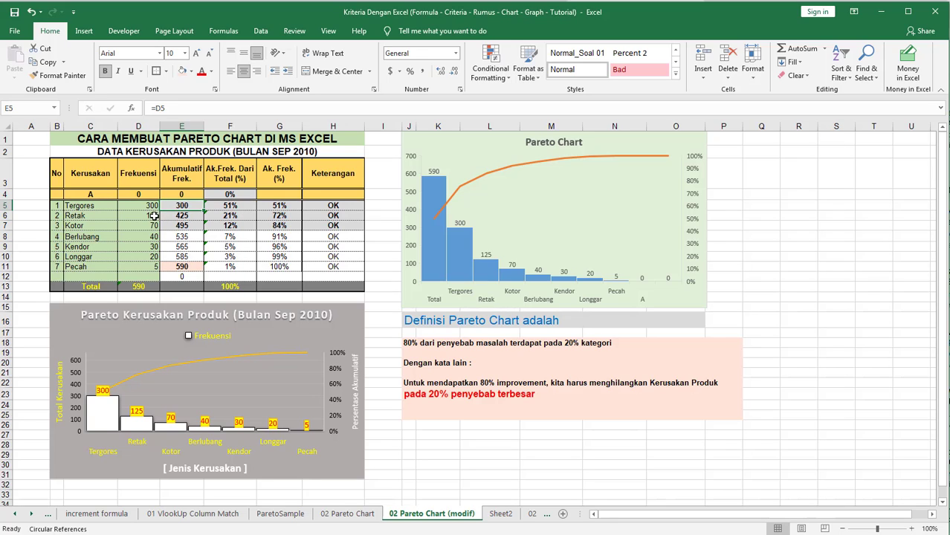
left_click(180, 216)
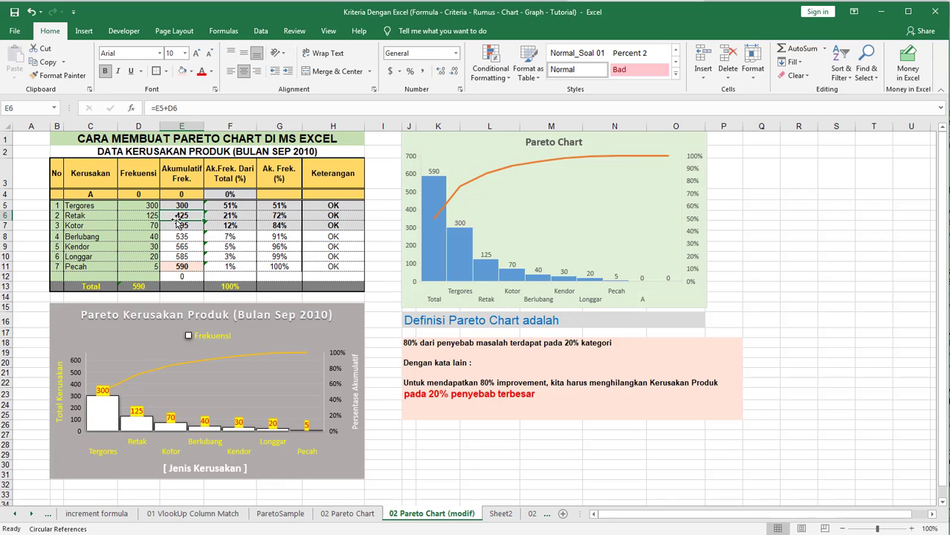
left_click(151, 226)
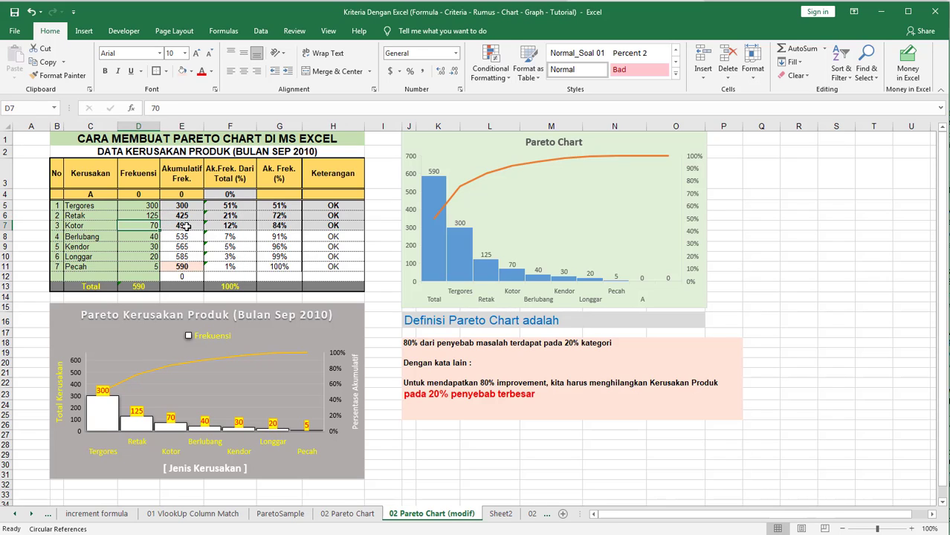
left_click(186, 226)
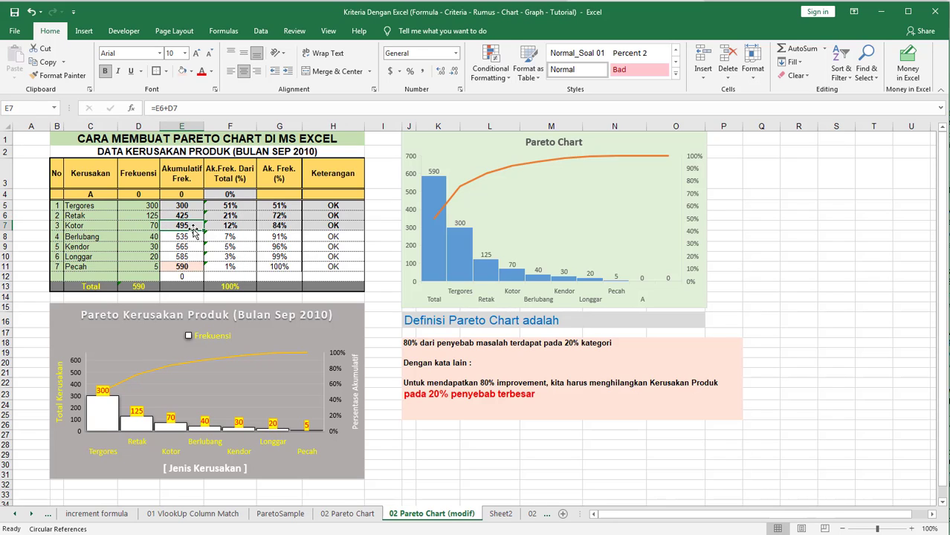
Trace the running-sum formulas in E8:E11 against their frequencies, and review the table block from No to Akumulatif Frek. in B3:E13.
left_click(158, 236)
left_click(174, 237)
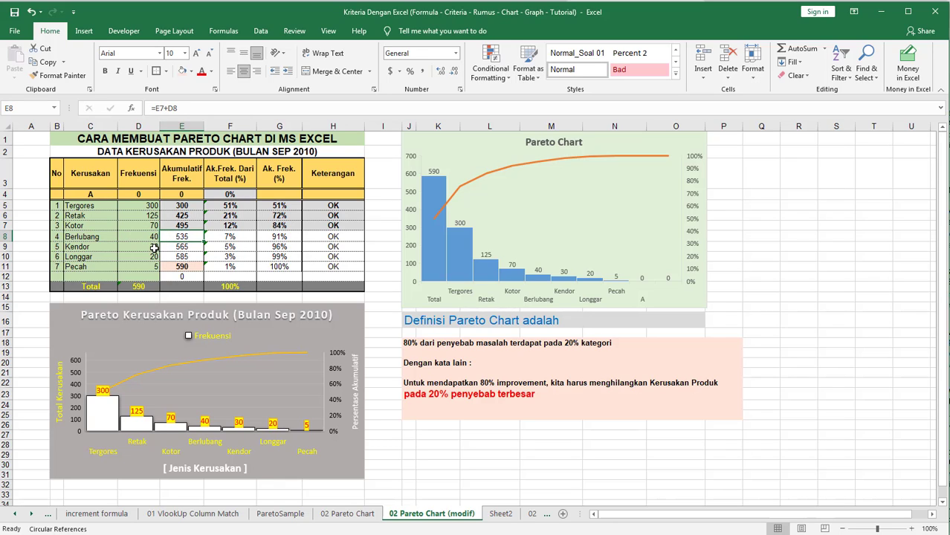
left_click(155, 247)
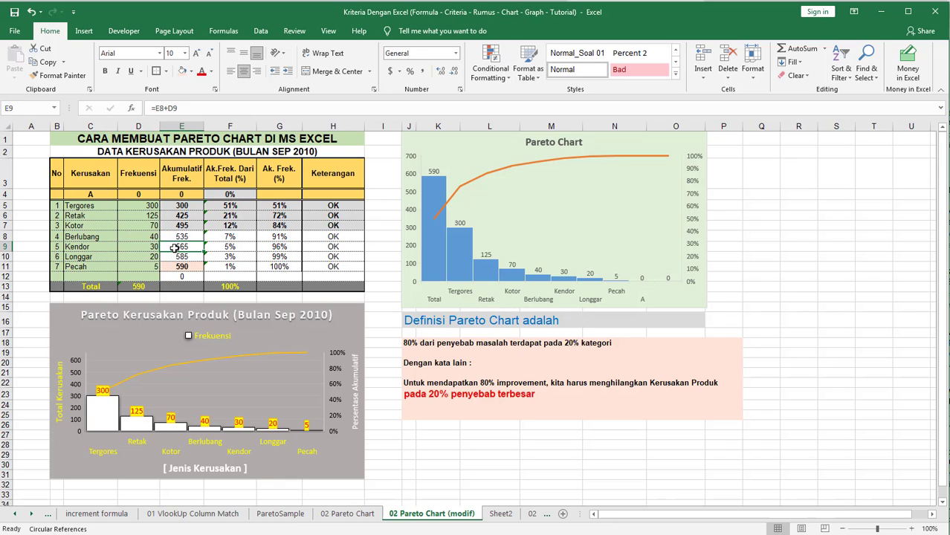
left_click(155, 257)
left_click(177, 257)
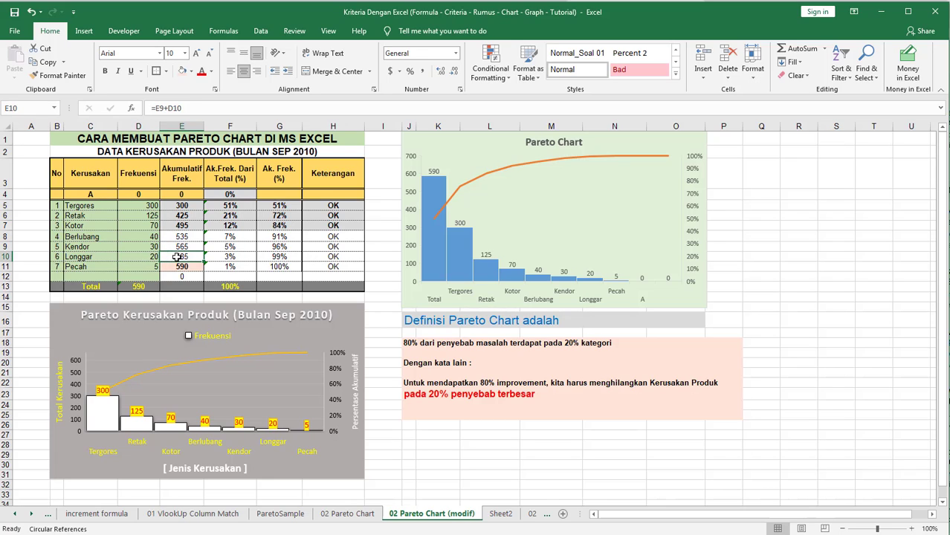
left_click(154, 266)
left_click(181, 266)
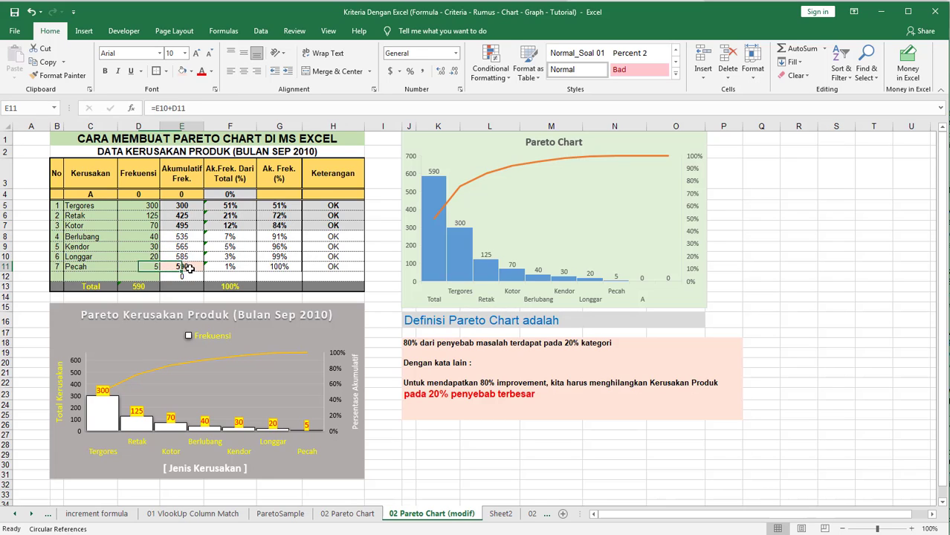
left_click(182, 274)
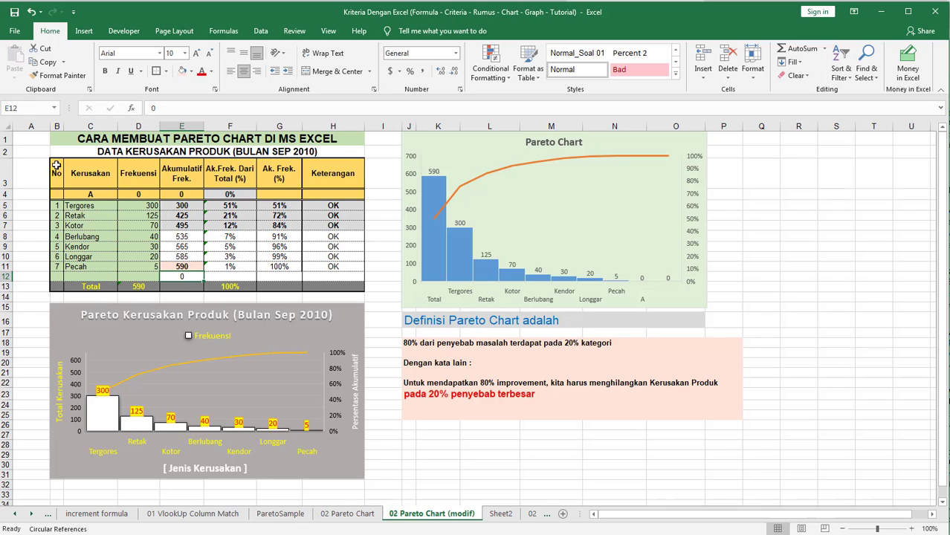
left_click_drag(57, 168, 193, 286)
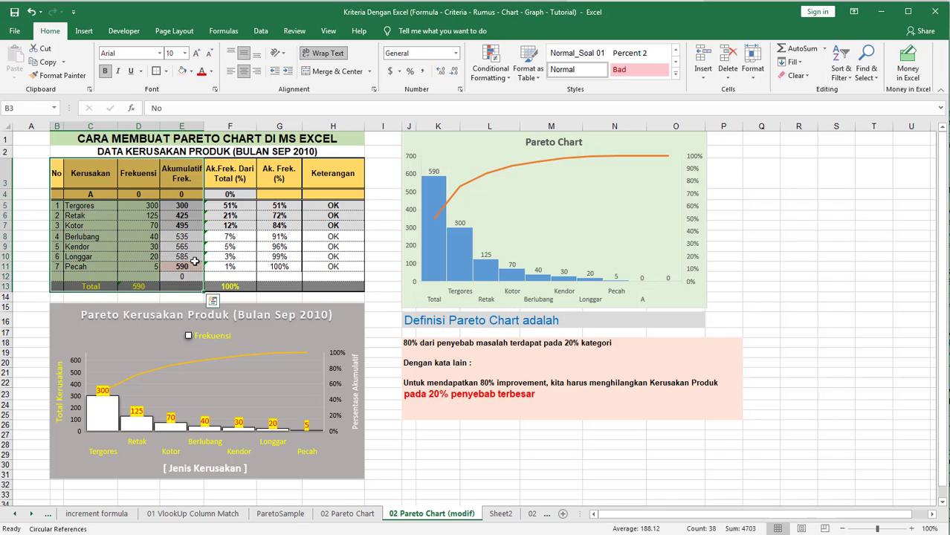
left_click(182, 206)
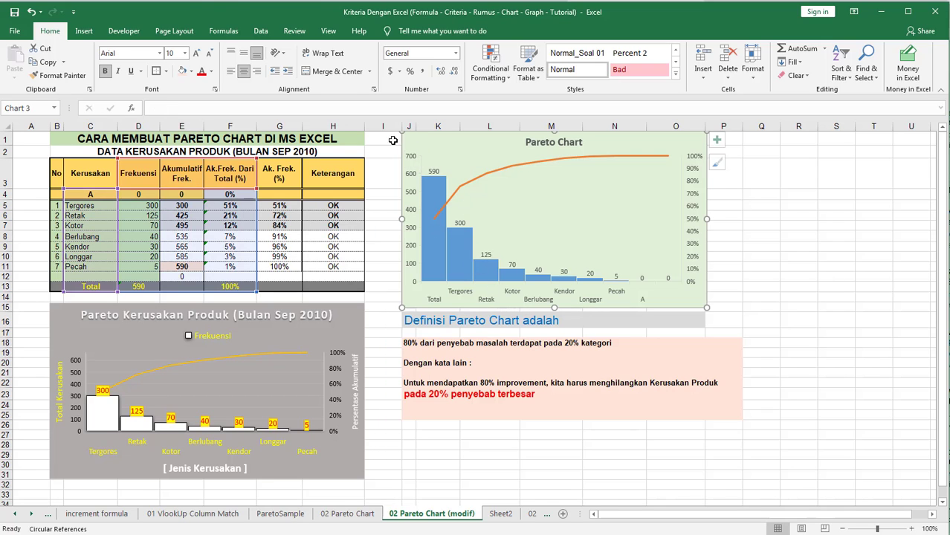
Move the green Pareto Chart down to row 15, uncovering the Formula (Rumusnya) table, and review the formulas listed in J3:O13.
left_click_drag(411, 143, 406, 313)
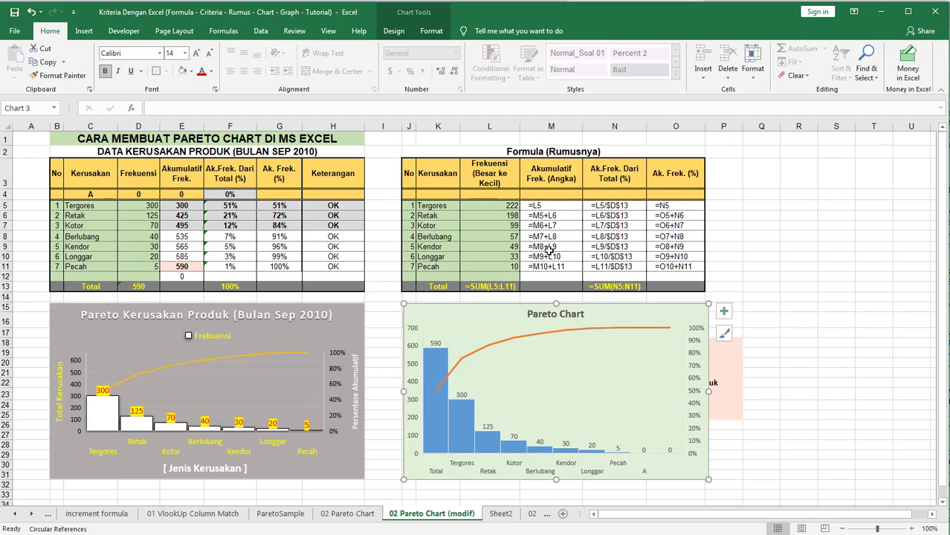
left_click(551, 207)
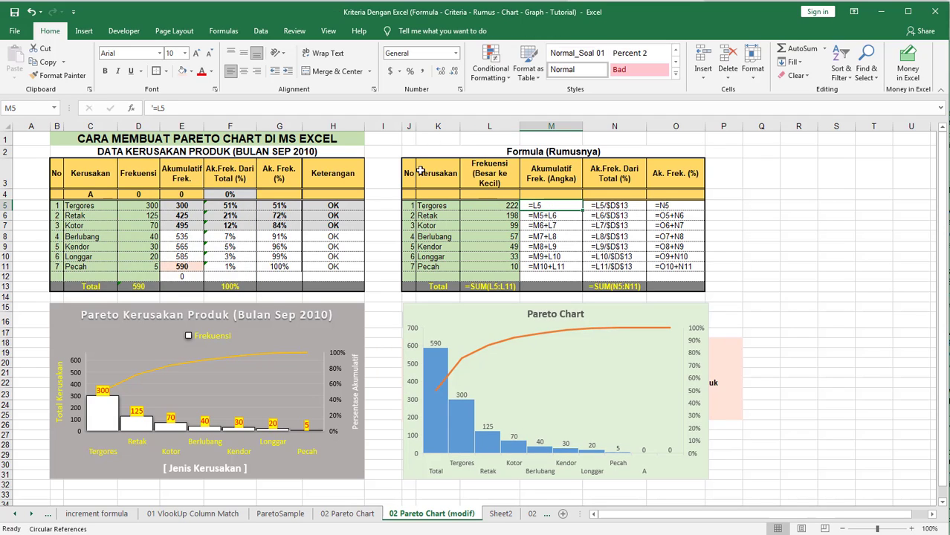
left_click_drag(409, 173, 661, 286)
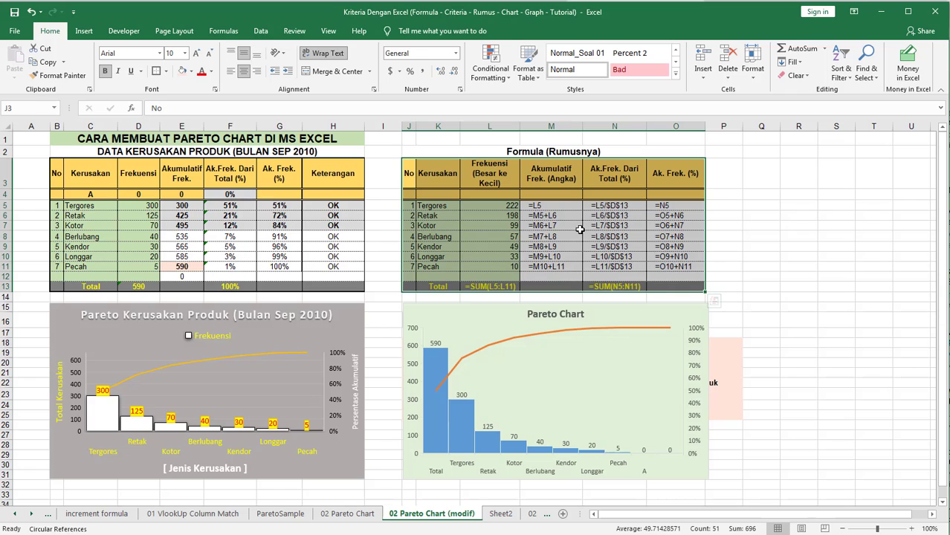
left_click(577, 223)
left_click(542, 208)
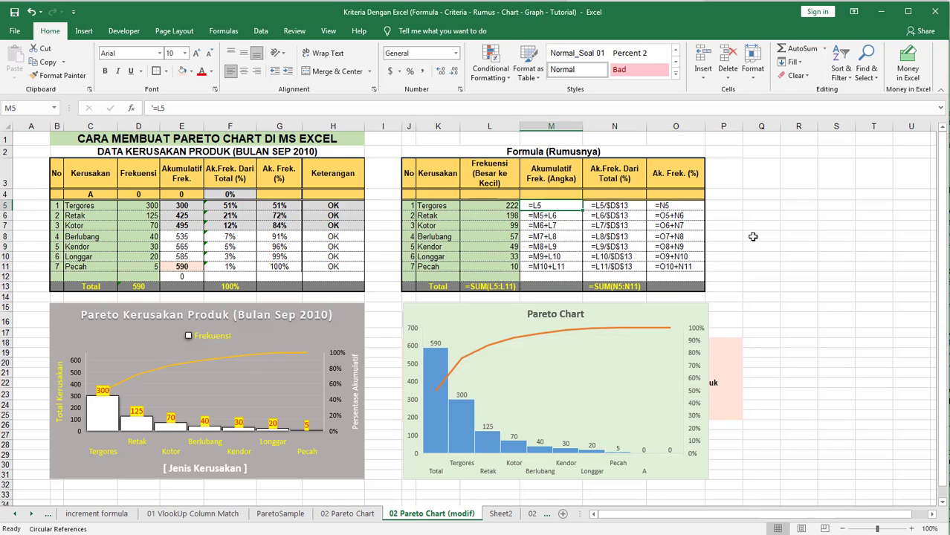
left_click(753, 236)
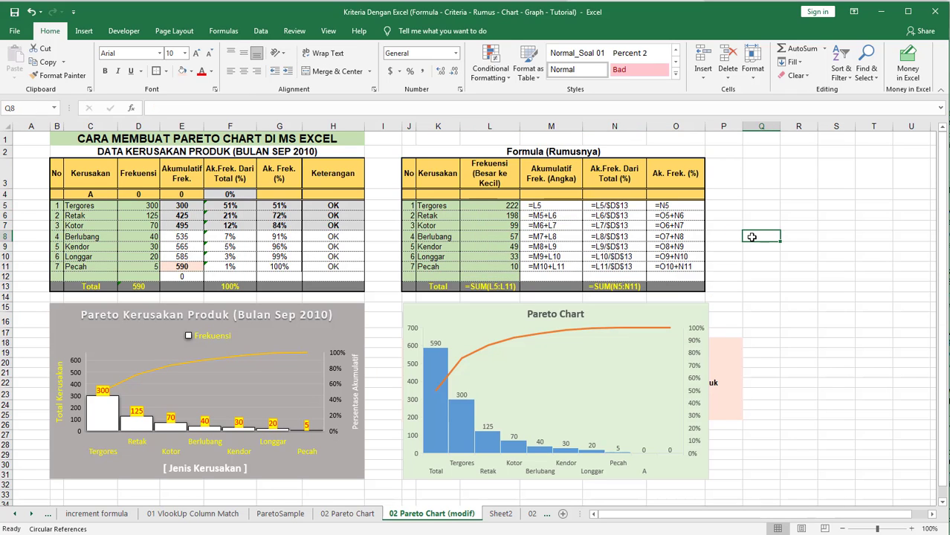
Inspect the Ak.Frek. Dari Total (%) formula in F5 and the Tergores frequency and total it refers to, without changing it.
left_click(227, 206)
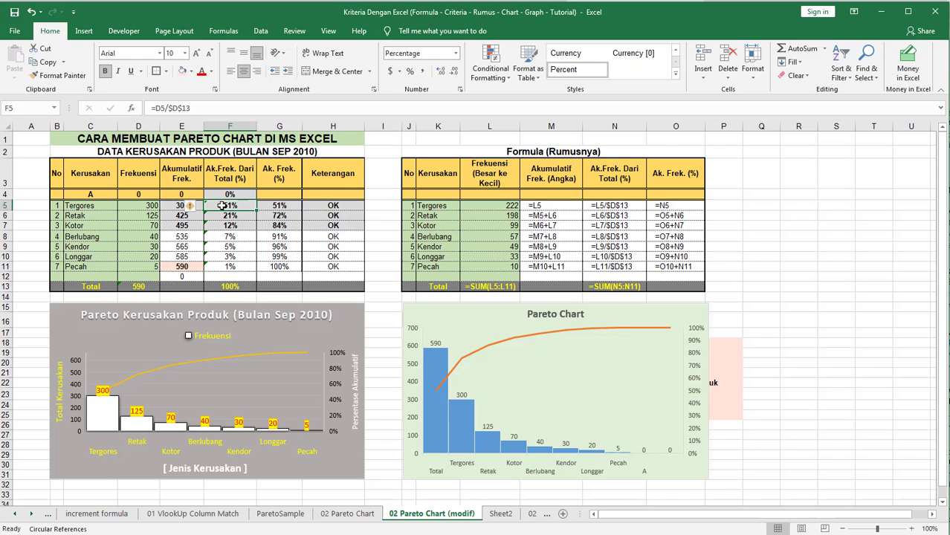
double_click(221, 206)
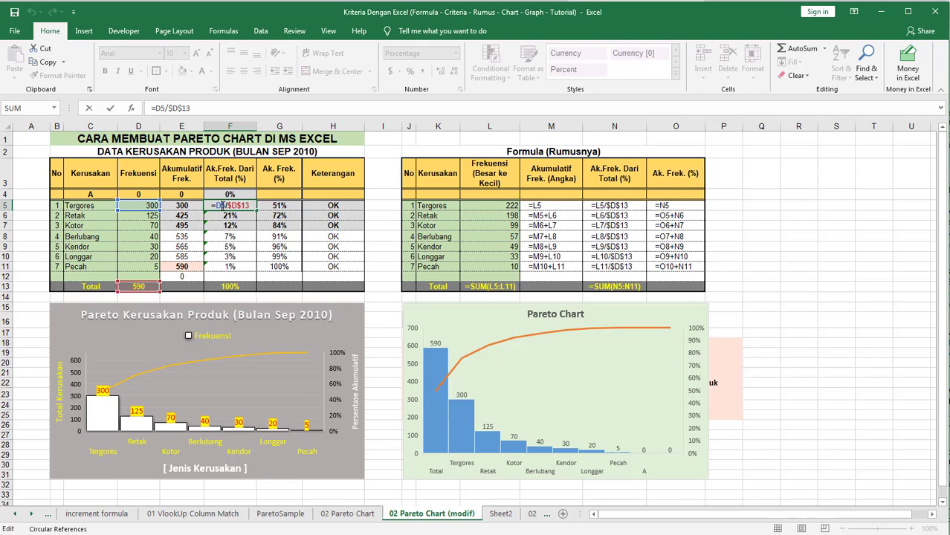
key("Escape")
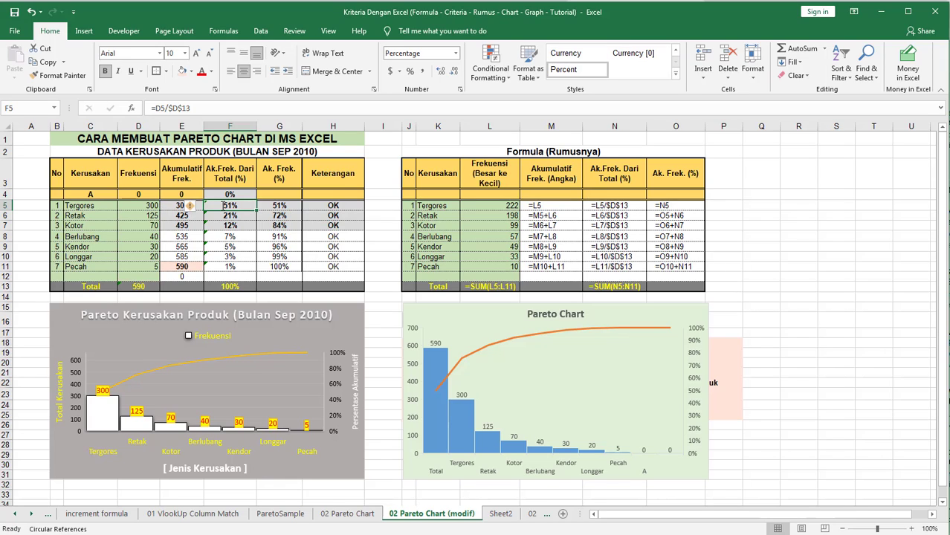
left_click(151, 205)
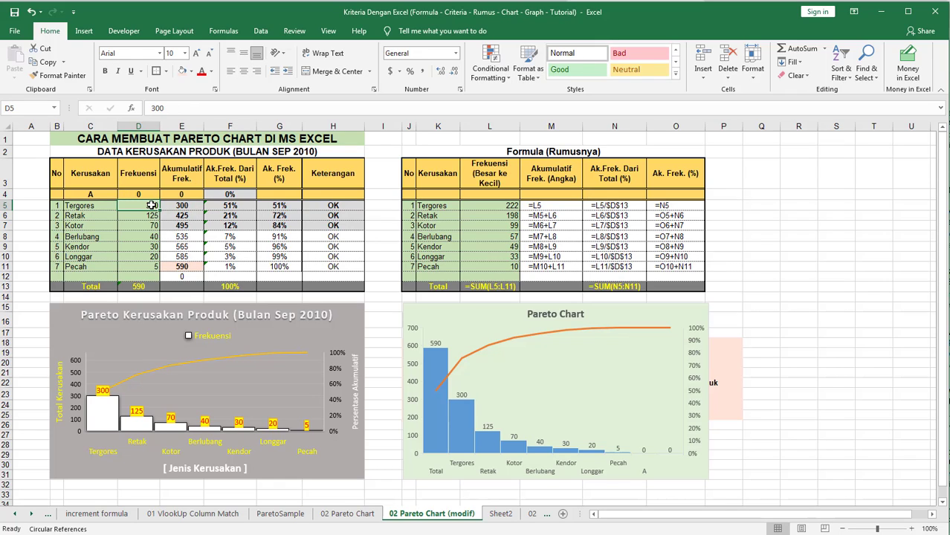
left_click(243, 207)
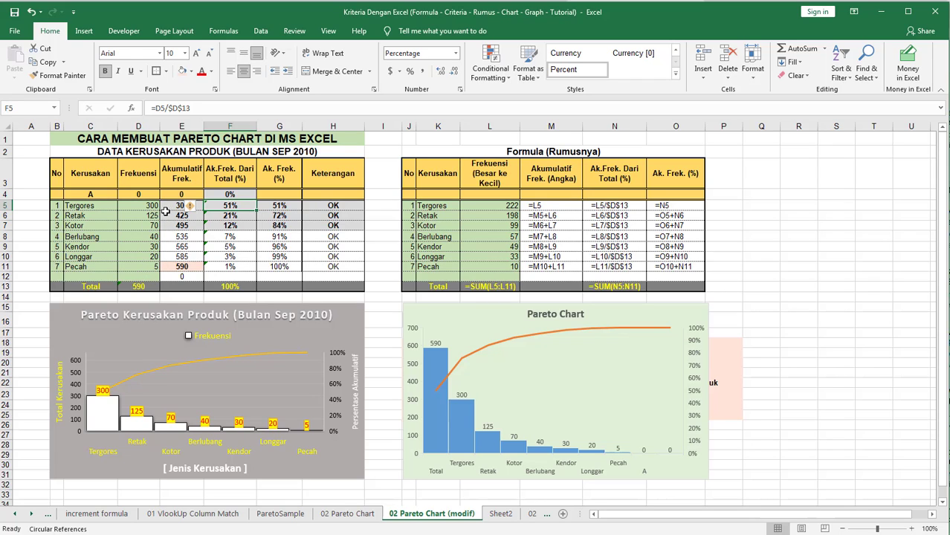
Check the cell references of the percentage-of-total formulas in F6, F8, F10 and F11, leaving each formula as it is.
left_click(220, 215)
double_click(220, 215)
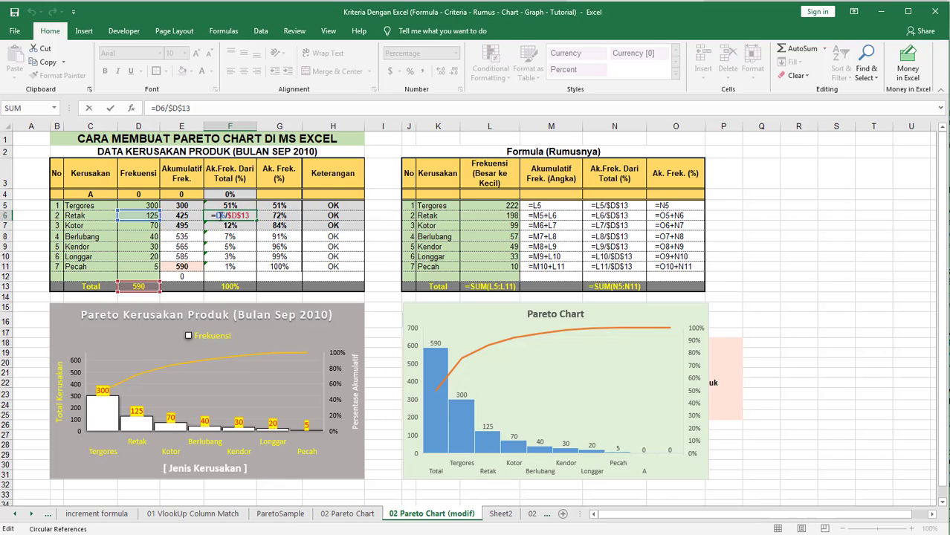
key("Return")
left_click(221, 236)
double_click(221, 236)
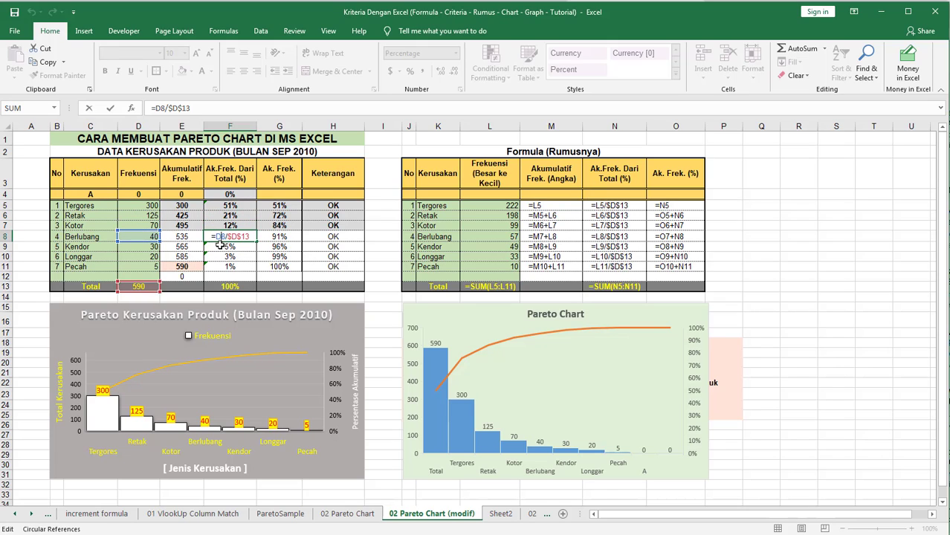
key("Return")
double_click(221, 258)
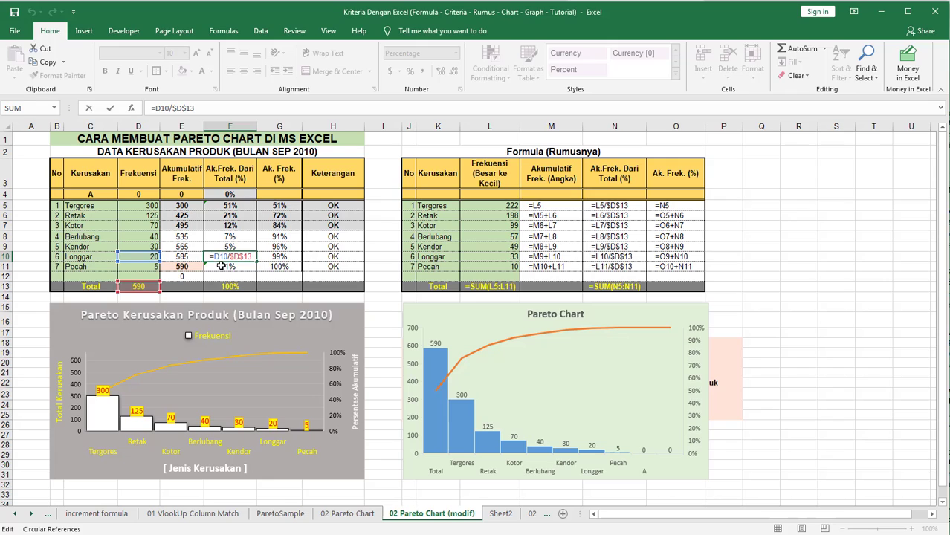
key("Return")
double_click(221, 266)
key("Escape")
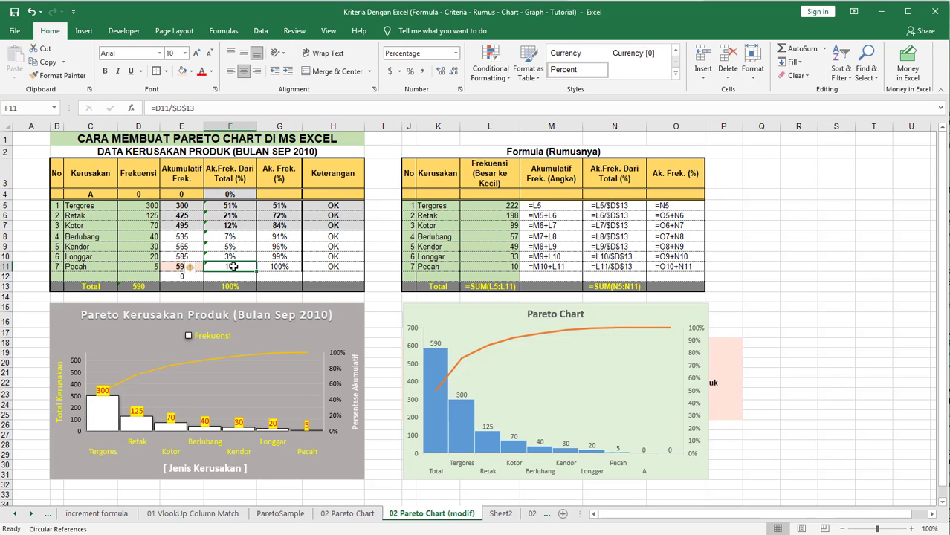
Review the table block from No to Ak.Frek. Dari Total (%) and inspect the SUM formula in F13 without changing it.
left_click(57, 163)
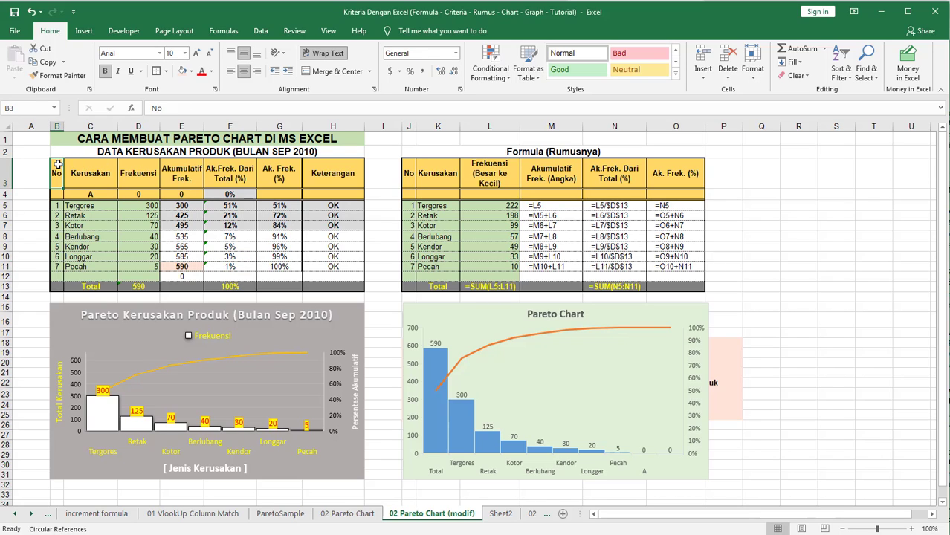
left_click_drag(61, 166, 232, 276)
left_click(232, 286)
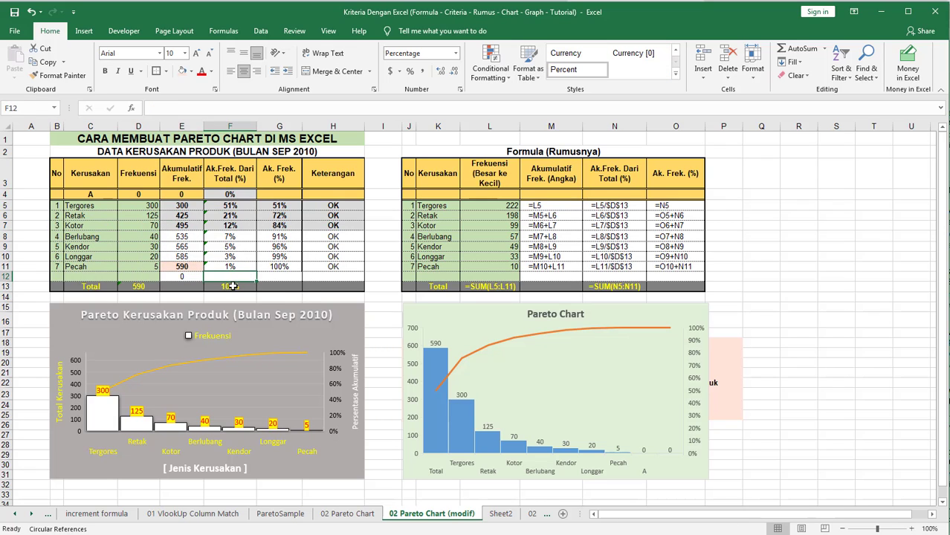
key("alt+equal")
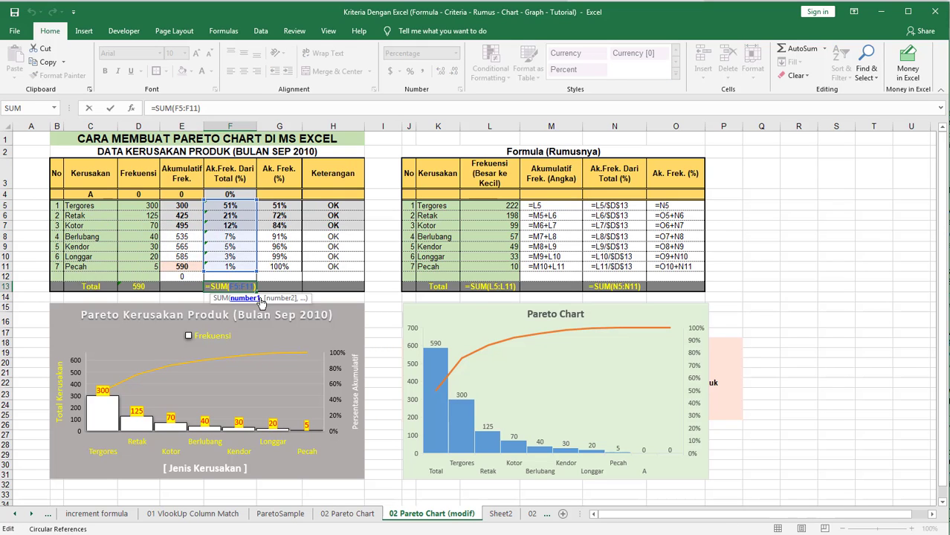
key("Escape")
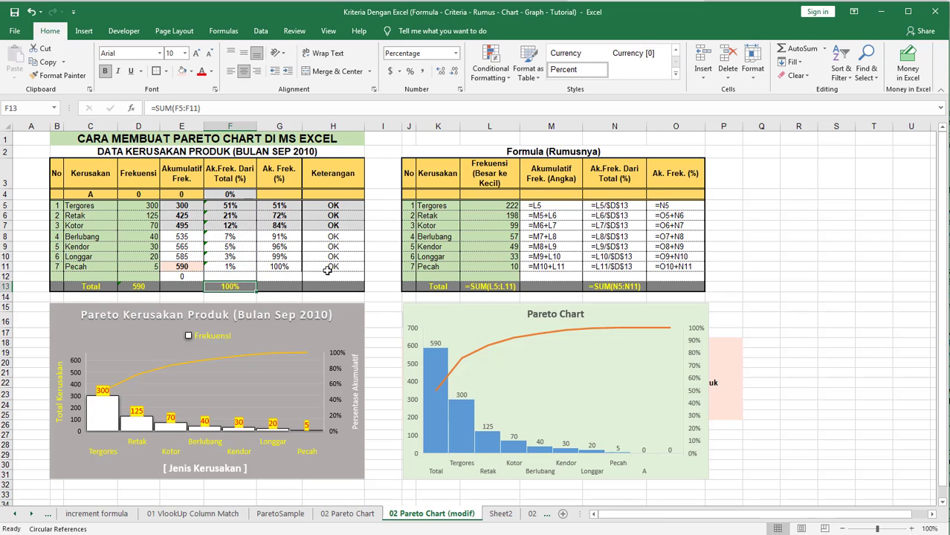
Inspect the cumulative frequency formulas in E5 and E6 and the percentage-of-total formulas in F5 and F6, leaving each formula as it is.
left_click(411, 315)
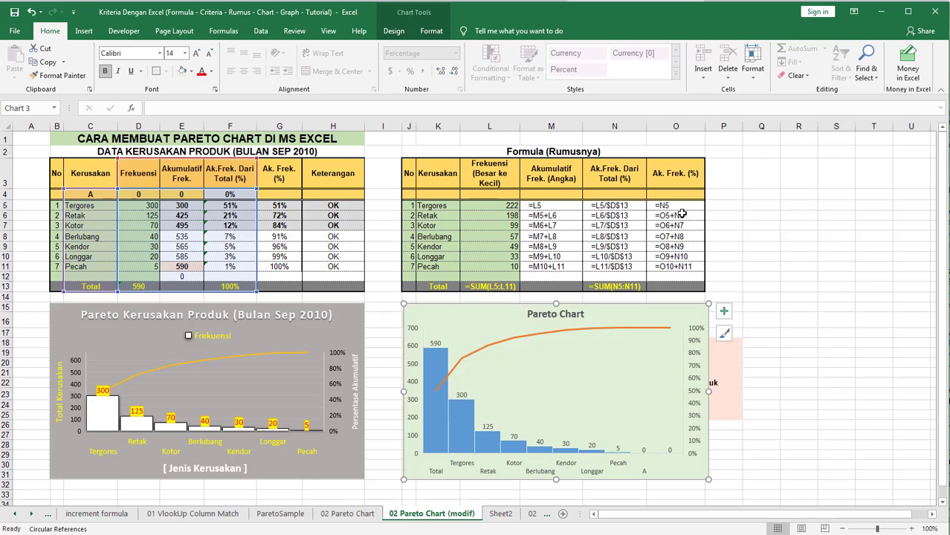
double_click(184, 205)
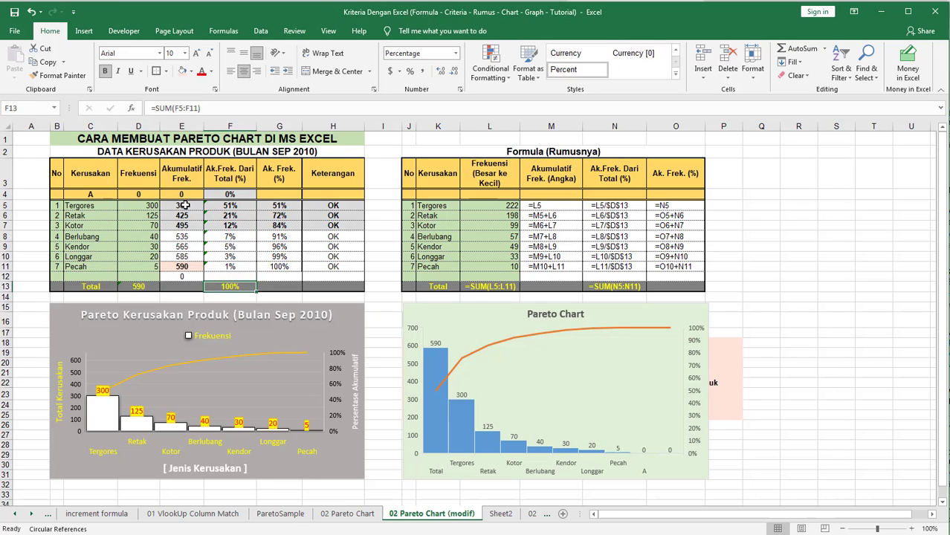
key("Escape")
double_click(185, 214)
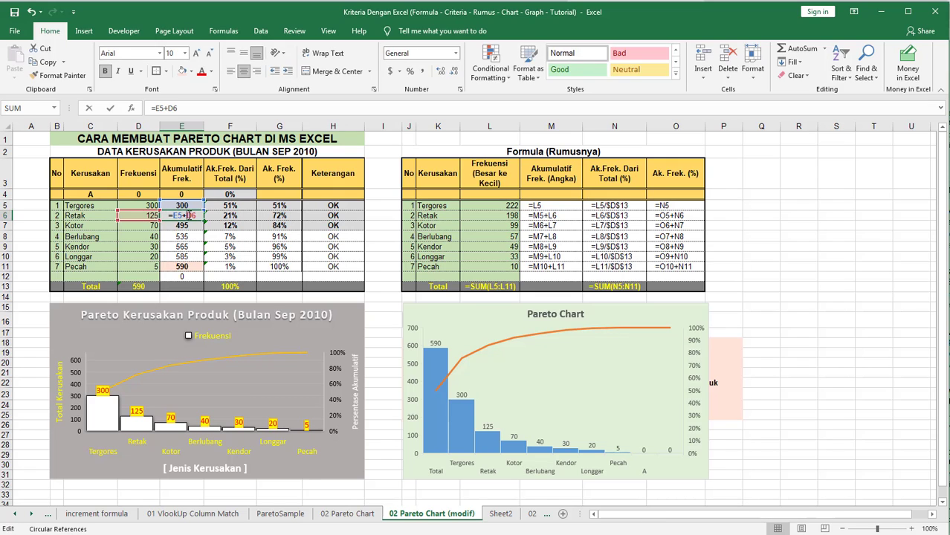
key("Escape")
double_click(223, 206)
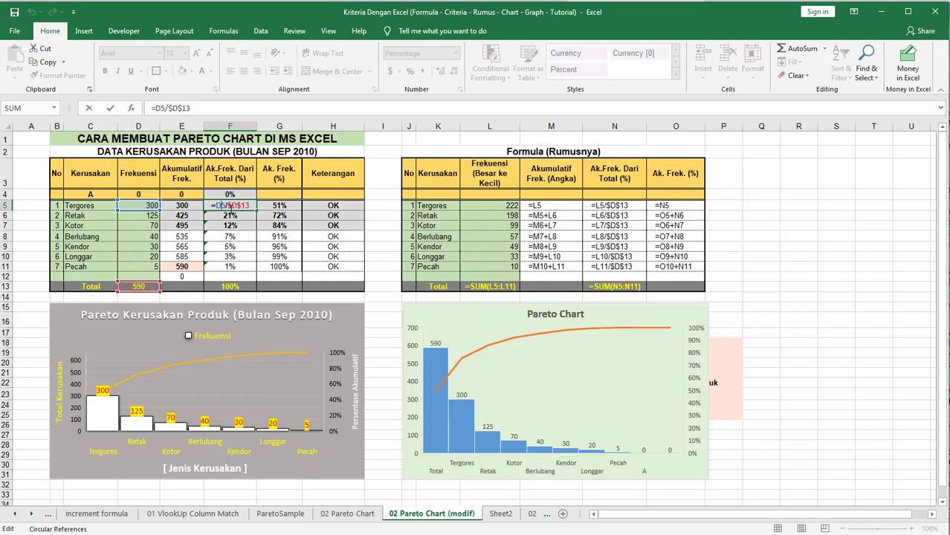
key("Escape")
double_click(228, 216)
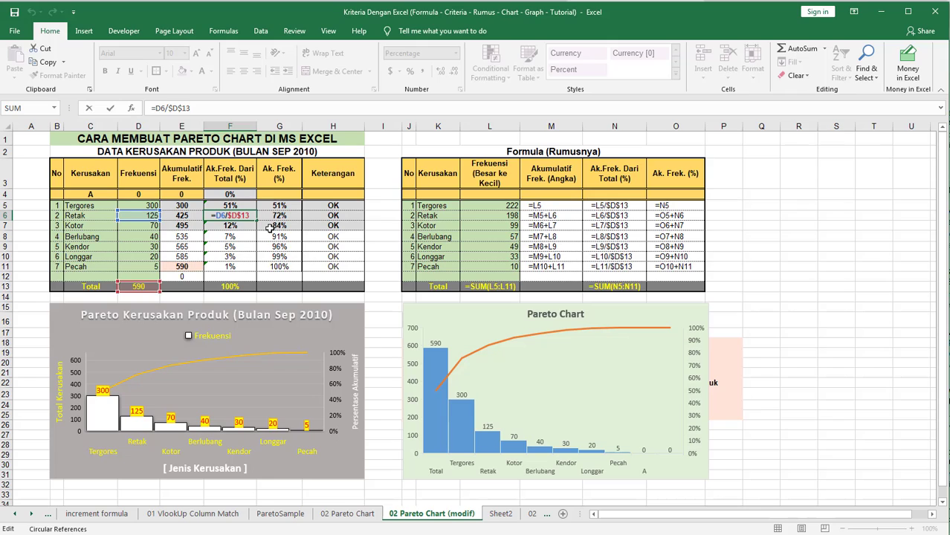
key("Escape")
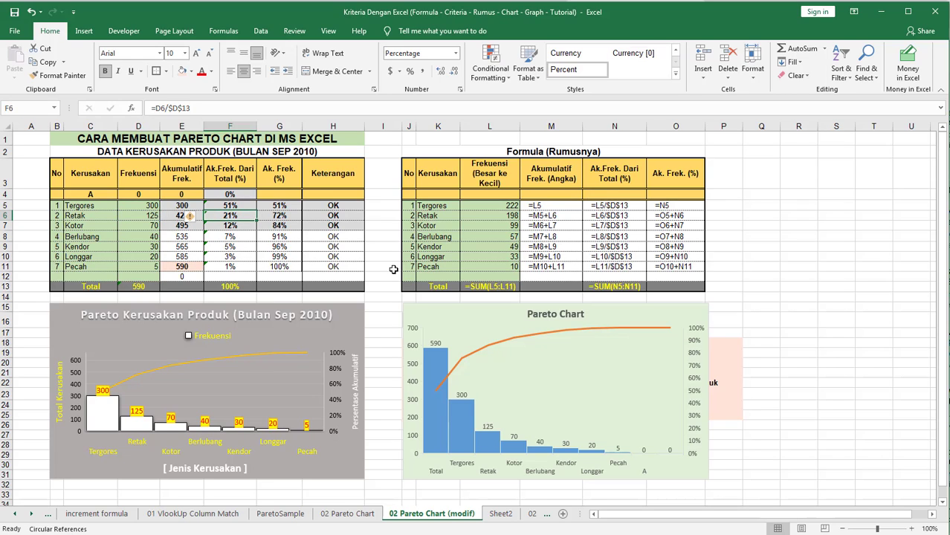
left_click(383, 266)
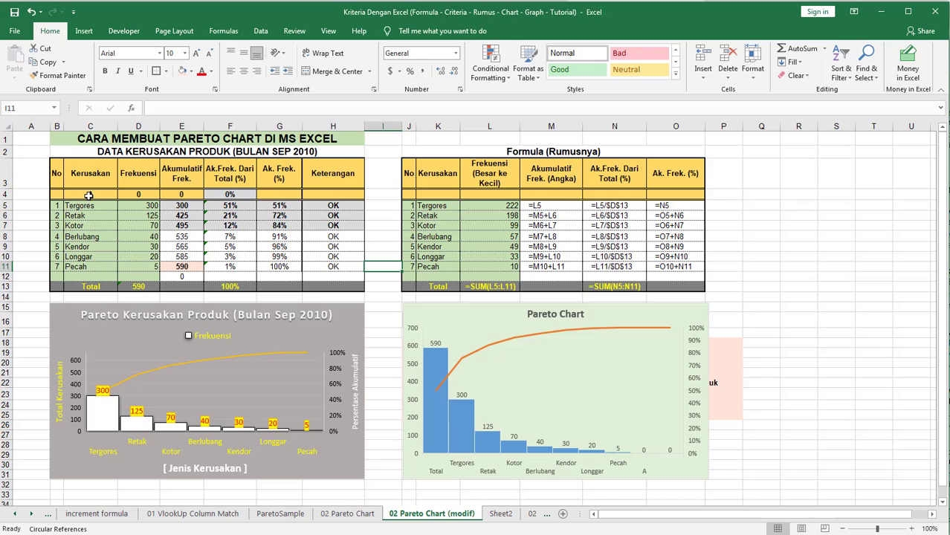
Check the green Pareto Chart's source range and insert a recommended Pareto chart from the table data in C3:F13.
left_click(437, 314)
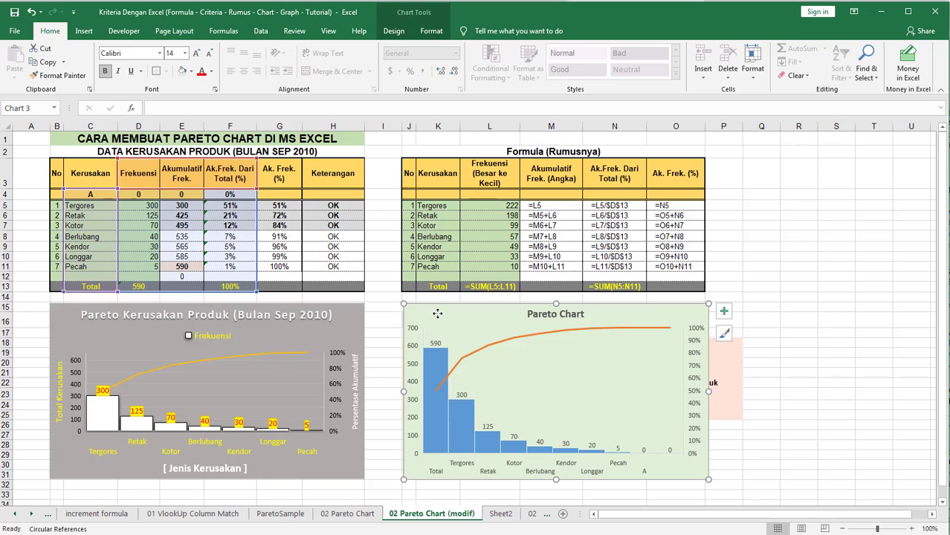
left_click(771, 321)
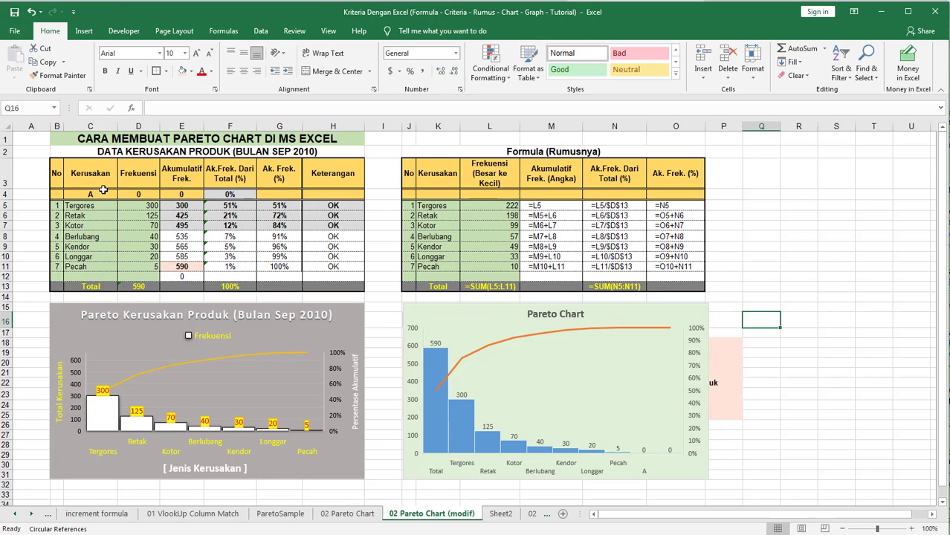
left_click_drag(80, 171, 230, 287)
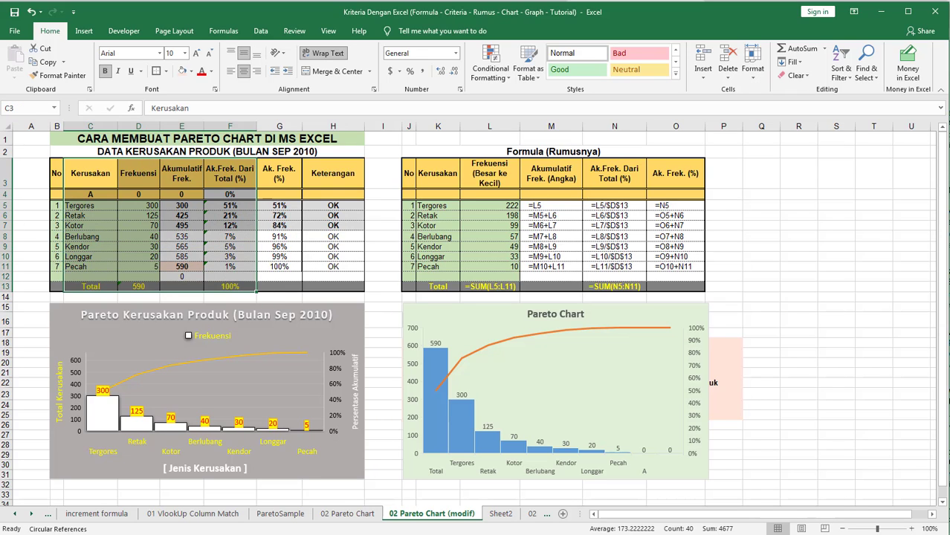
left_click(84, 31)
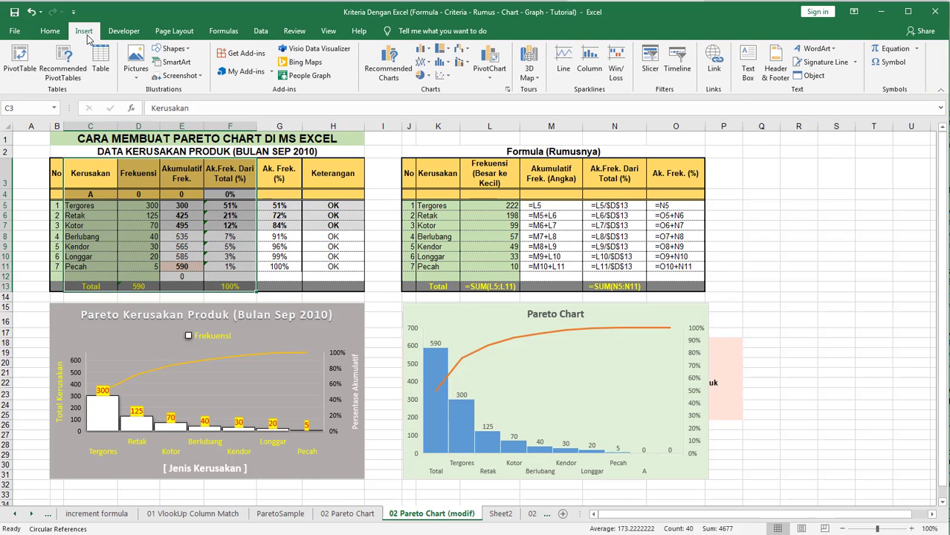
left_click(392, 70)
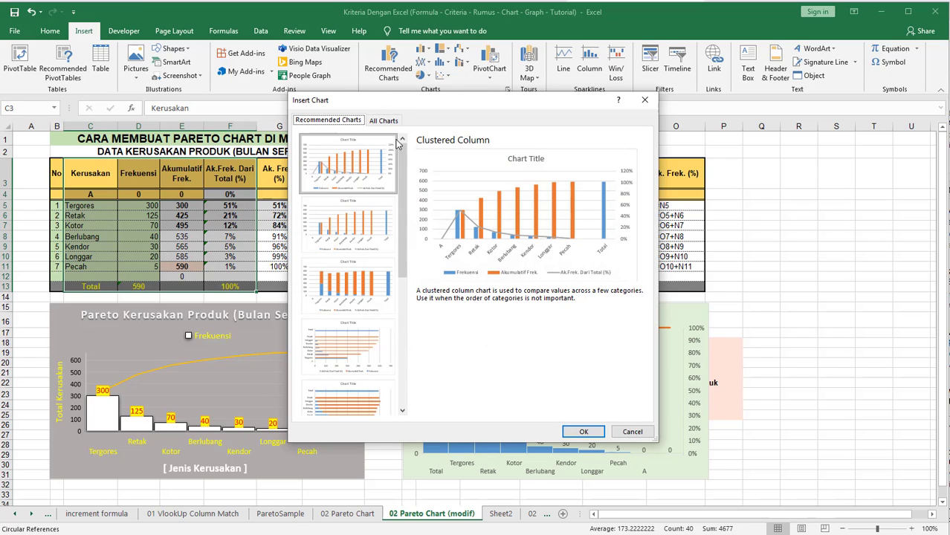
left_click_drag(403, 169, 402, 277)
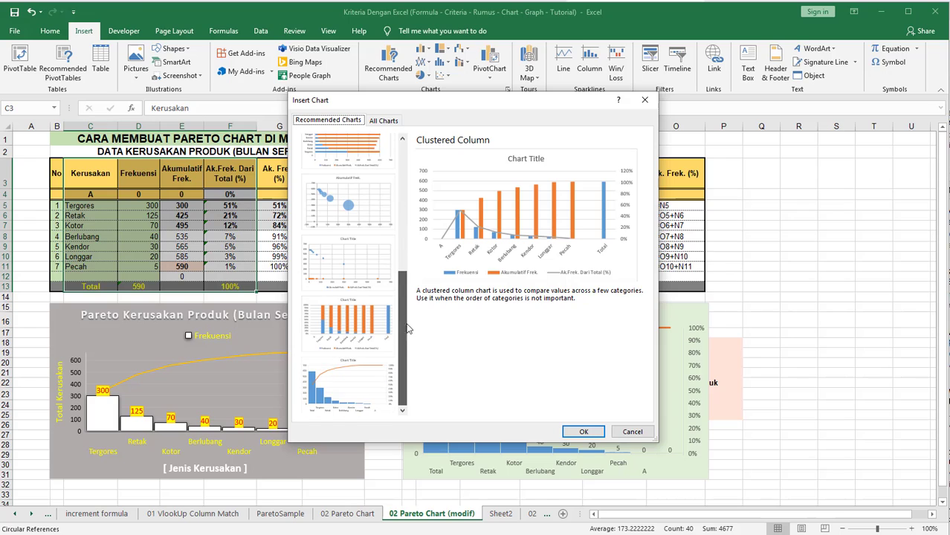
left_click(355, 387)
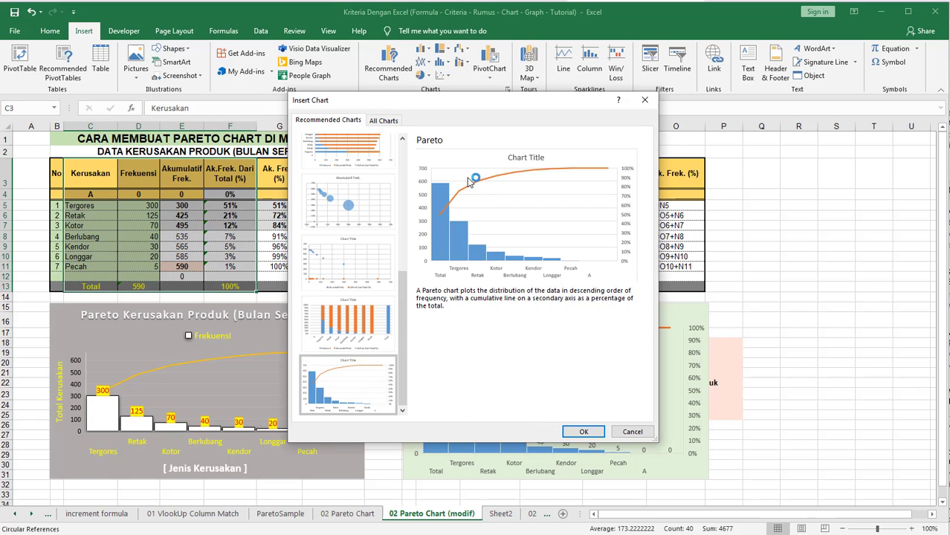
left_click(583, 431)
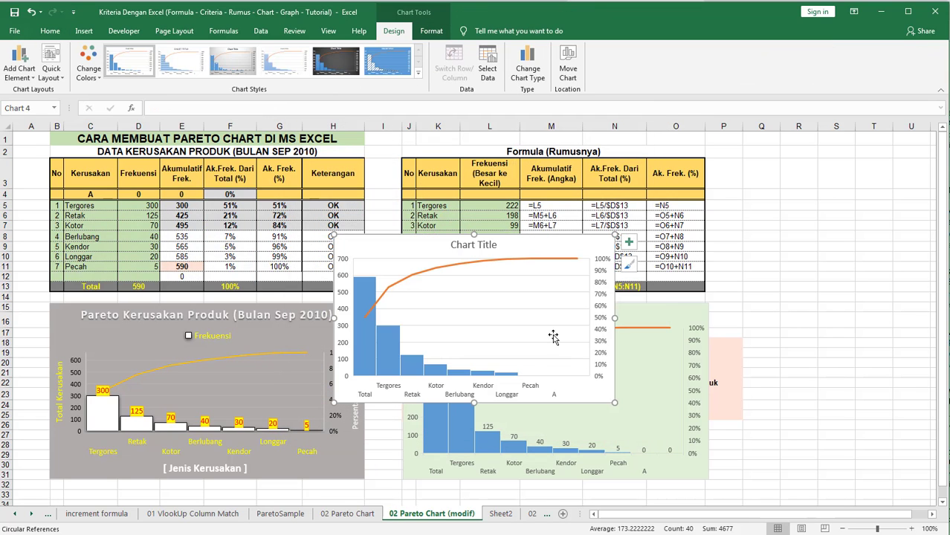
Move the new Pareto chart clear of the green chart, placing it beside the Formula (Rumusnya) table from column P at about row 2.
left_click_drag(413, 248, 534, 308)
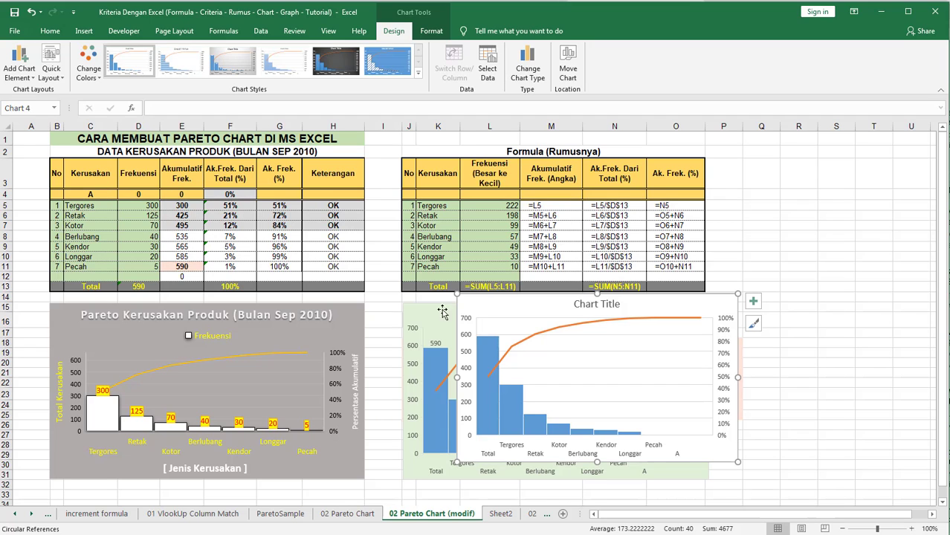
left_click_drag(480, 301, 743, 161)
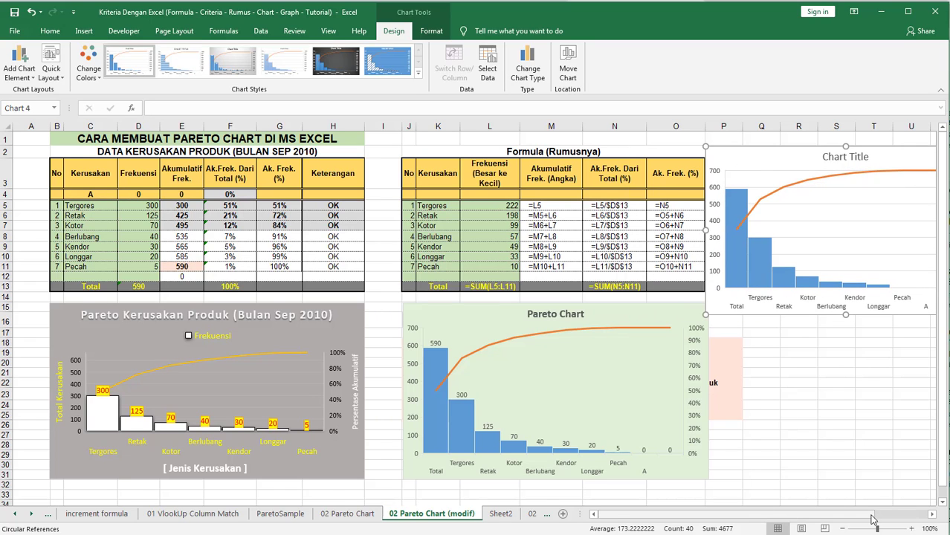
left_click_drag(874, 518, 884, 518)
left_click(822, 408)
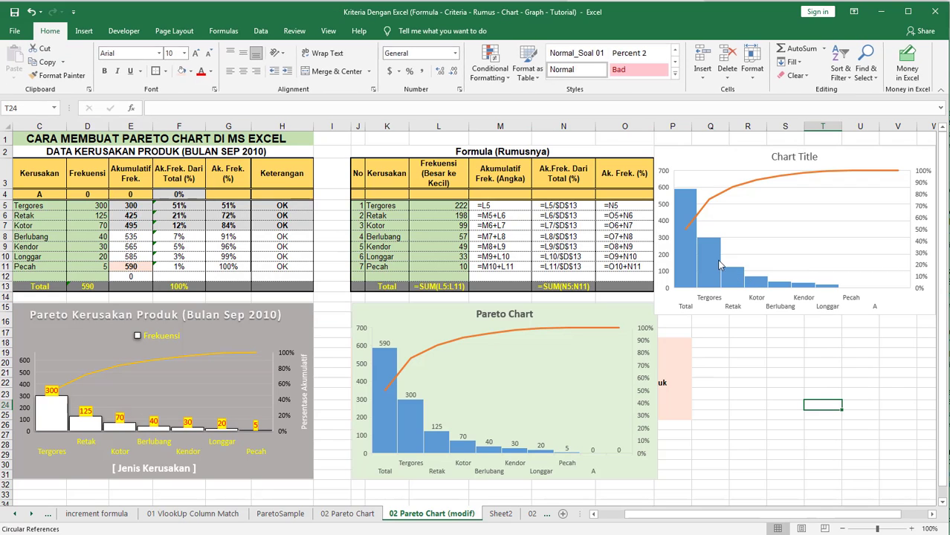
left_click_drag(673, 152, 680, 154)
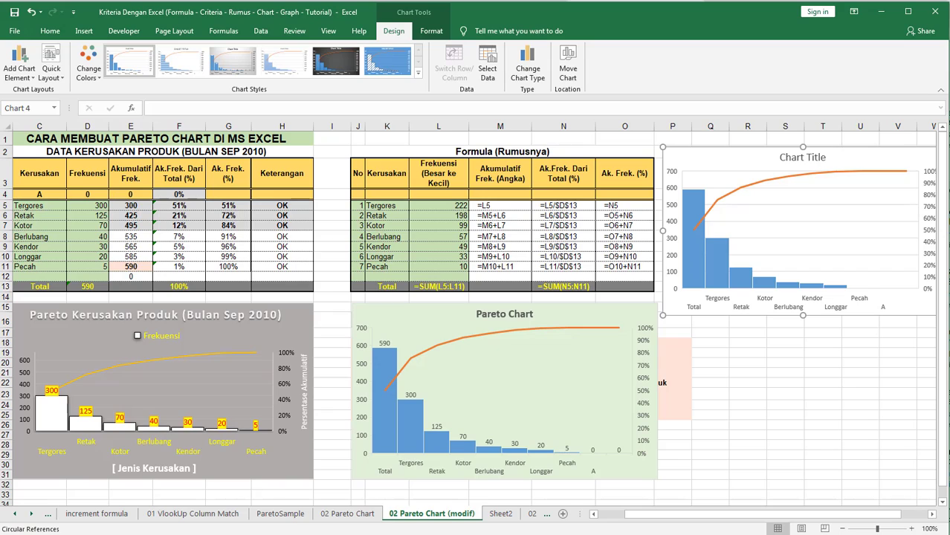
Add data labels to the Frekuensi bars of the new Pareto chart.
right_click(695, 205)
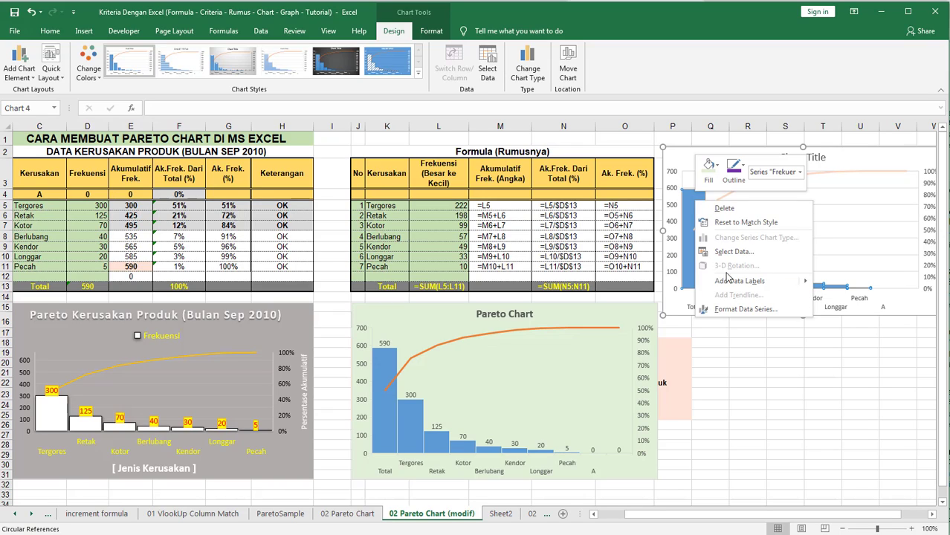
key("Escape")
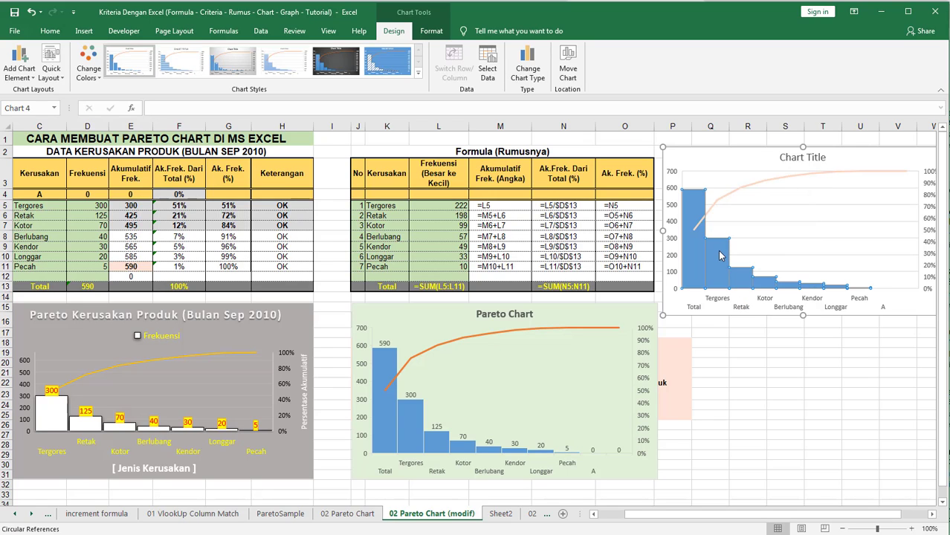
left_click_drag(723, 516, 759, 516)
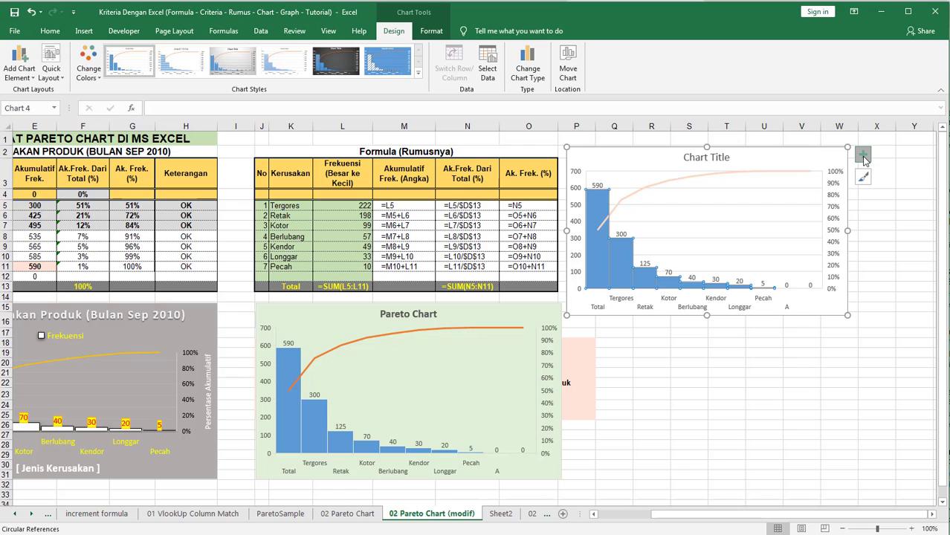
Make the data labels on the new chart's Frekuensi bars bold.
left_click(596, 185)
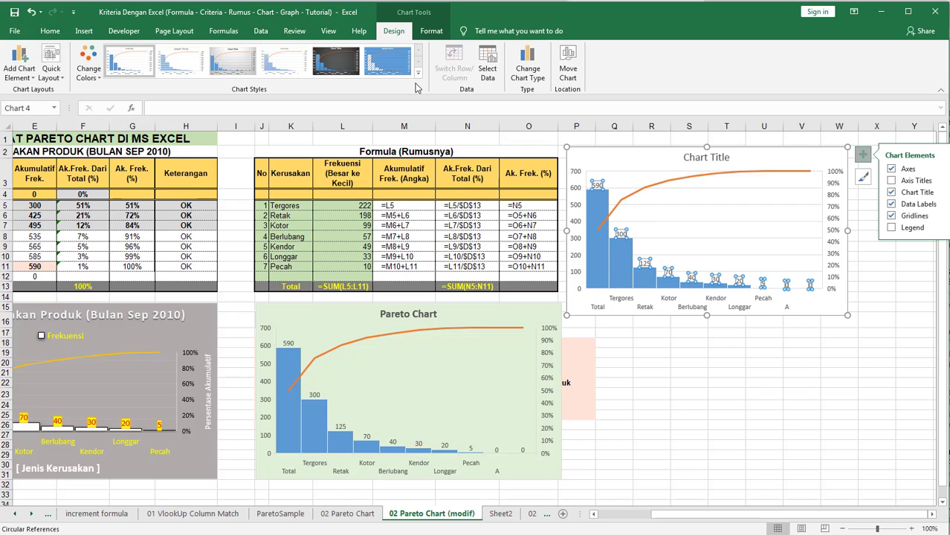
left_click(49, 31)
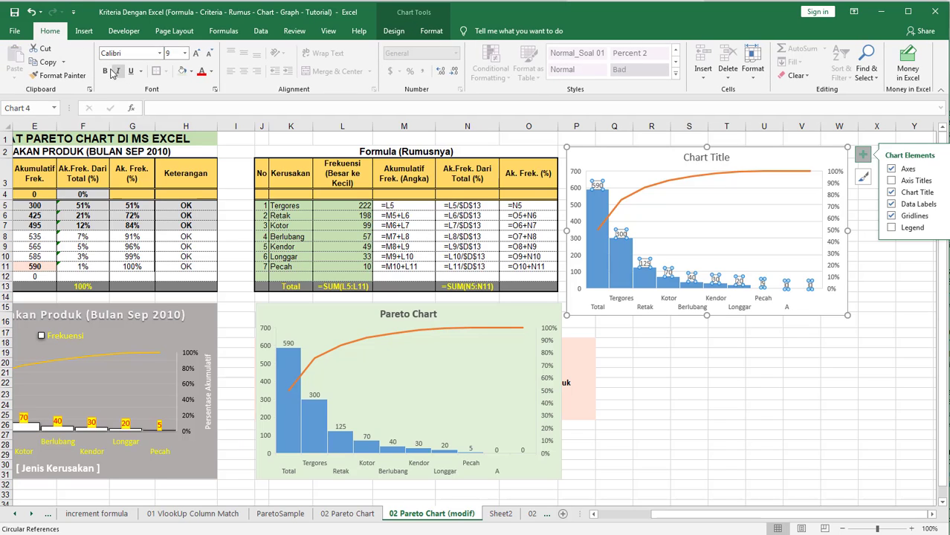
left_click(658, 361)
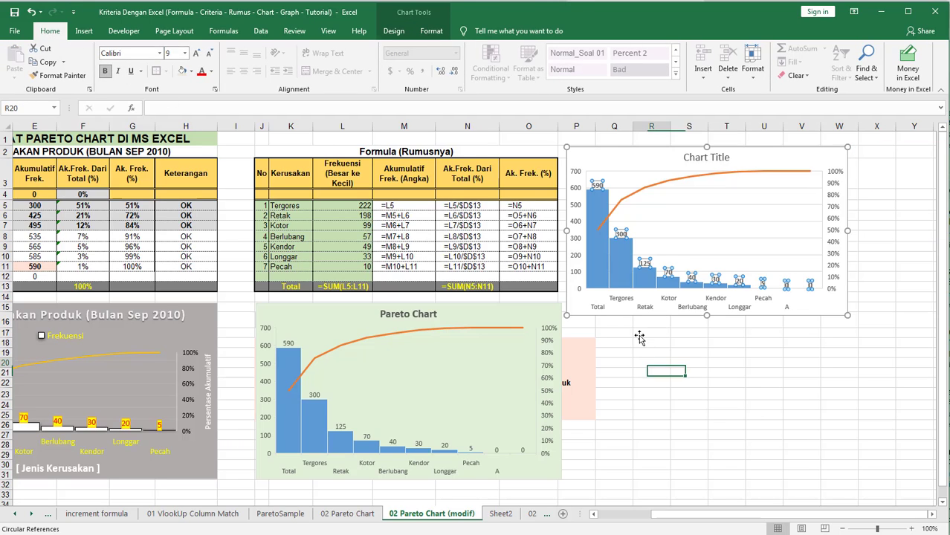
left_click(622, 237)
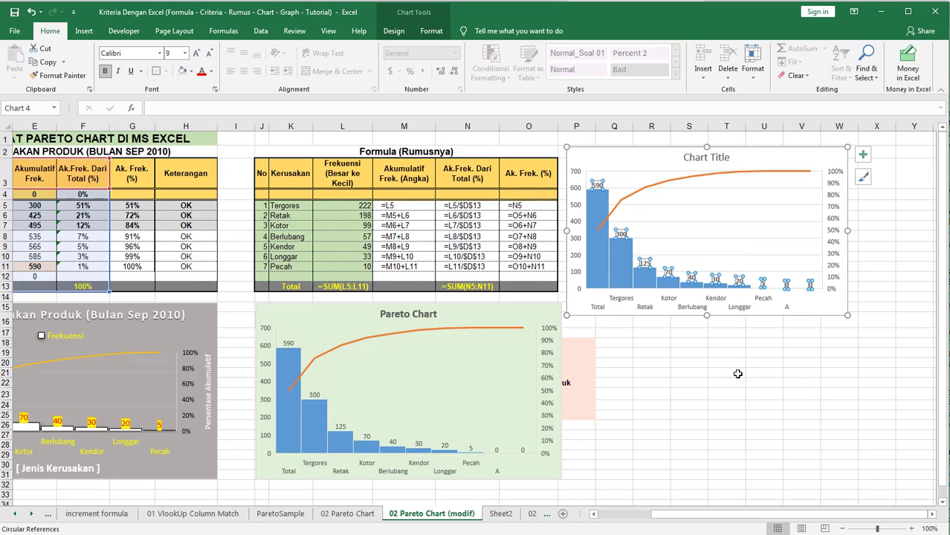
Open the formatting options for the new chart's data labels and set the label position to Inside End.
right_click(599, 185)
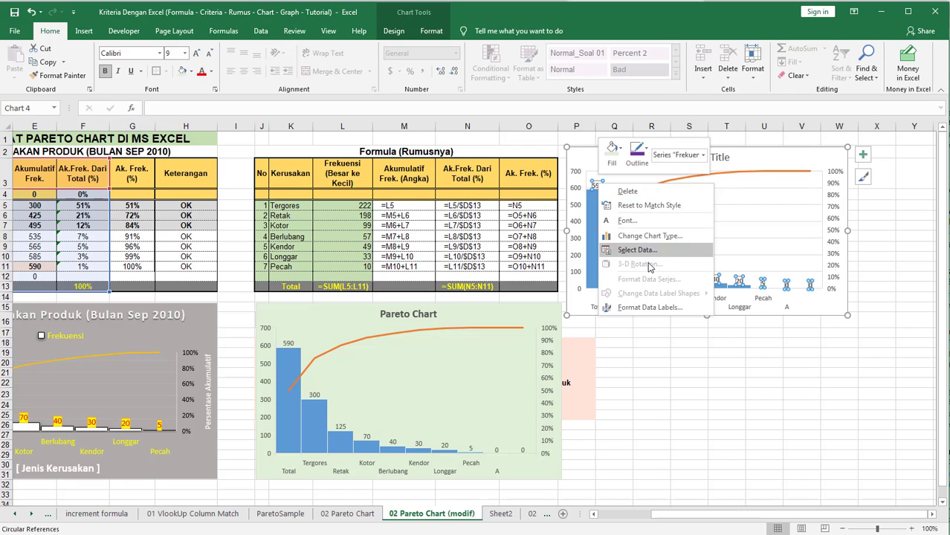
left_click(664, 307)
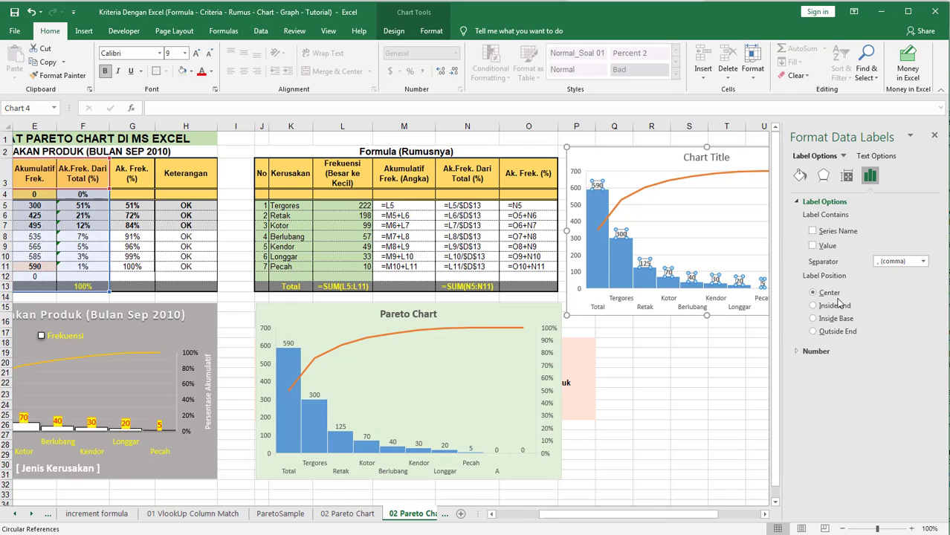
left_click(814, 306)
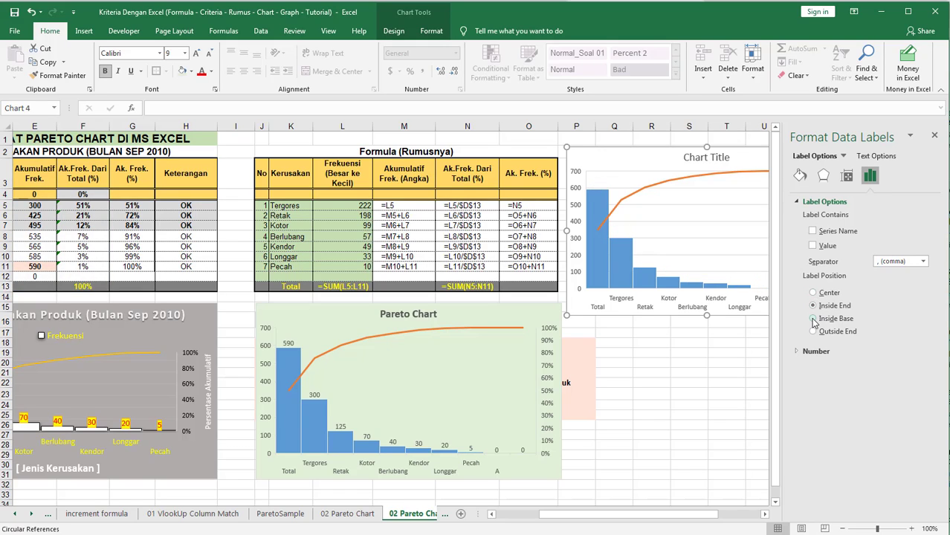
left_click(814, 331)
left_click(813, 305)
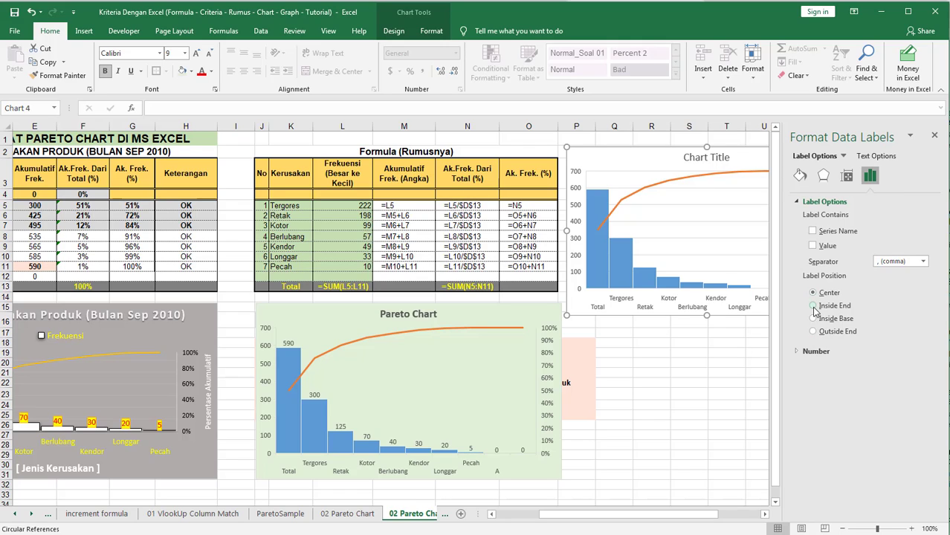
Turn on Value for the data labels, try adding the Series Name, and remove the Series Name again.
left_click(812, 245)
left_click(812, 231)
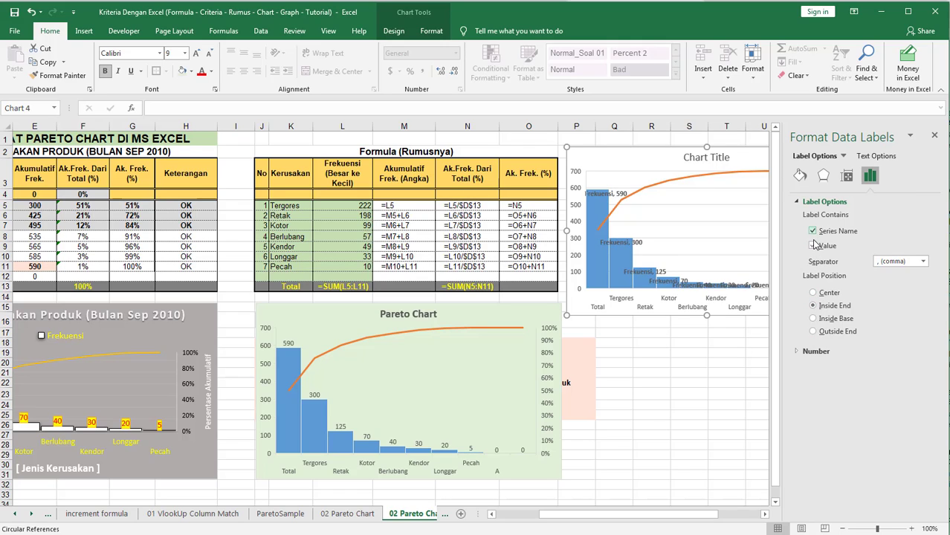
left_click(812, 233)
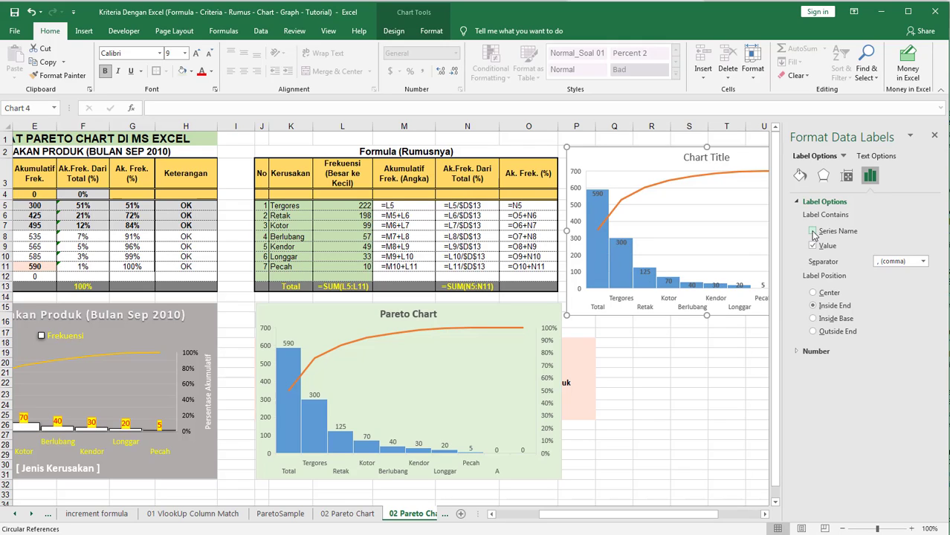
Try the Inside Base and Outside End positions for the data labels, and set the label position to Center.
left_click(813, 318)
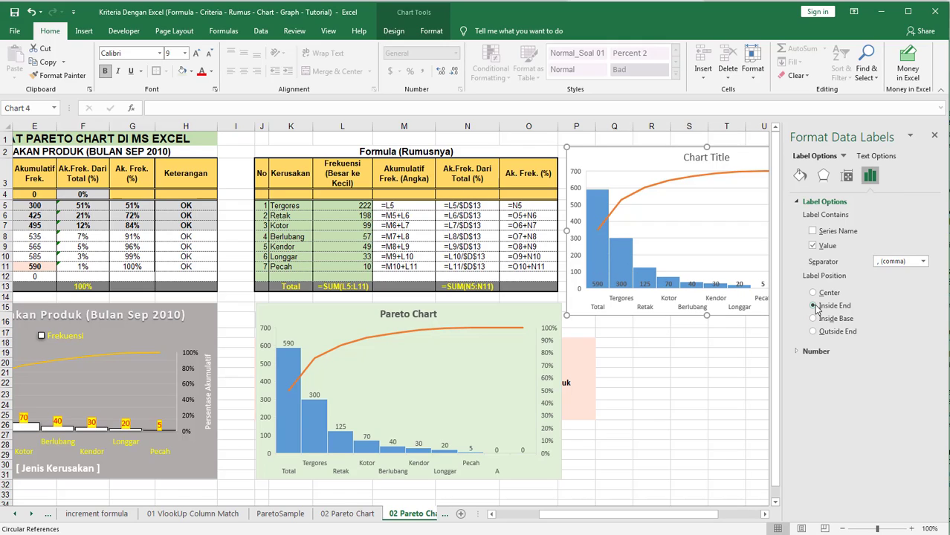
left_click(814, 331)
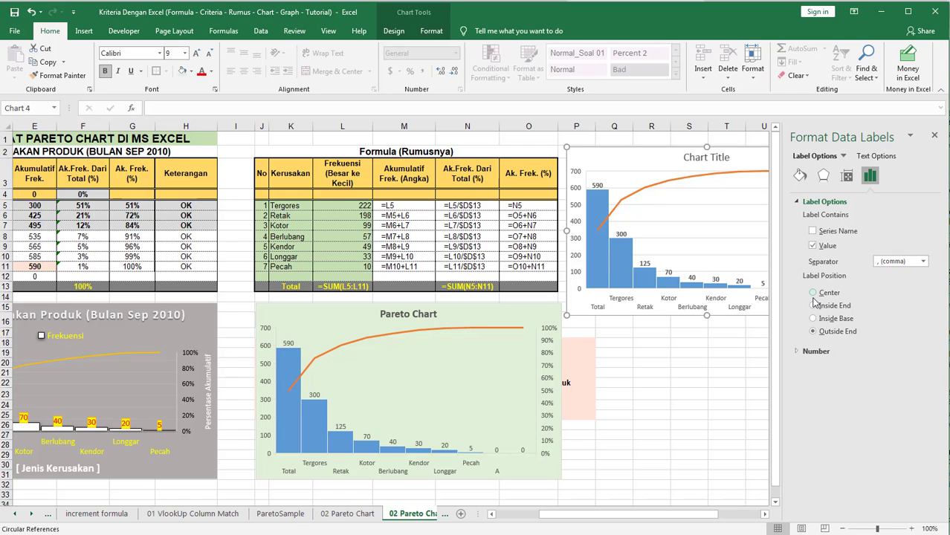
left_click(813, 294)
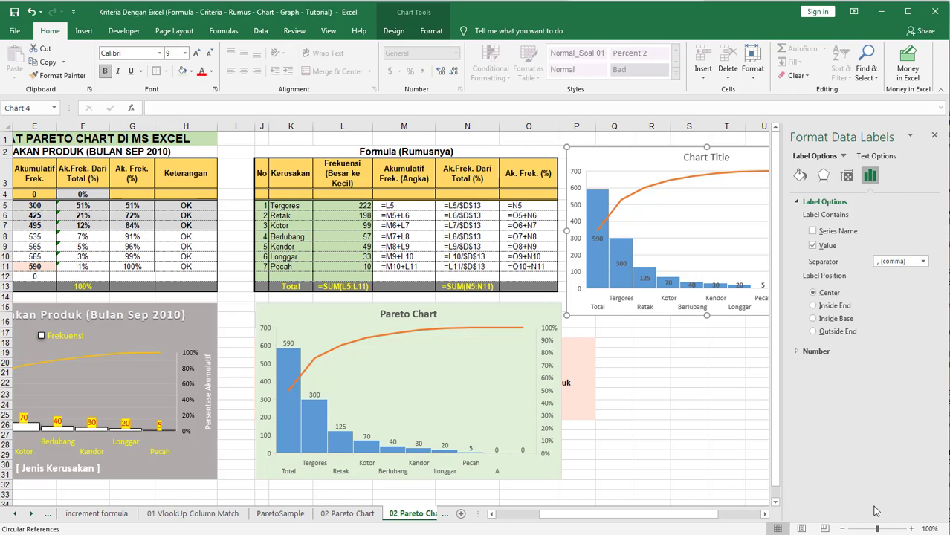
Deselect the new chart and close the data label formatting options.
left_click(729, 362)
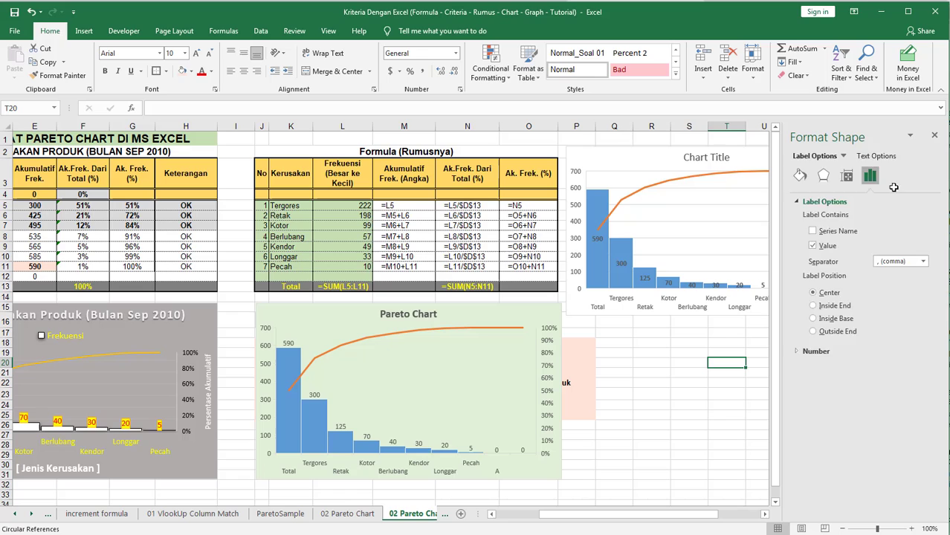
left_click(934, 137)
left_click(808, 362)
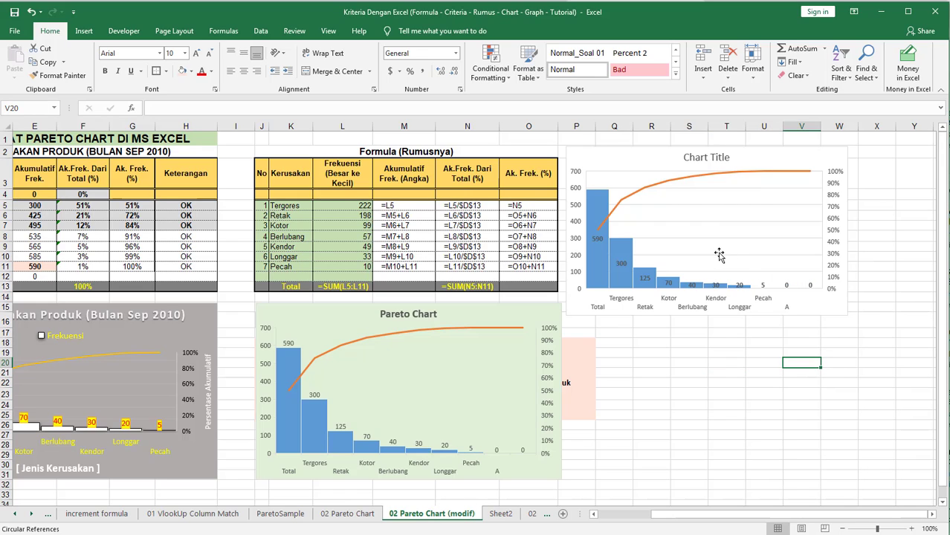
Change the new chart's title to "Improvement Pareto".
left_click(690, 158)
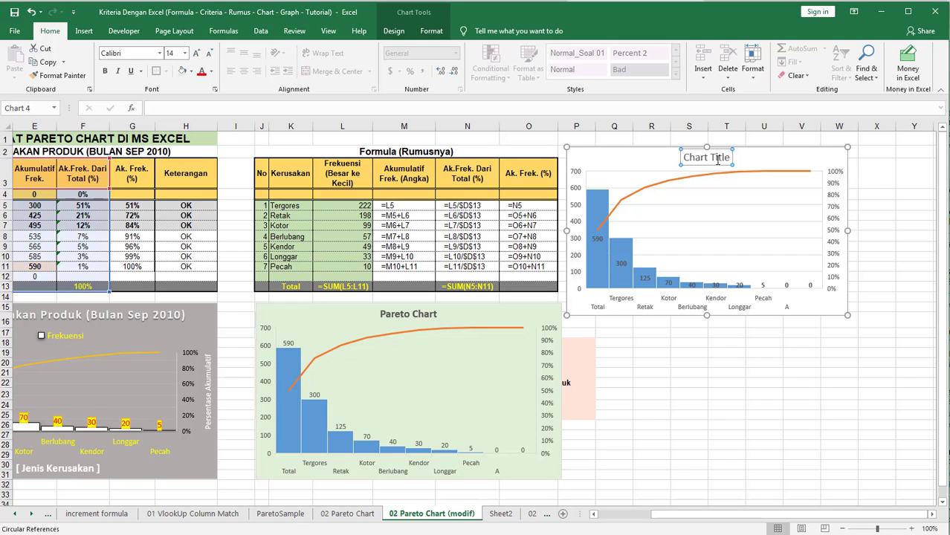
left_click_drag(685, 157, 731, 160)
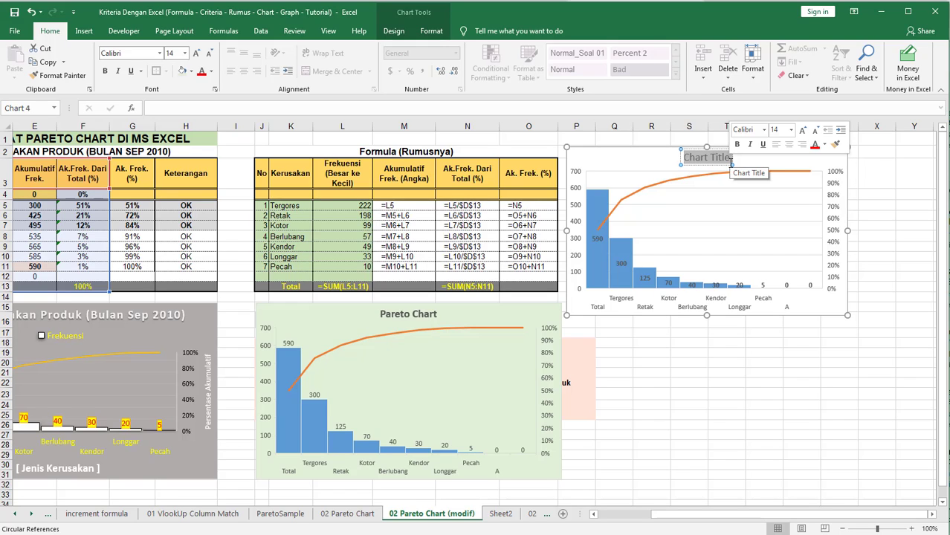
type("Imp")
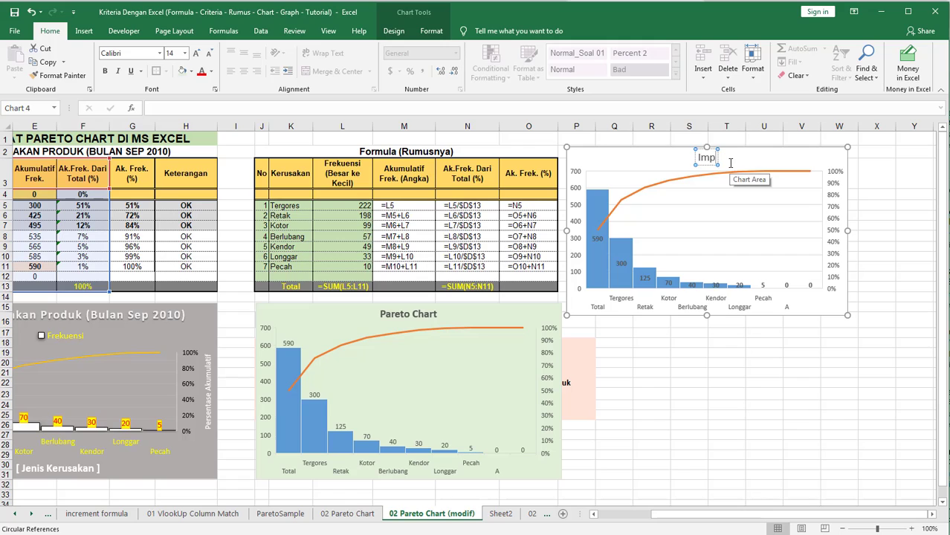
type("riovema")
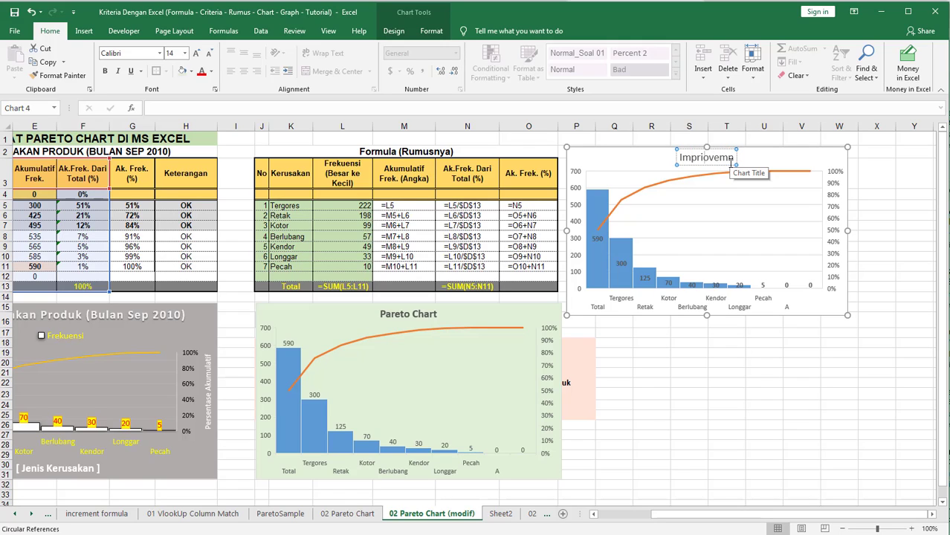
key("BackSpace")
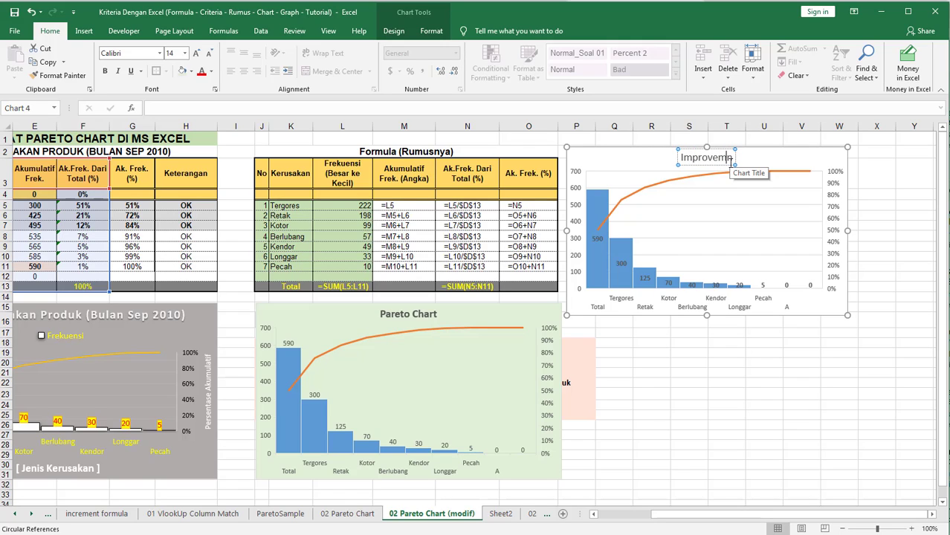
key("BackSpace")
type("ent")
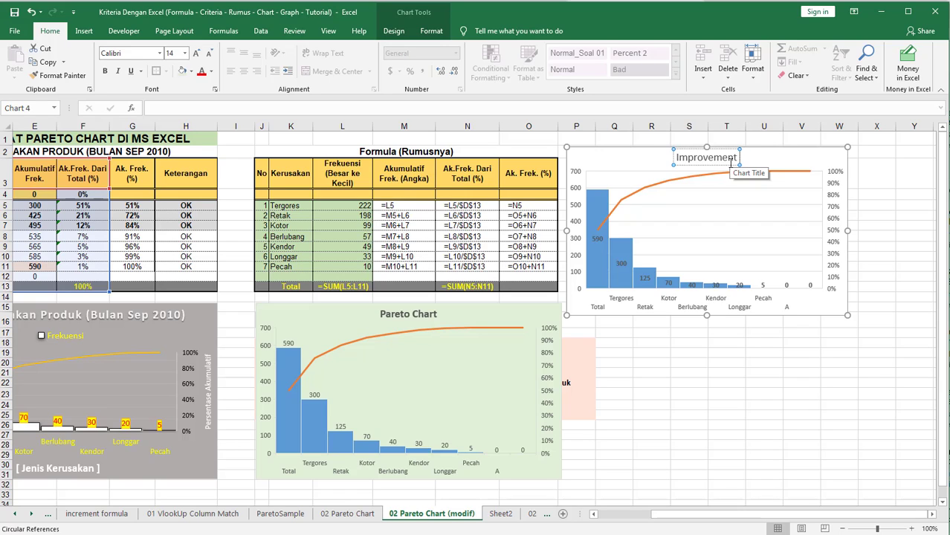
type(" Pareto")
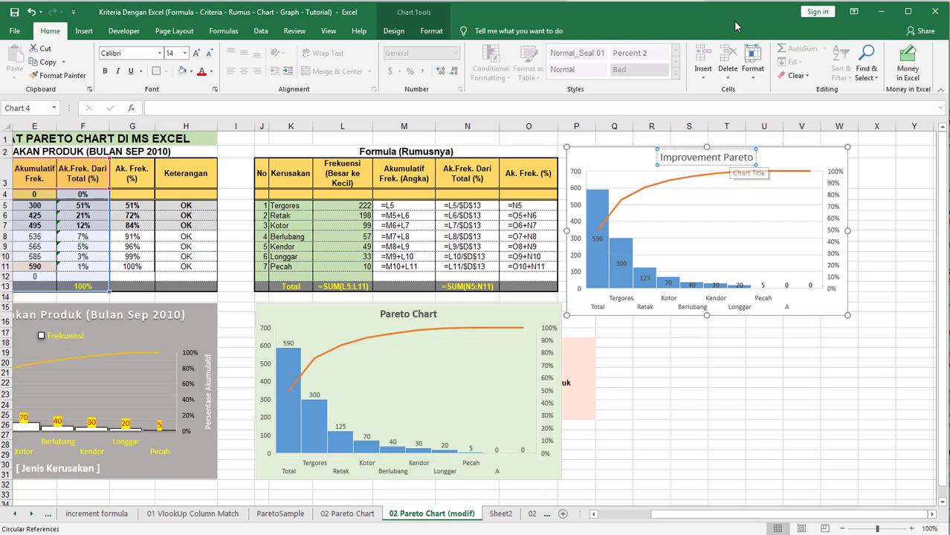
left_click(678, 444)
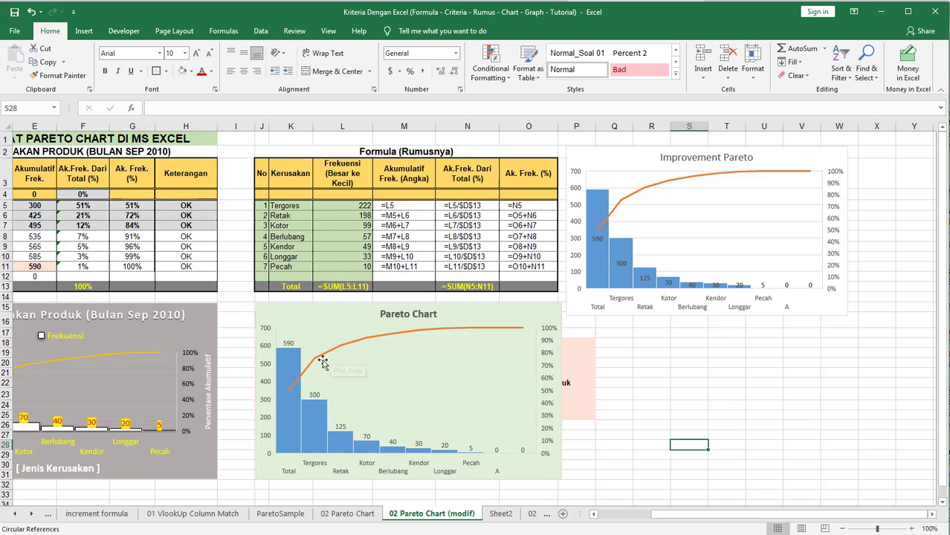
Try several chart styles on the Improvement Pareto chart and look through the available color palettes.
left_click(625, 202)
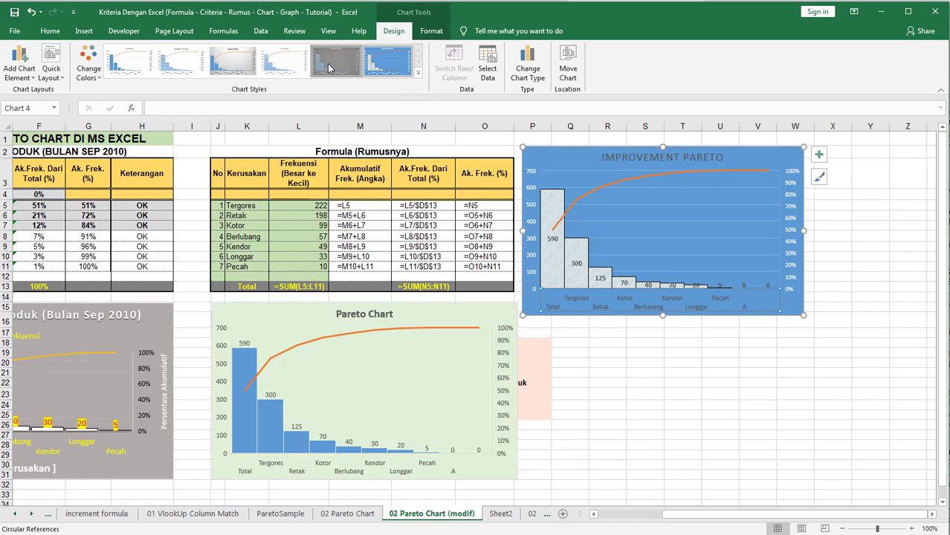
left_click(288, 63)
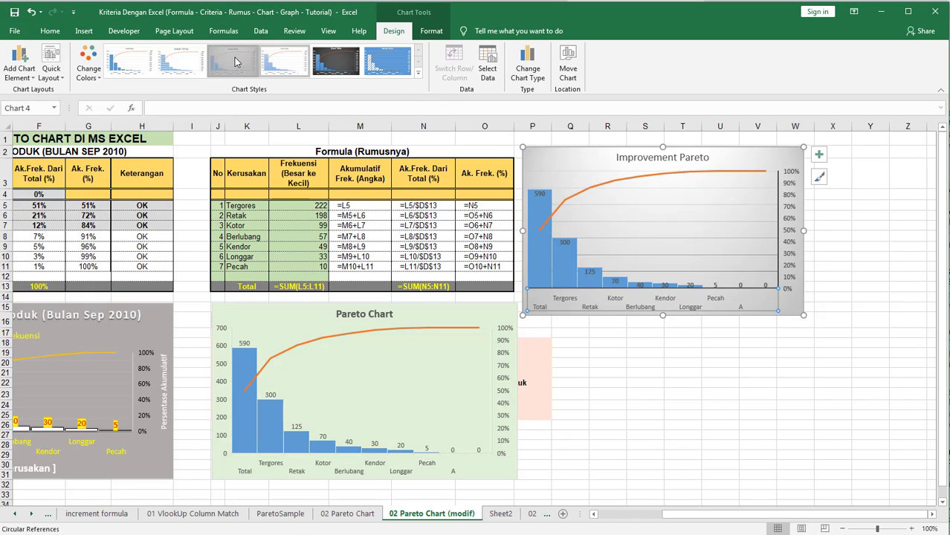
left_click(130, 63)
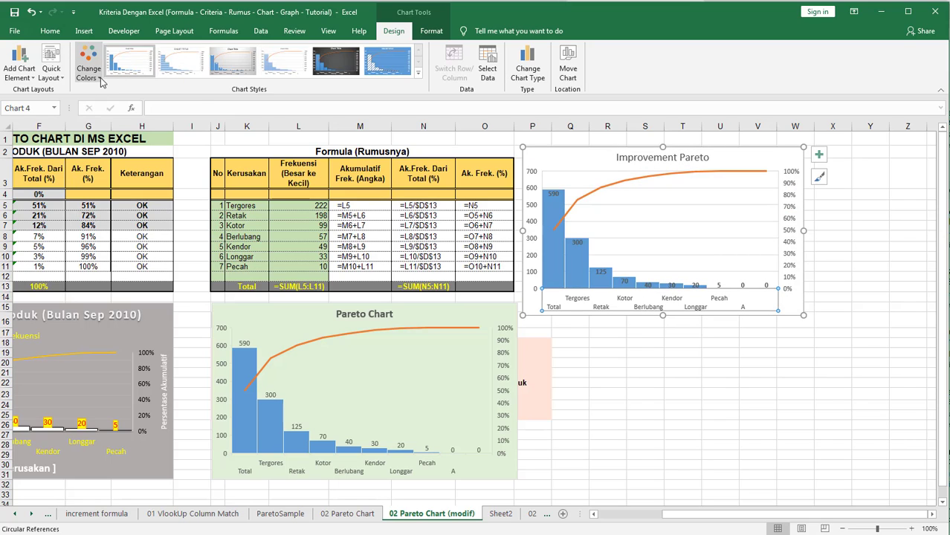
left_click(89, 67)
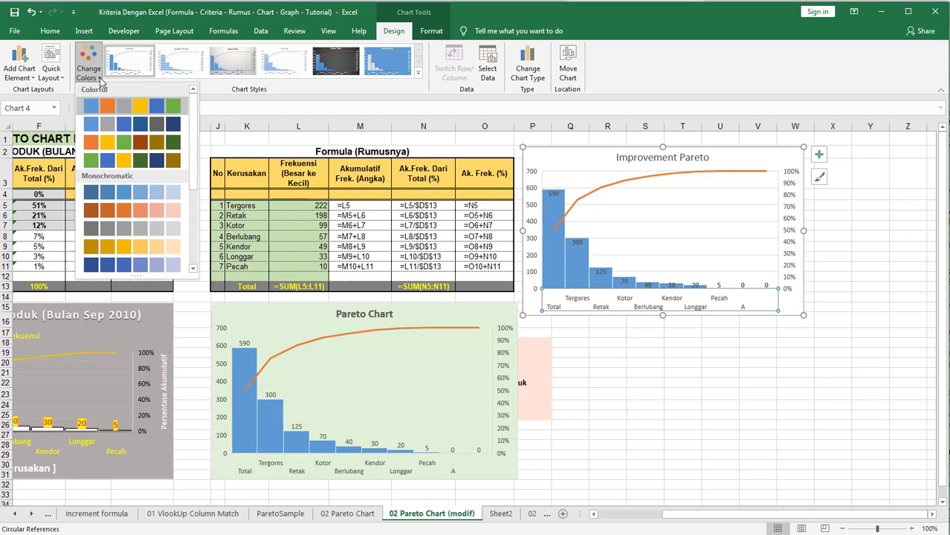
left_click(420, 57)
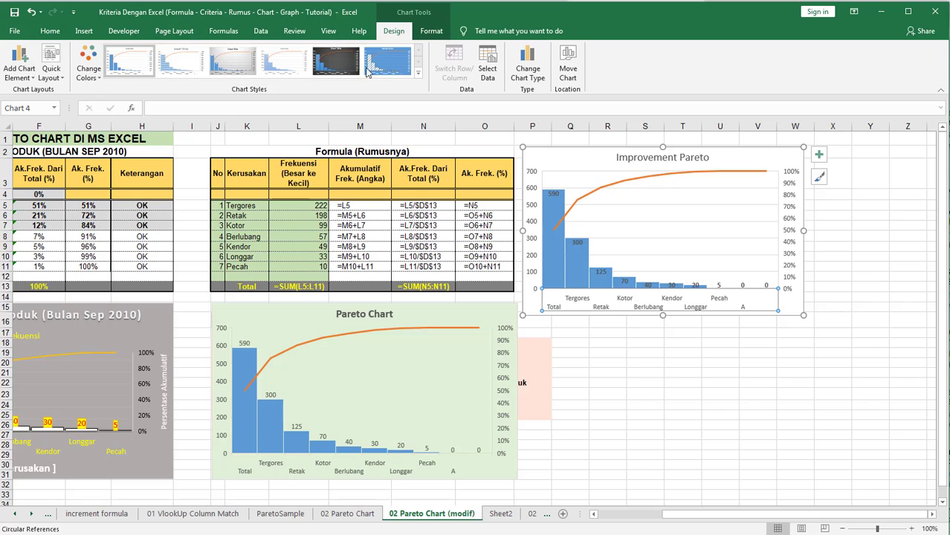
Apply the gray gradient chart style to the Improvement Pareto chart and move it beside the green Pareto Chart.
left_click(229, 68)
left_click_drag(568, 186, 547, 314)
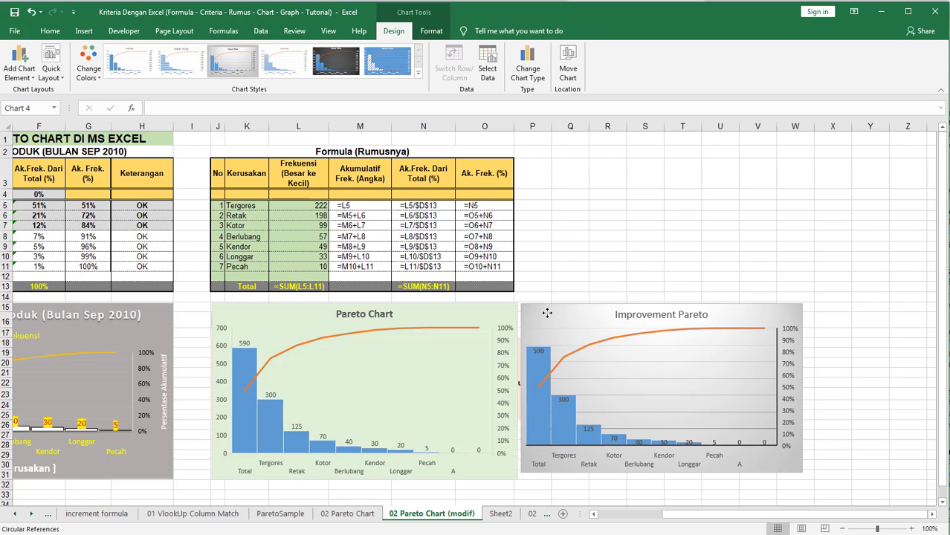
left_click(572, 277)
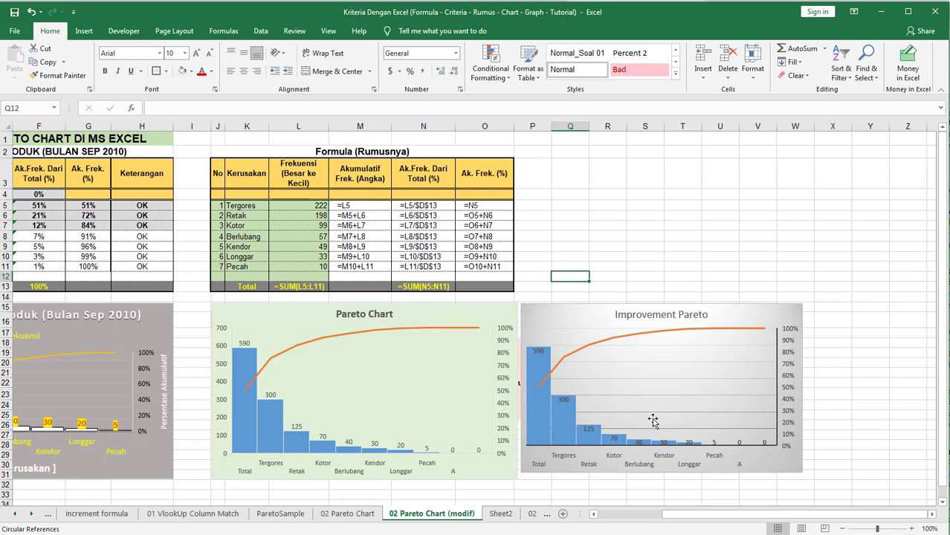
Move the green Pareto Chart beside the formula table and place the Improvement Pareto chart directly below it.
left_click_drag(673, 519, 648, 518)
left_click(352, 321)
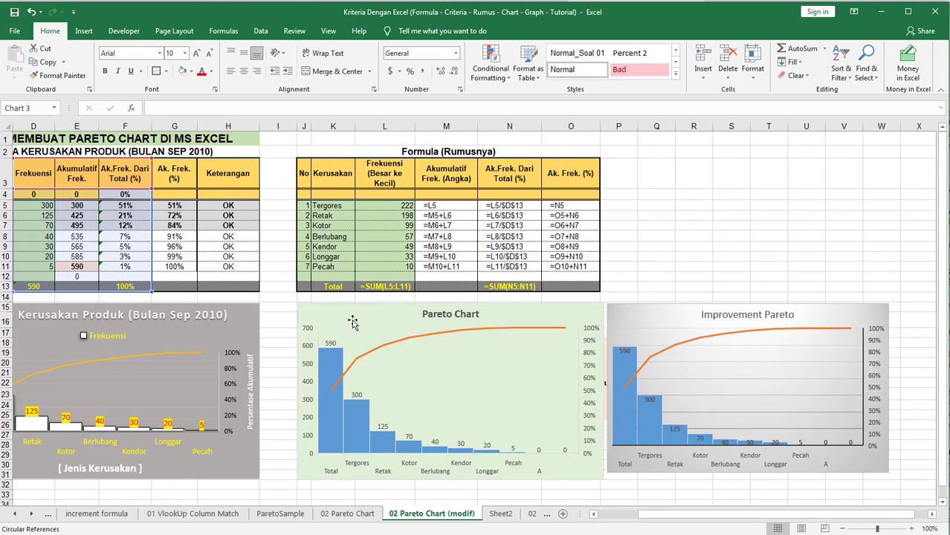
left_click_drag(353, 321, 653, 163)
mouse_move(612, 309)
left_mouse_down()
mouse_move(565, 247)
mouse_move(540, 346)
mouse_move(527, 329)
mouse_move(525, 339)
mouse_move(612, 318)
left_mouse_up()
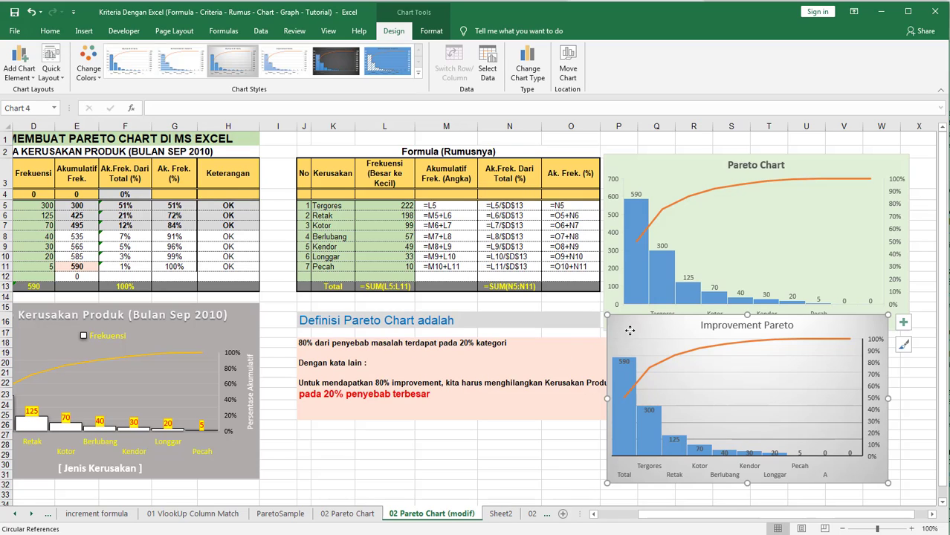
left_click_drag(629, 330, 660, 327)
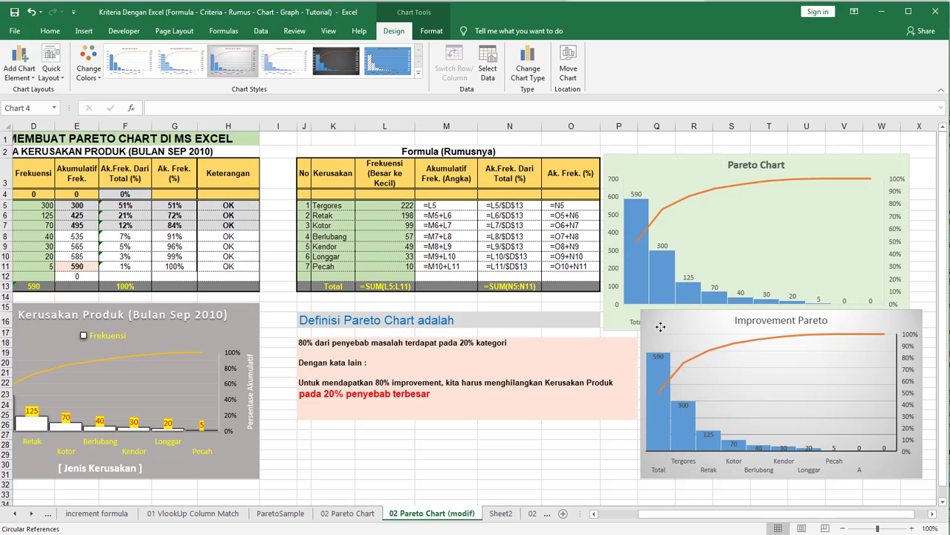
left_click_drag(660, 327, 638, 326)
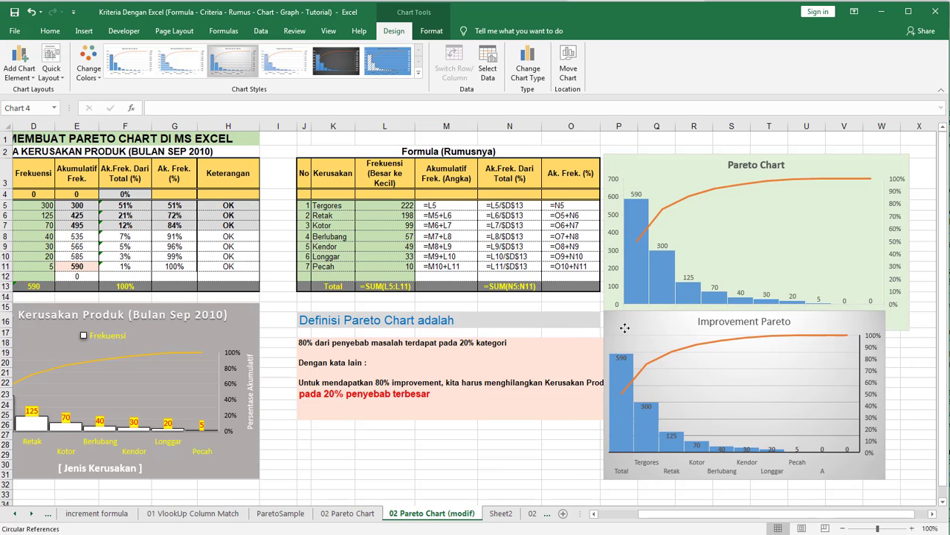
Color the text of the Tergores and Retak rows (B5:H6) in the defect table red.
left_click(617, 519)
left_click_drag(617, 518, 605, 519)
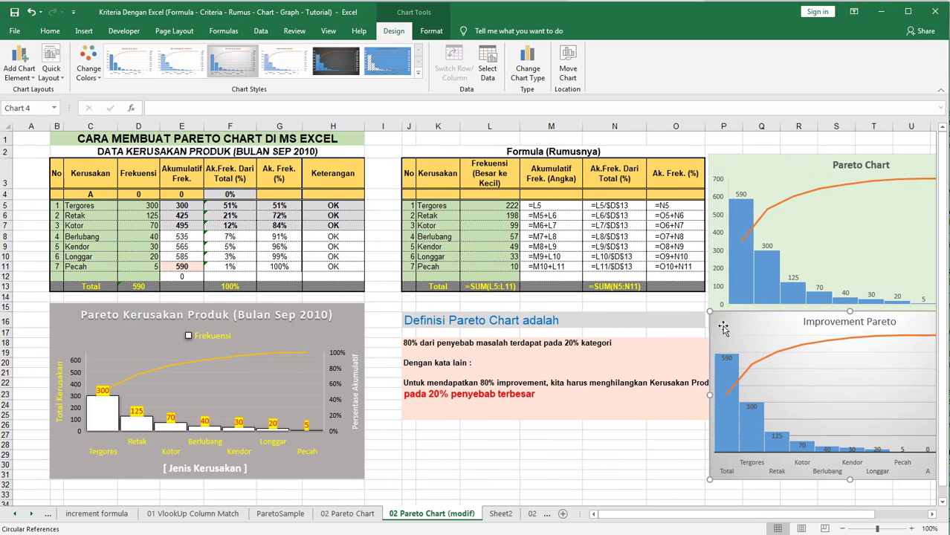
left_click(189, 215)
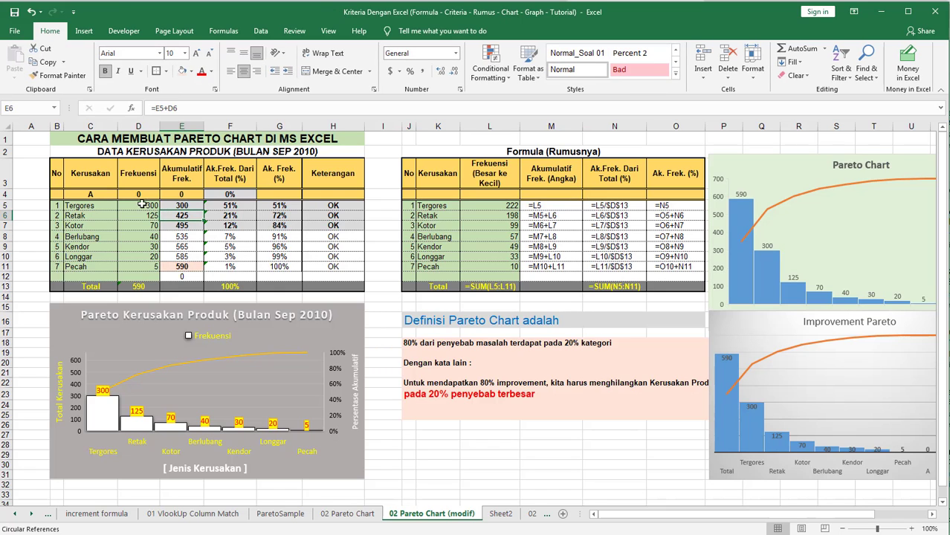
left_click(229, 213)
left_click_drag(77, 206, 349, 214)
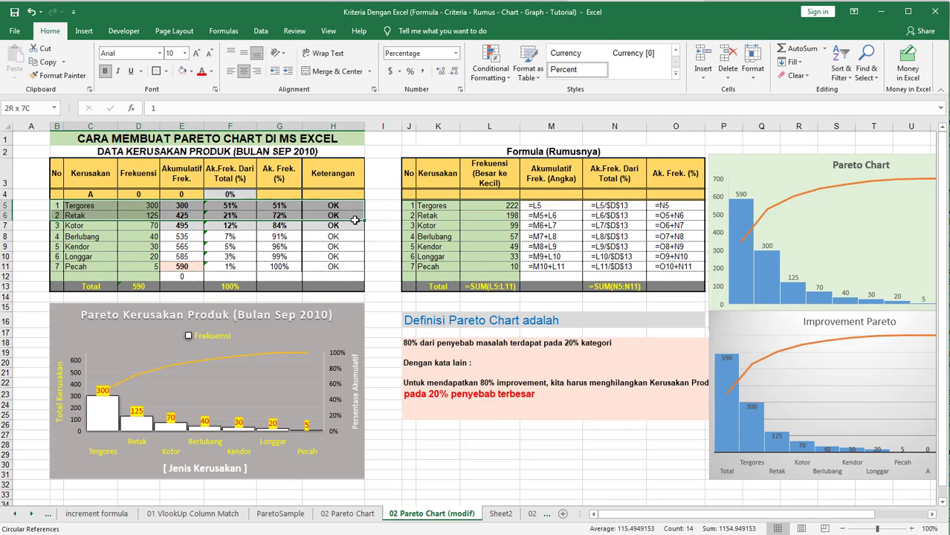
left_click(202, 71)
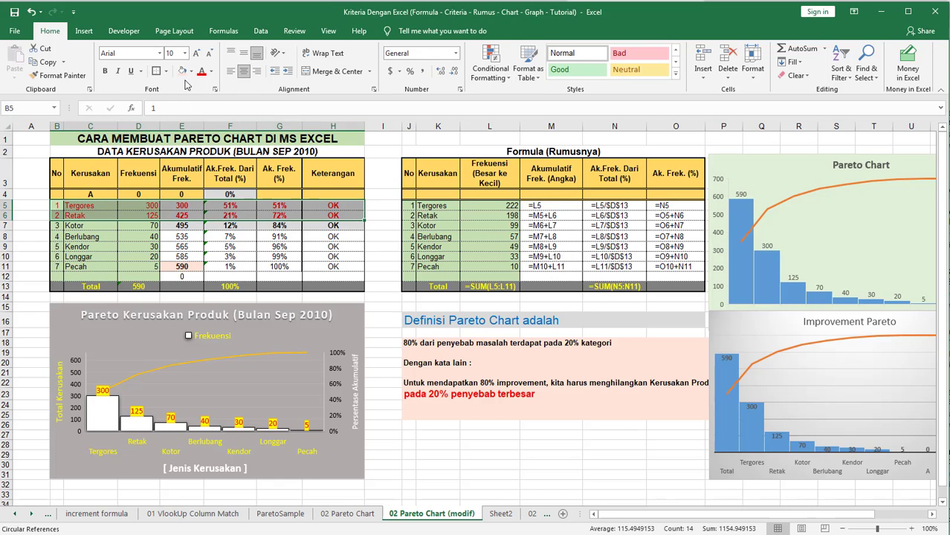
Give the Tergores and Retak rows (B5:H6) a gray fill and dark orange text.
left_click(191, 72)
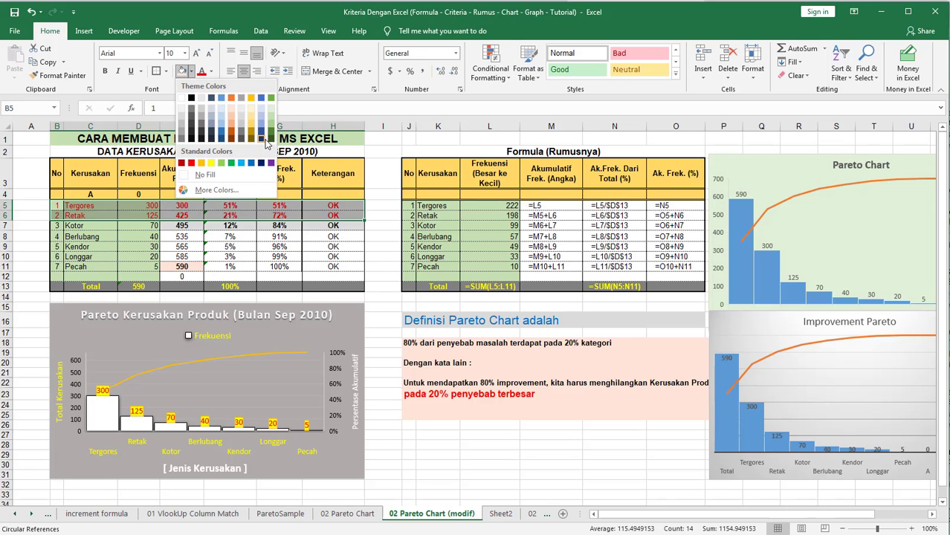
left_click(184, 128)
left_click(211, 72)
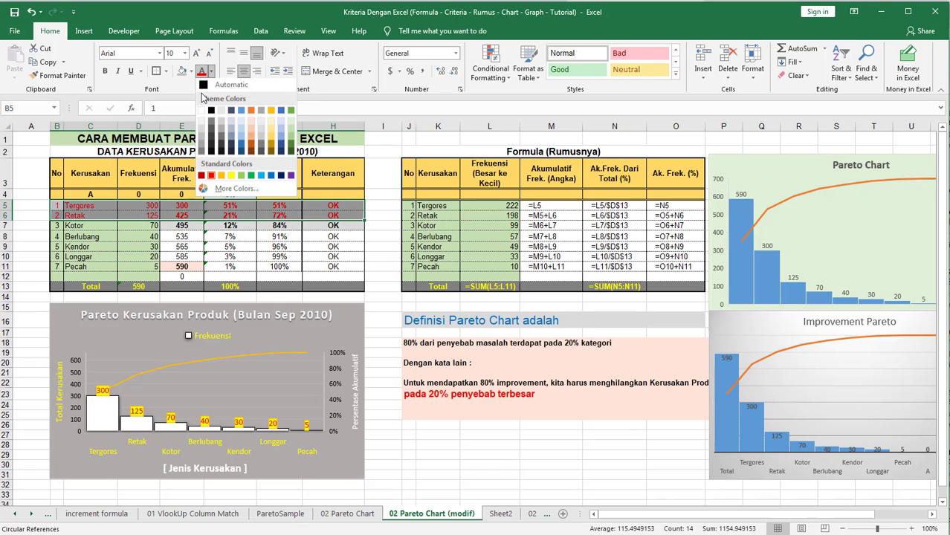
left_click(250, 154)
left_click(383, 246)
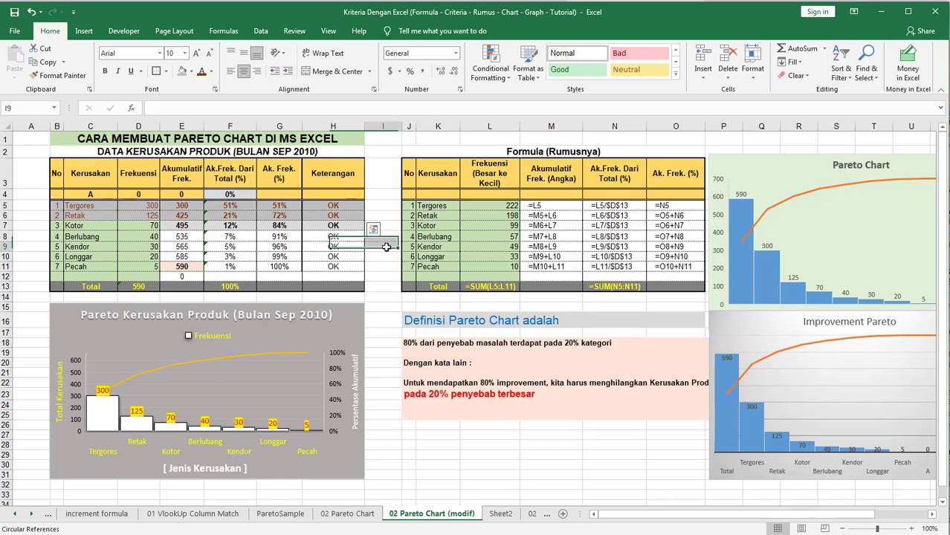
left_click_drag(54, 207, 144, 215)
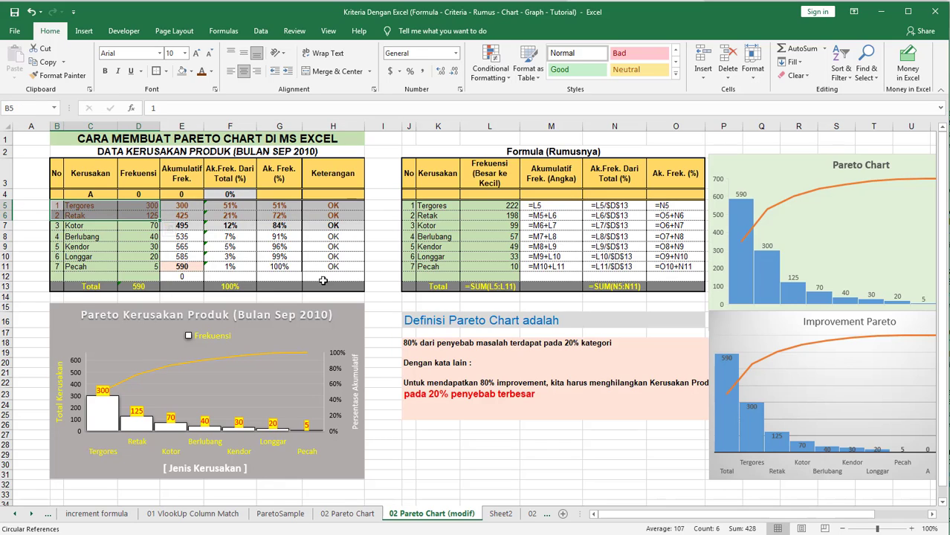
left_click(370, 266)
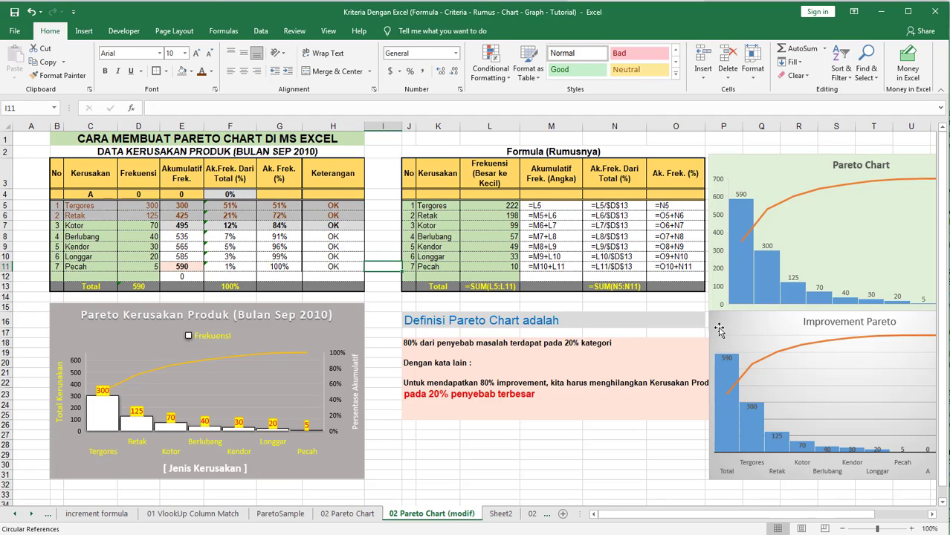
Move the Improvement Pareto chart below the formula table and enlarge it to match the table's width.
left_click_drag(712, 325, 414, 315)
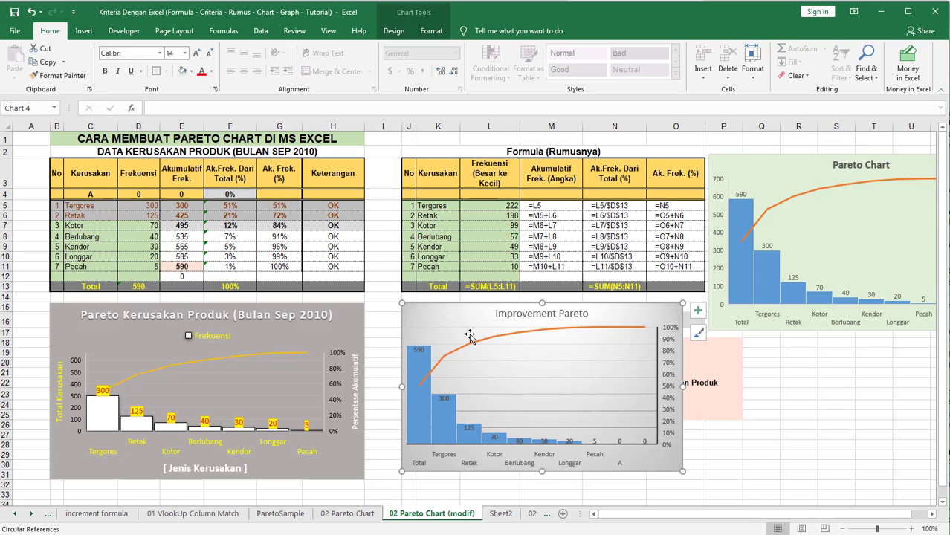
left_click_drag(682, 384, 705, 400)
left_click_drag(554, 476, 554, 480)
left_click(762, 446)
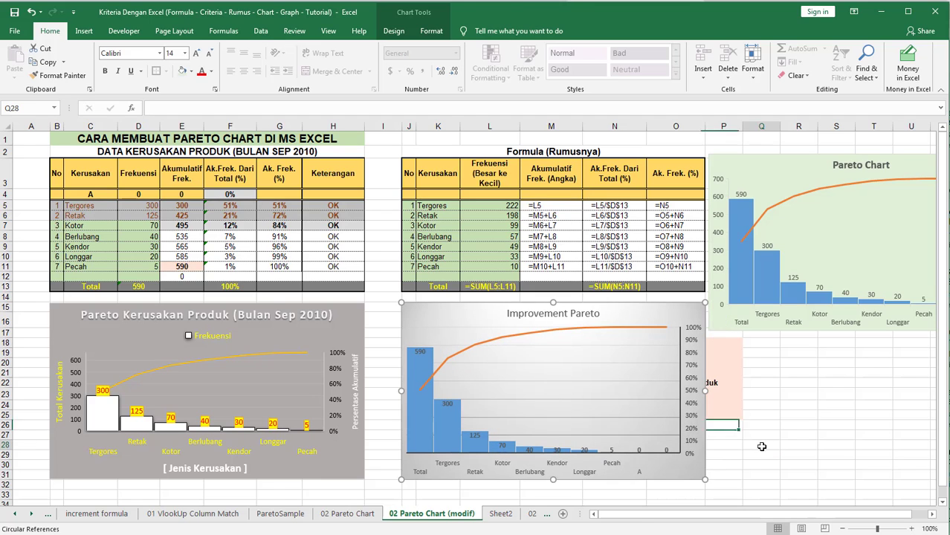
Fill the Total bar of the Improvement Pareto chart with dark brown and the Tergores bar with dark orange.
left_click(422, 364)
left_click(421, 364)
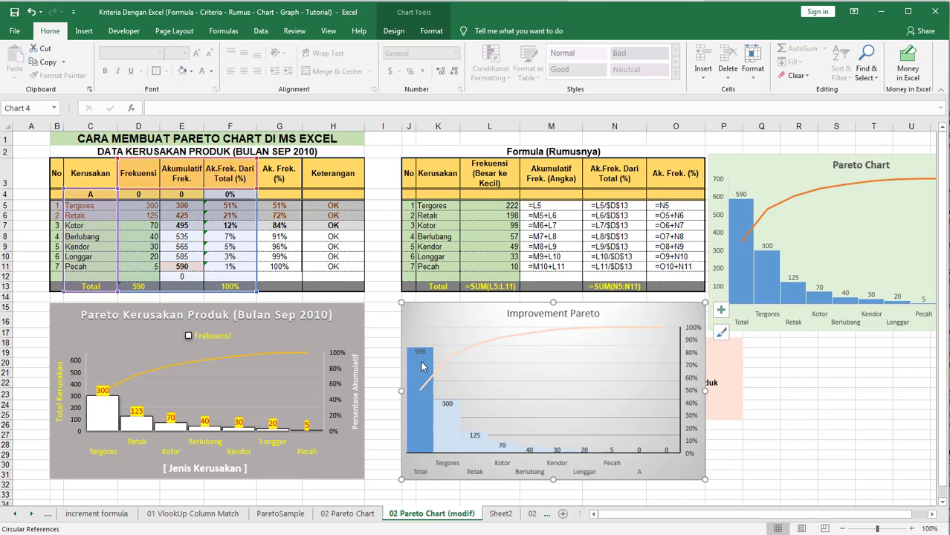
right_click(422, 364)
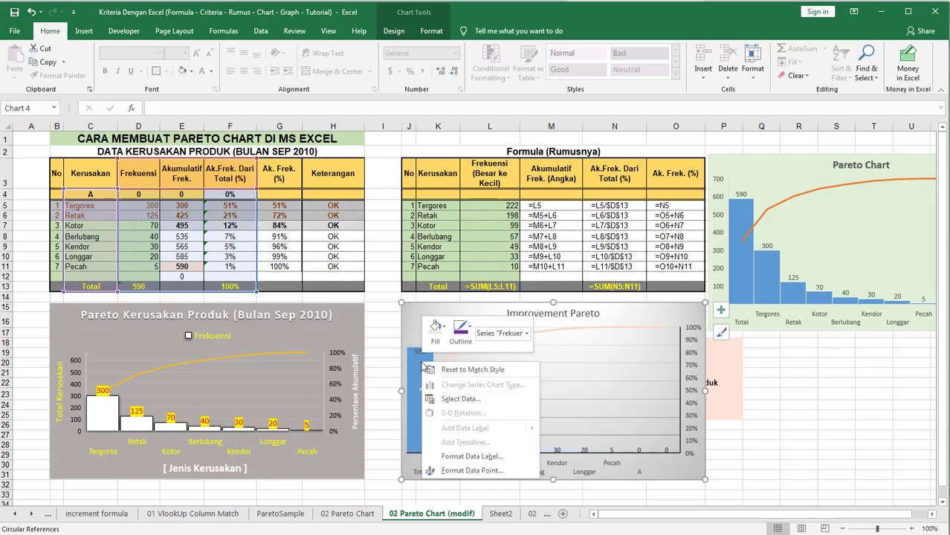
left_click(440, 328)
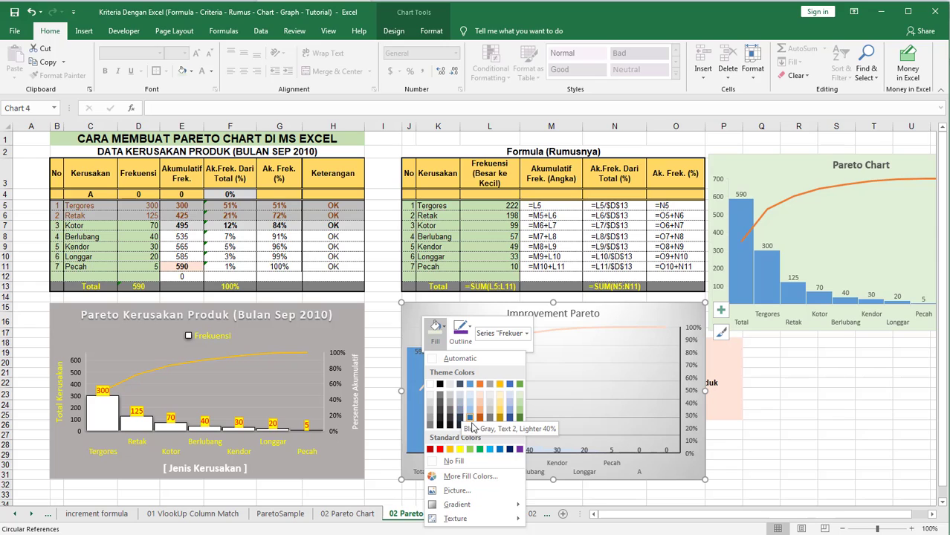
left_click(480, 428)
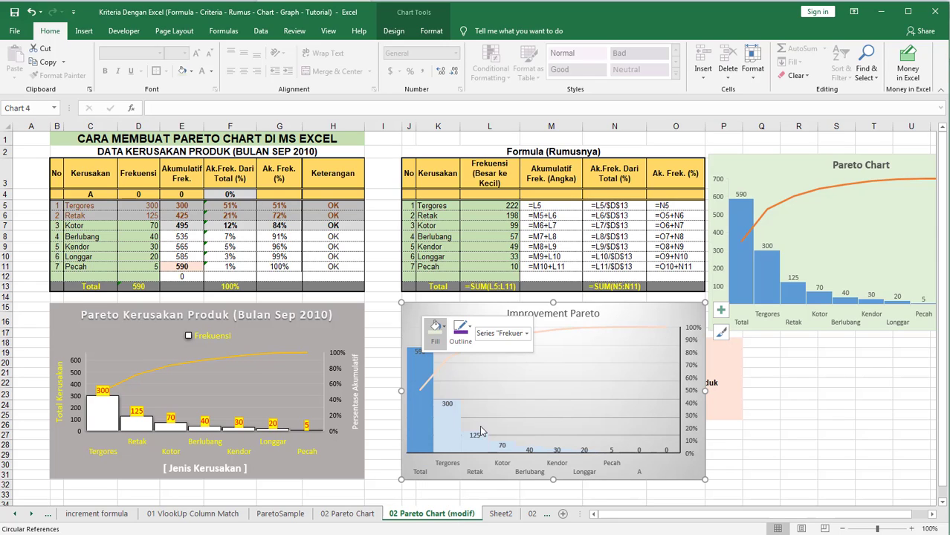
right_click(450, 425)
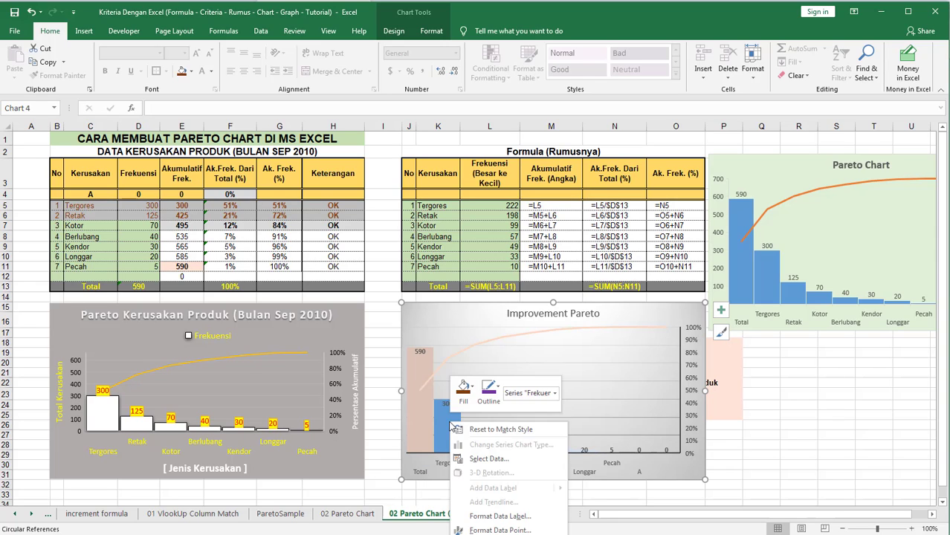
left_click(465, 390)
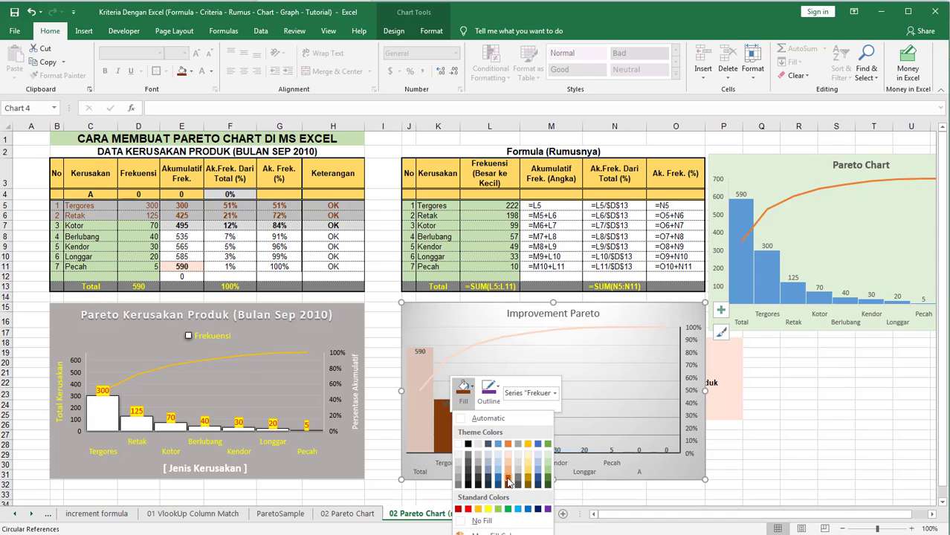
left_click(508, 484)
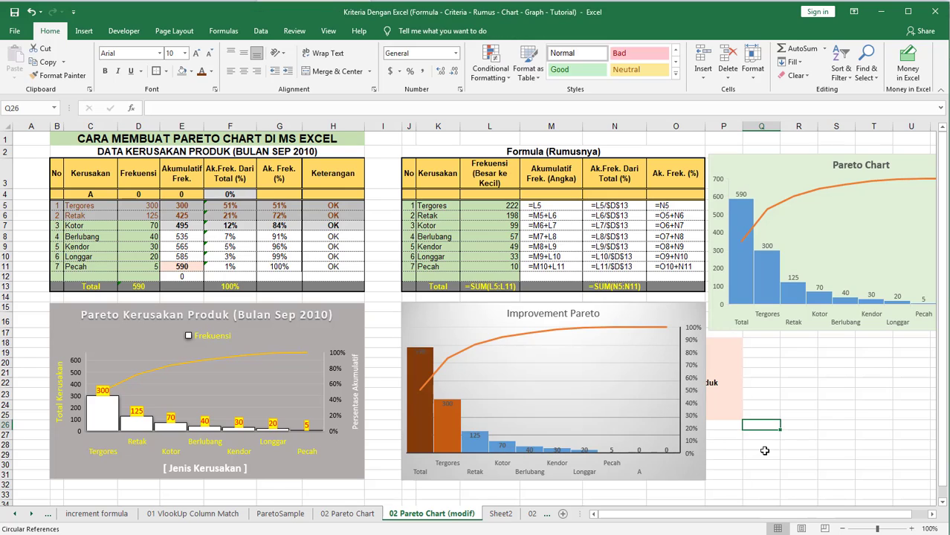
left_click(423, 352)
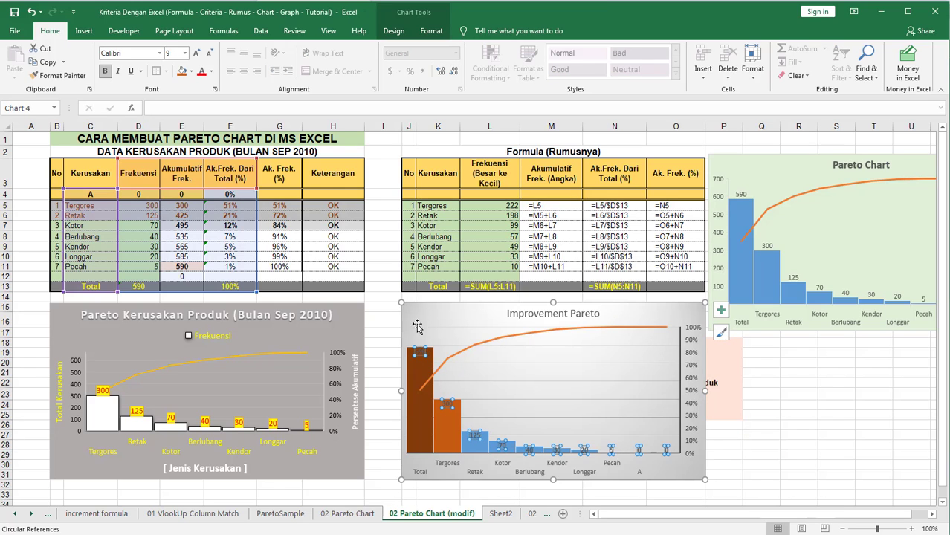
left_click(756, 455)
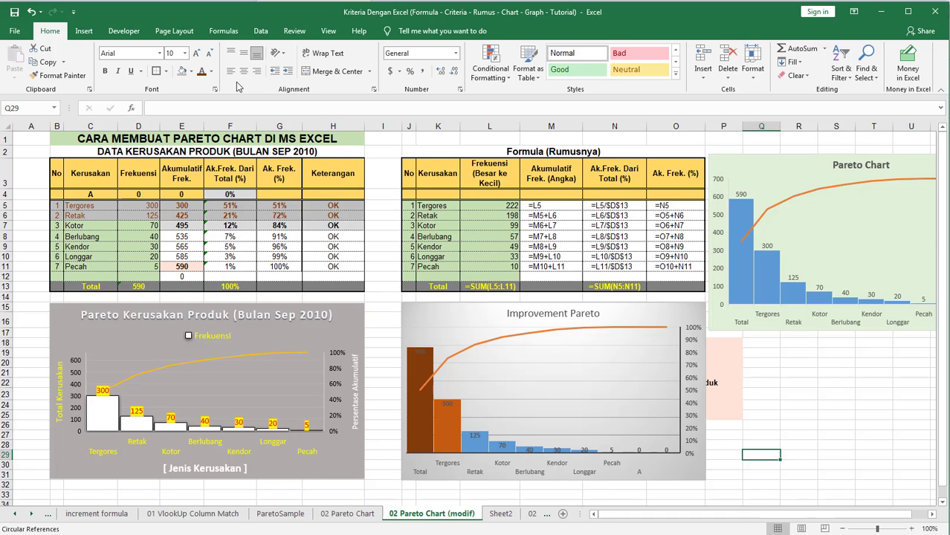
Draw a straight arrow from the Retak row's percentage cell (F6) to the Tergores bar of the Improvement Pareto chart.
left_click(84, 31)
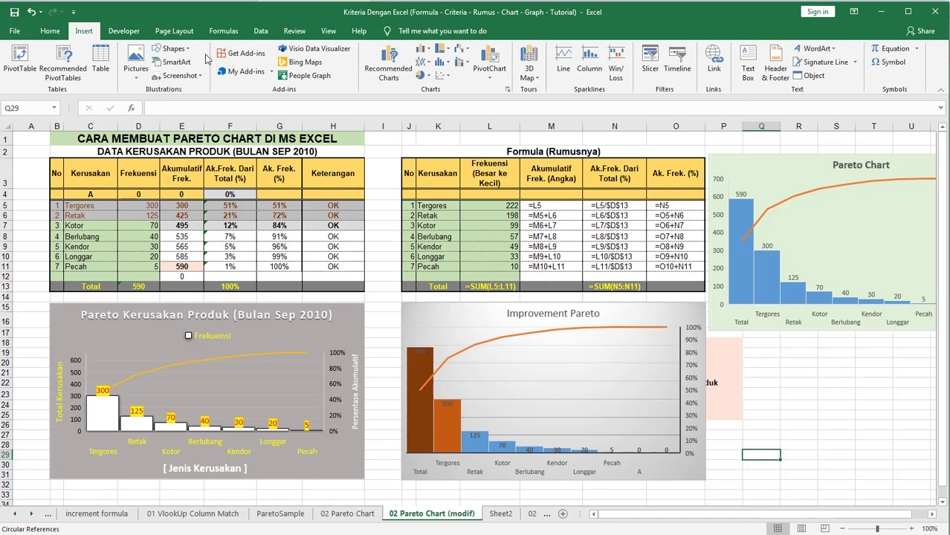
left_click(172, 49)
left_click(332, 281)
left_click_drag(238, 216, 443, 418)
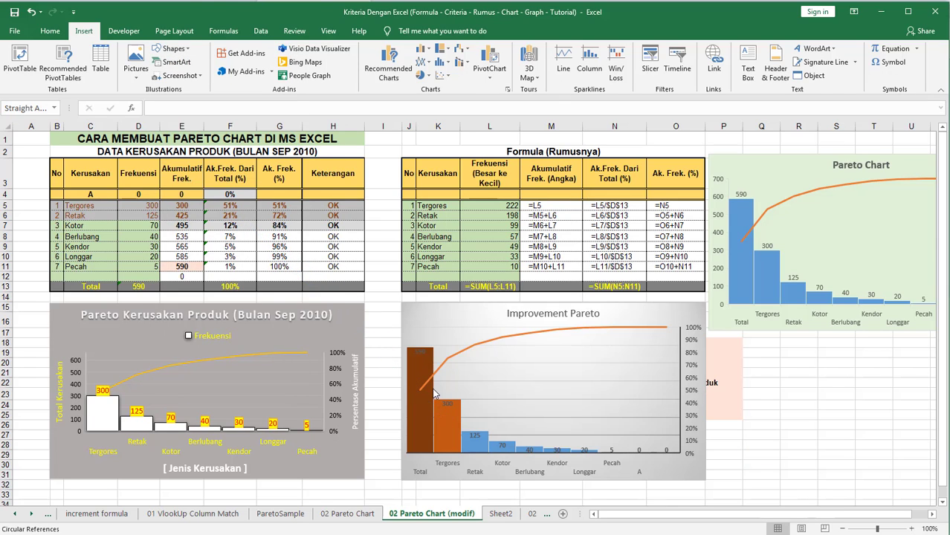
left_click(394, 342)
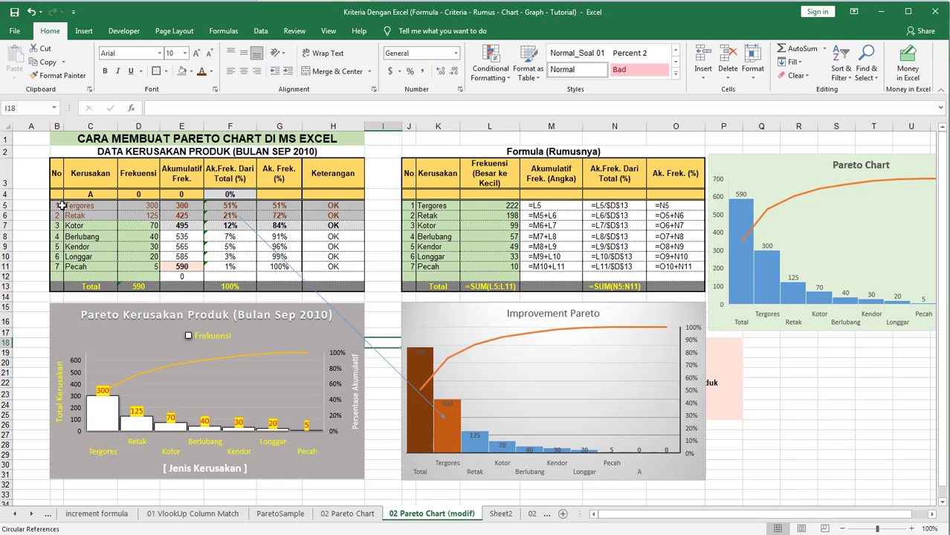
Give the Kotor row (B7:H7) of the defect table the same gray fill as the rows above it.
left_click_drag(59, 206, 188, 219)
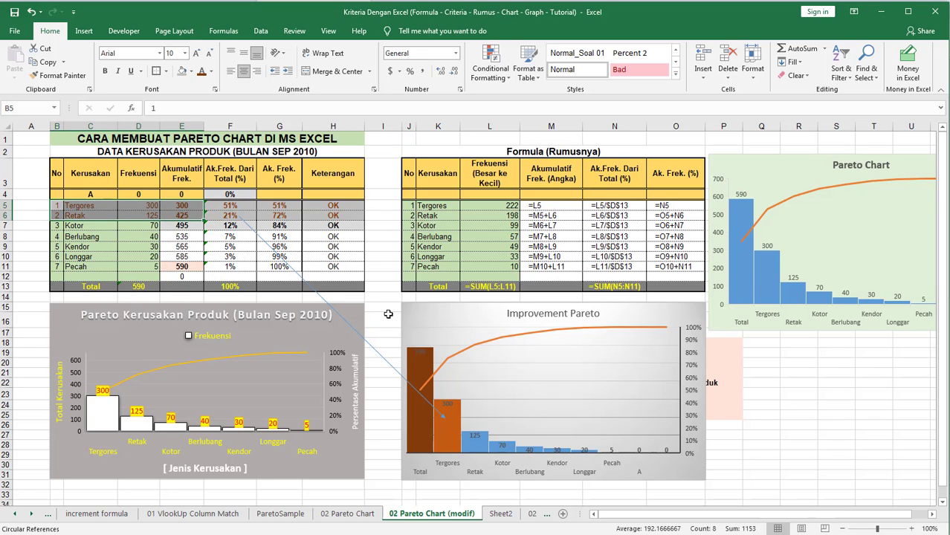
left_click(387, 307)
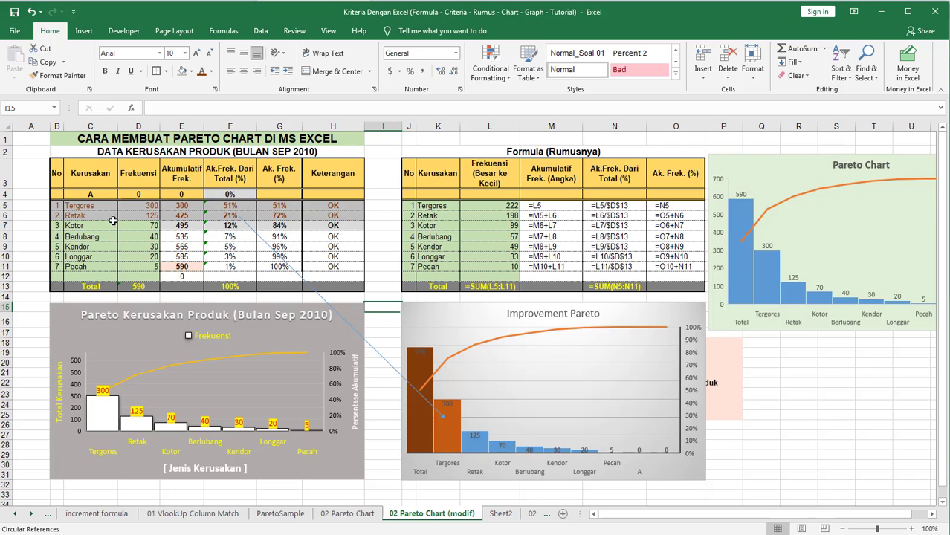
left_click_drag(66, 225, 333, 227)
left_click(182, 71)
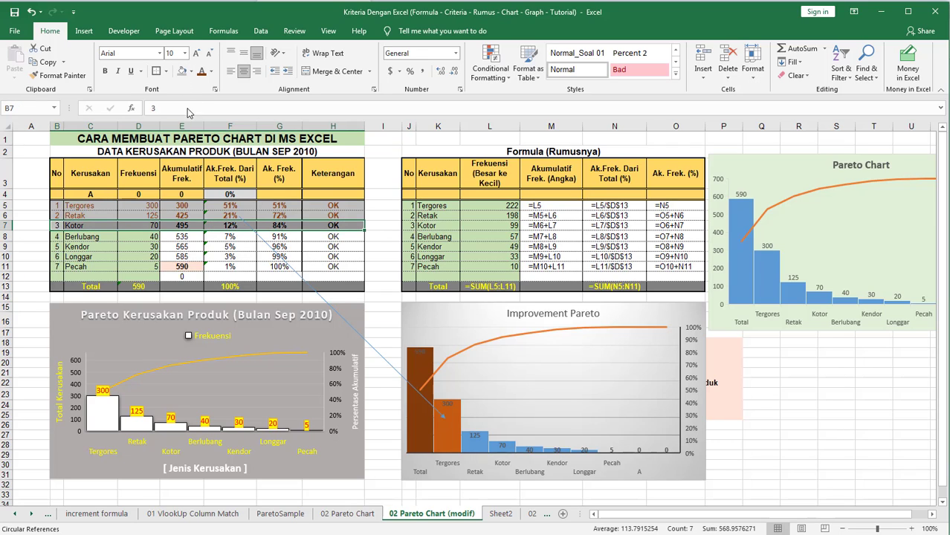
left_click(376, 204)
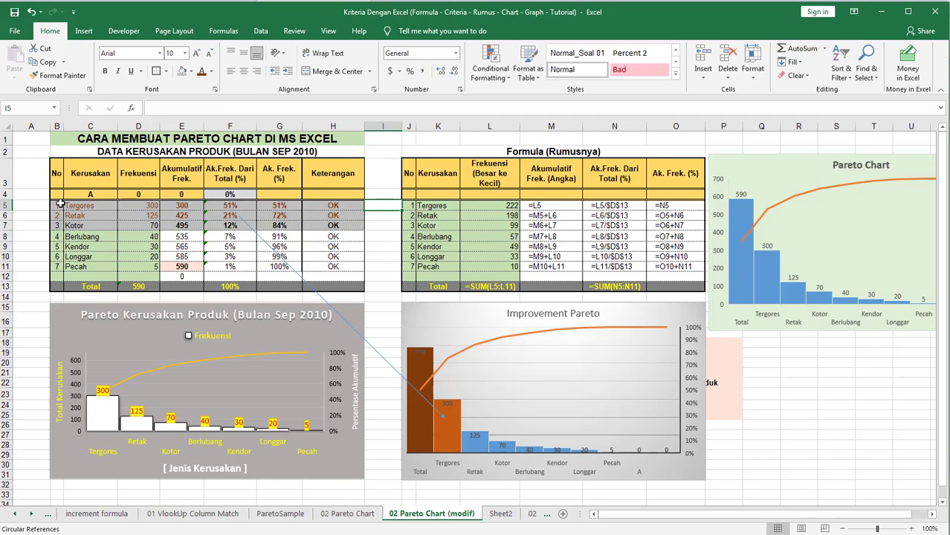
Compare the three main defect rows (B5:H7) with the Improvement Pareto chart's bars and the minor defects in rows 9 to 11.
left_click_drag(60, 205, 338, 225)
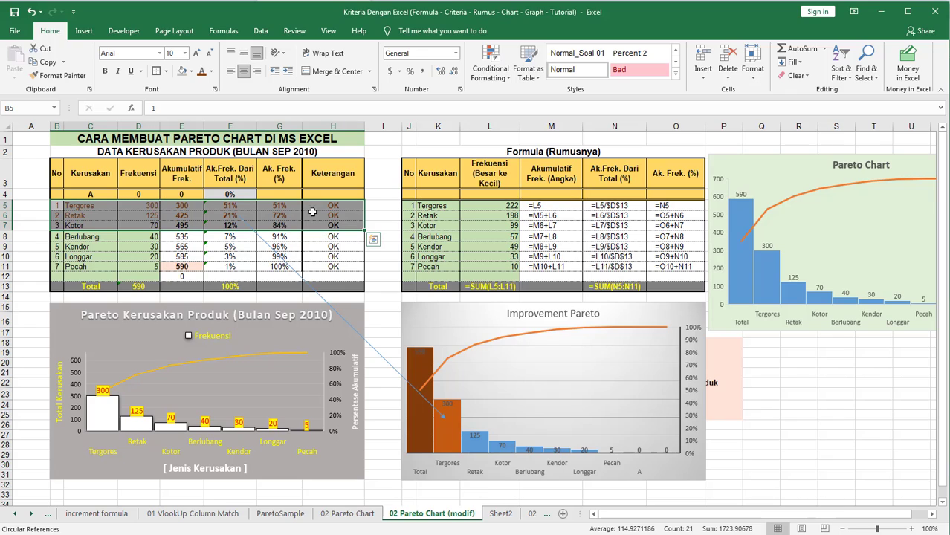
left_click(381, 201)
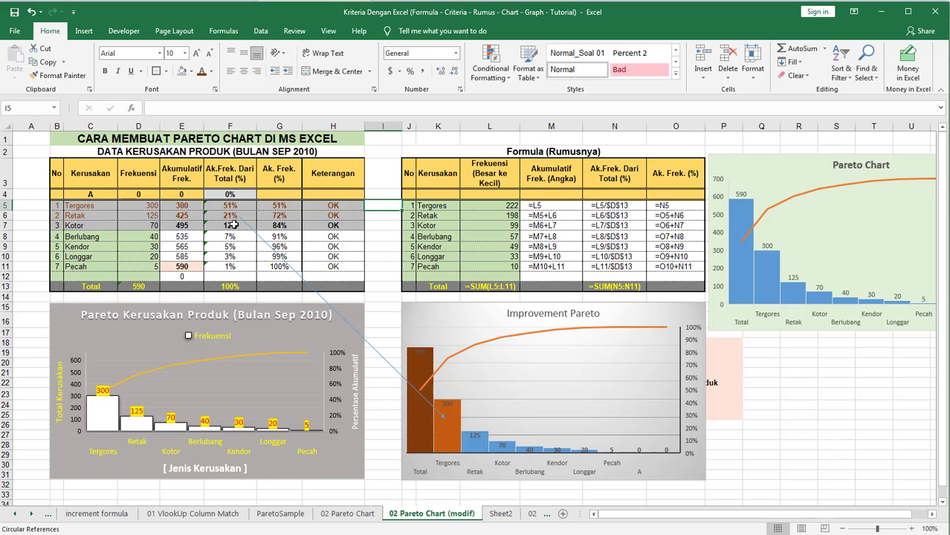
left_click(448, 361)
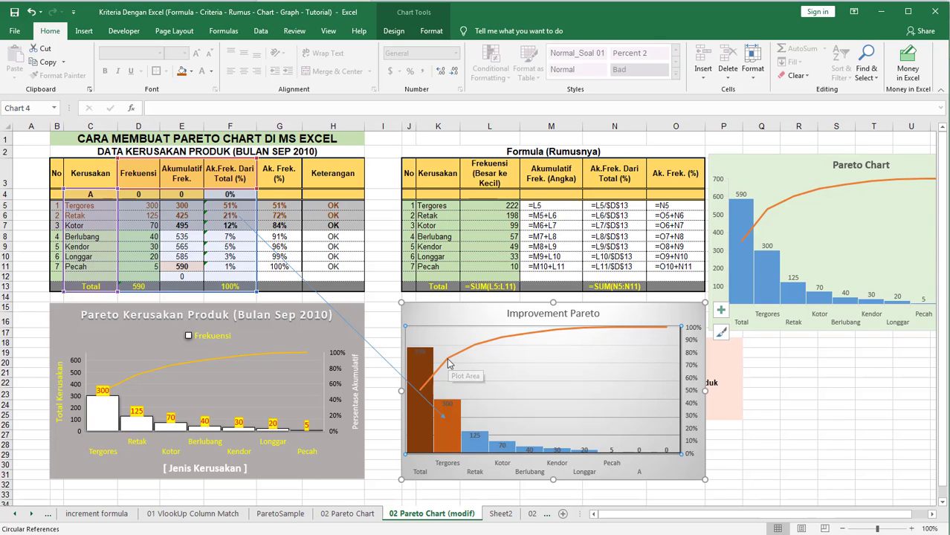
left_click(470, 445)
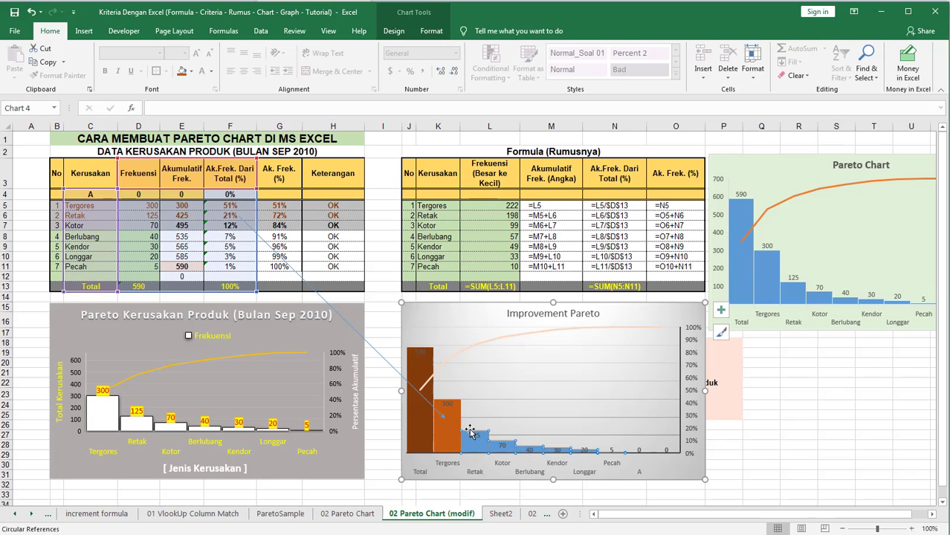
left_click(381, 321)
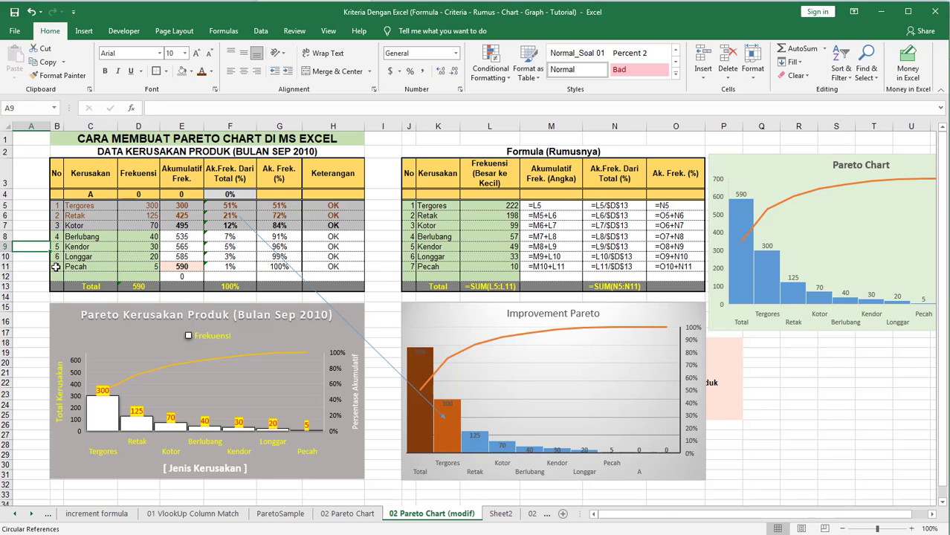
left_click_drag(57, 266, 145, 248)
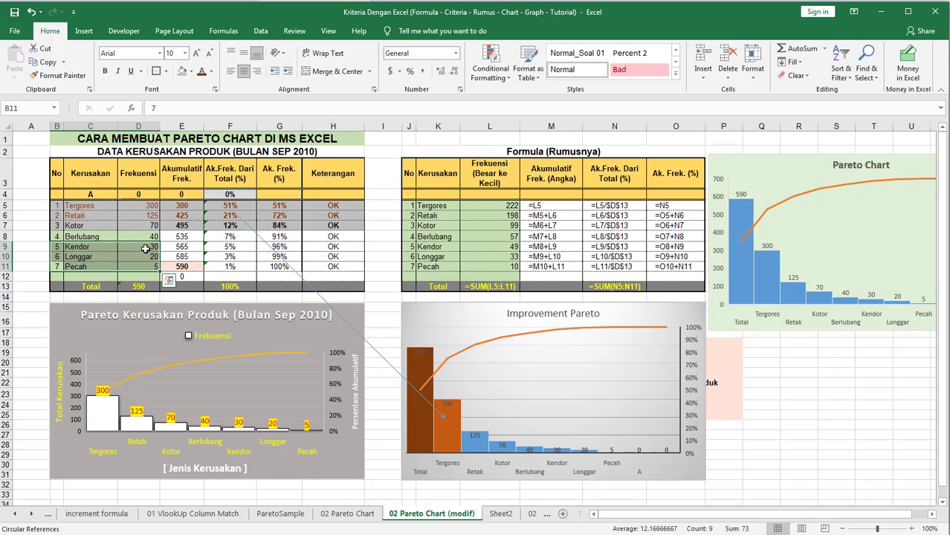
left_click(378, 312)
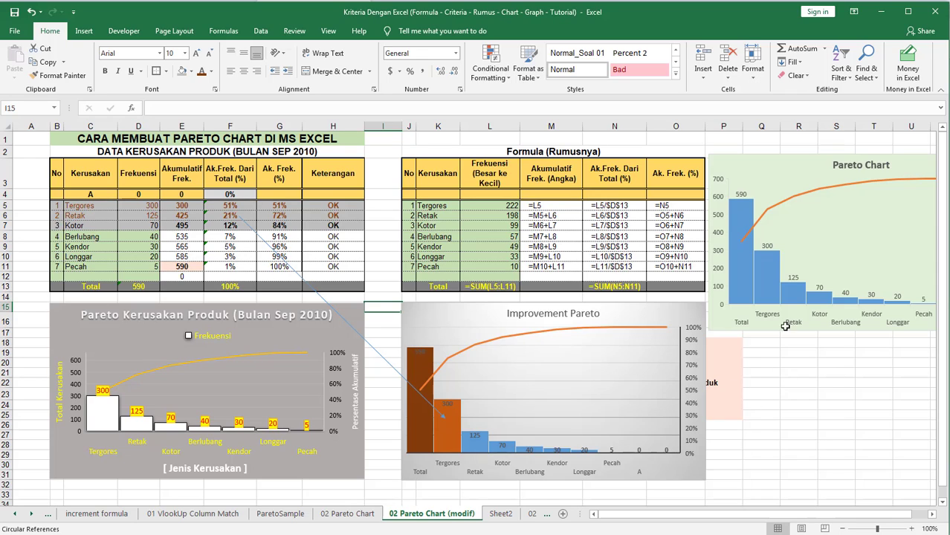
Nudge the green Pareto Chart slightly downward beside the formula table.
left_click(744, 165)
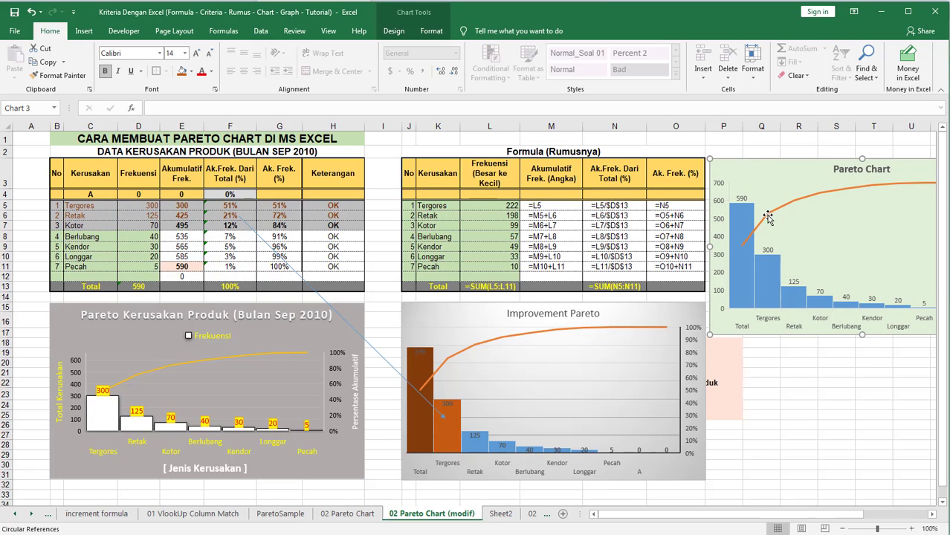
left_click(789, 357)
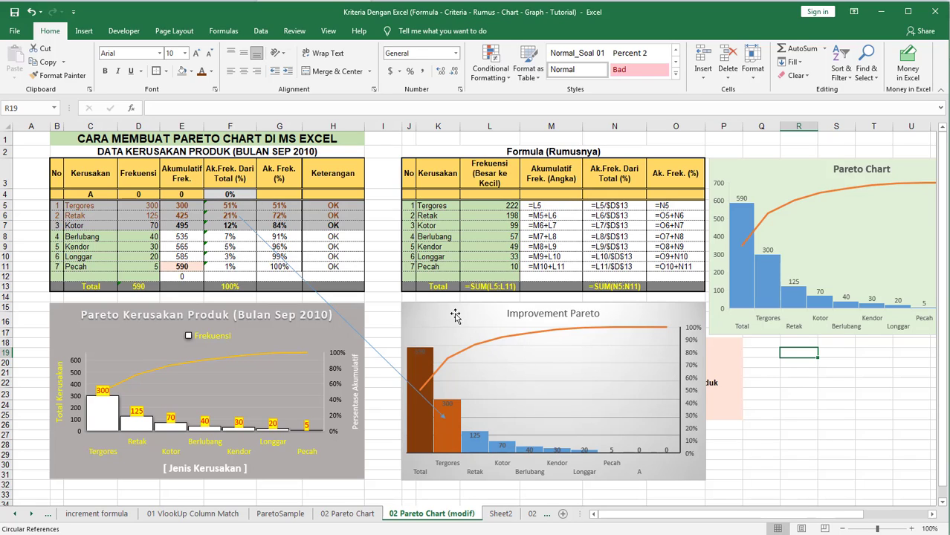
left_click(769, 399)
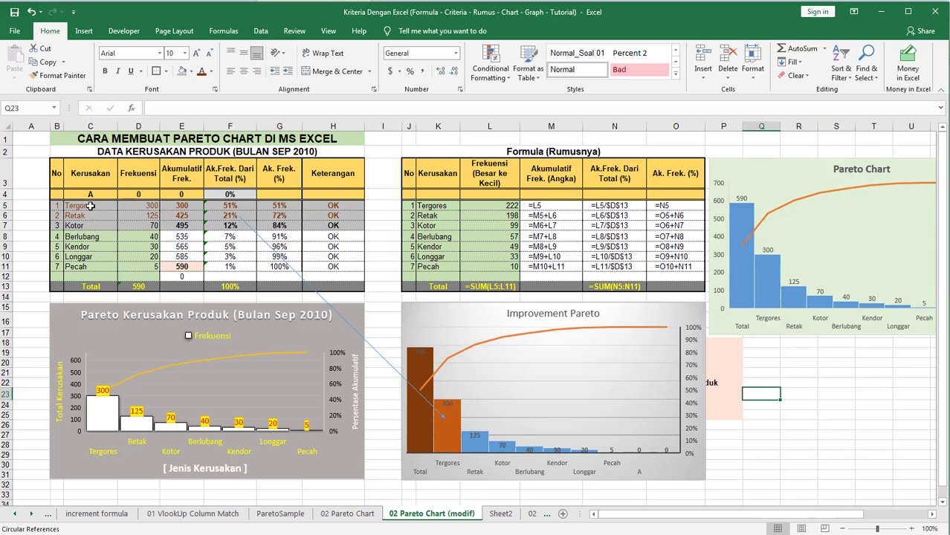
Add axis titles and a legend to the Improvement Pareto chart.
left_click(413, 320)
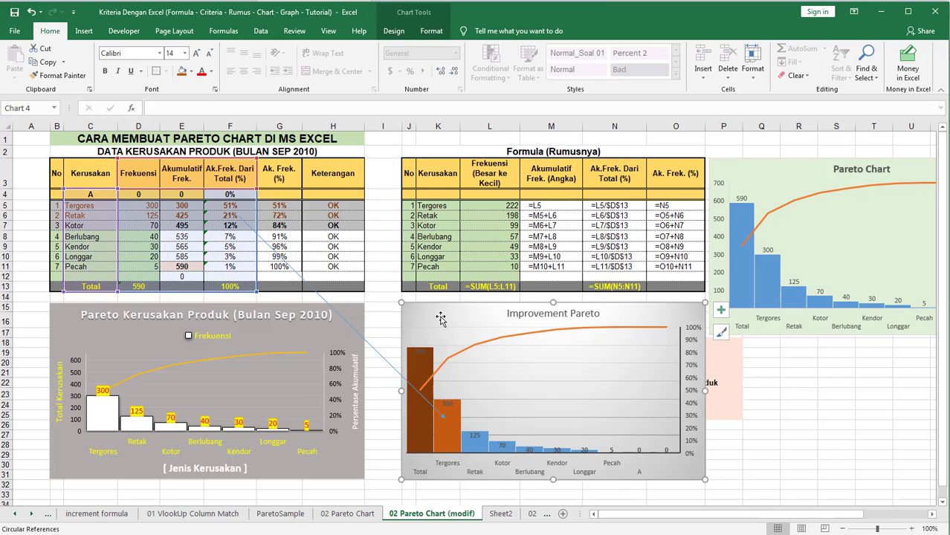
right_click(441, 316)
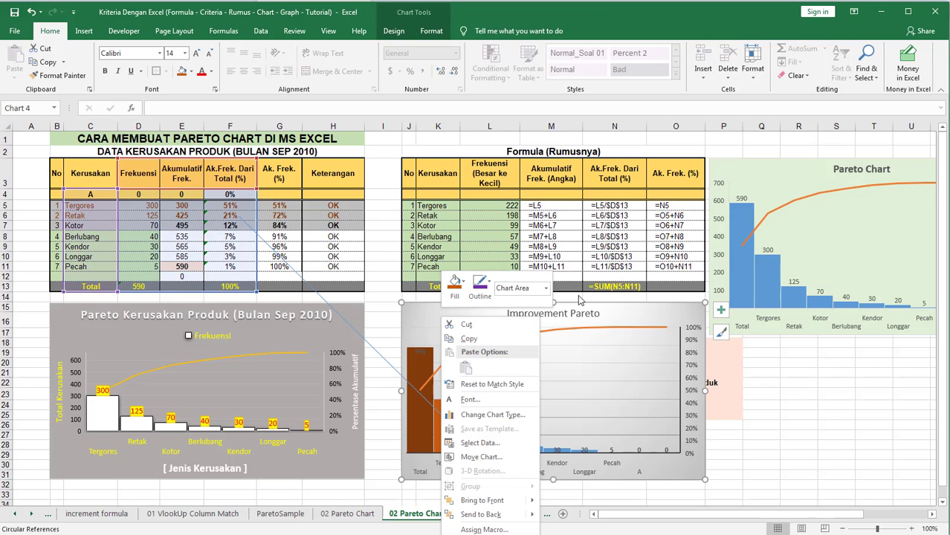
left_click(719, 311)
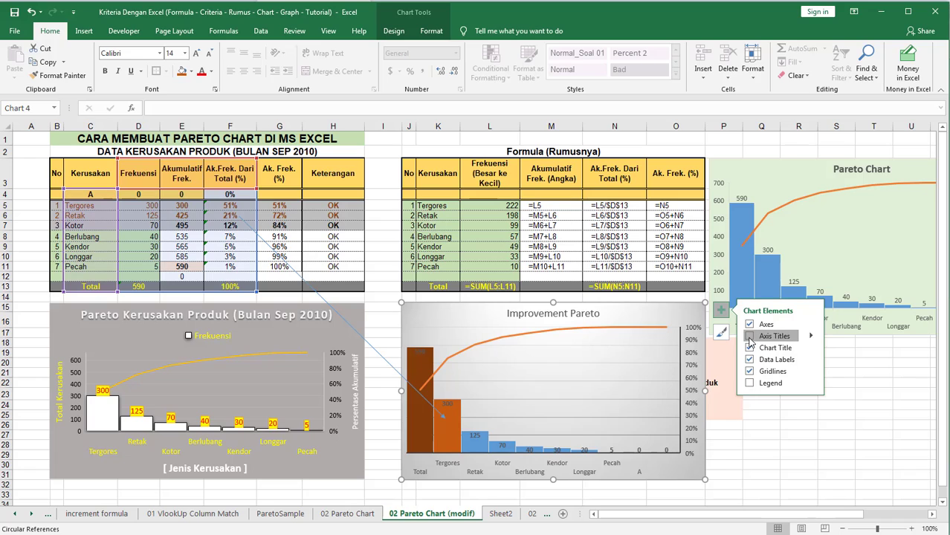
left_click(749, 337)
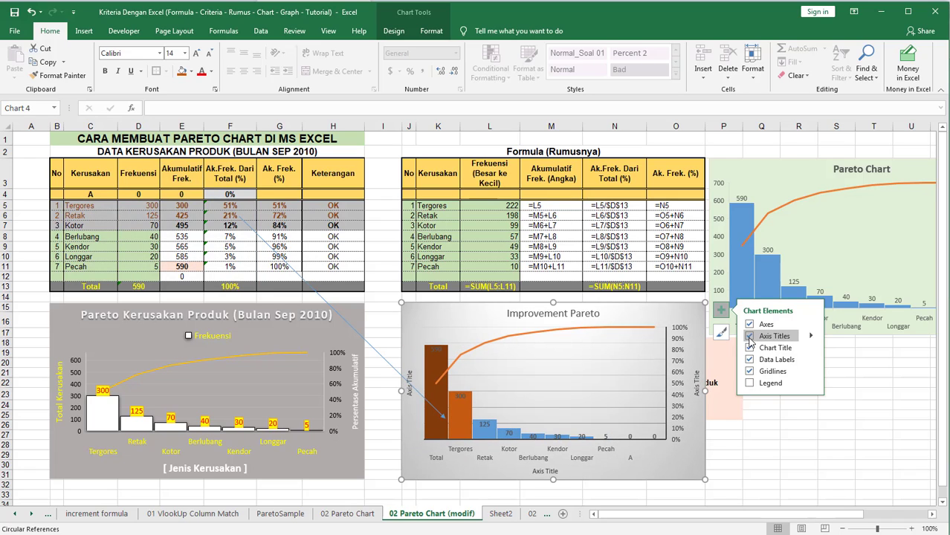
left_click(749, 382)
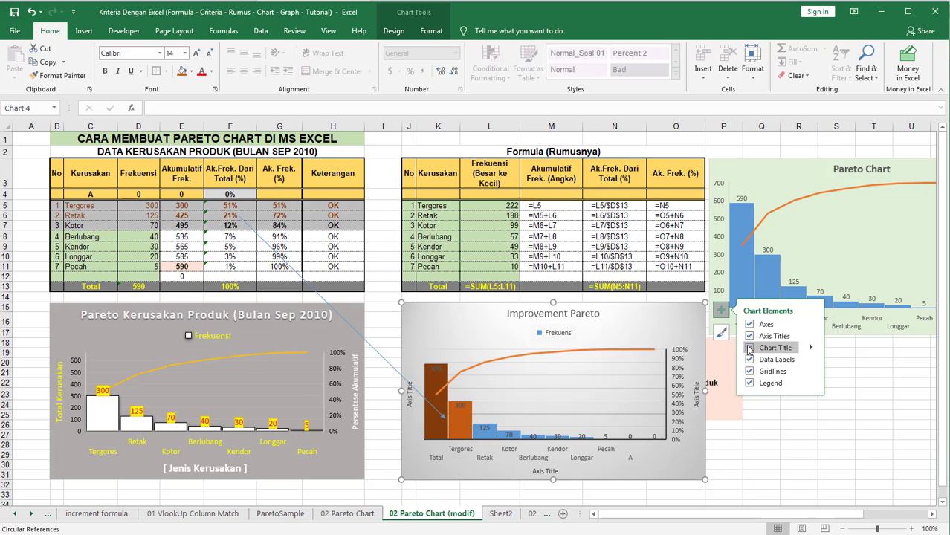
left_click(795, 415)
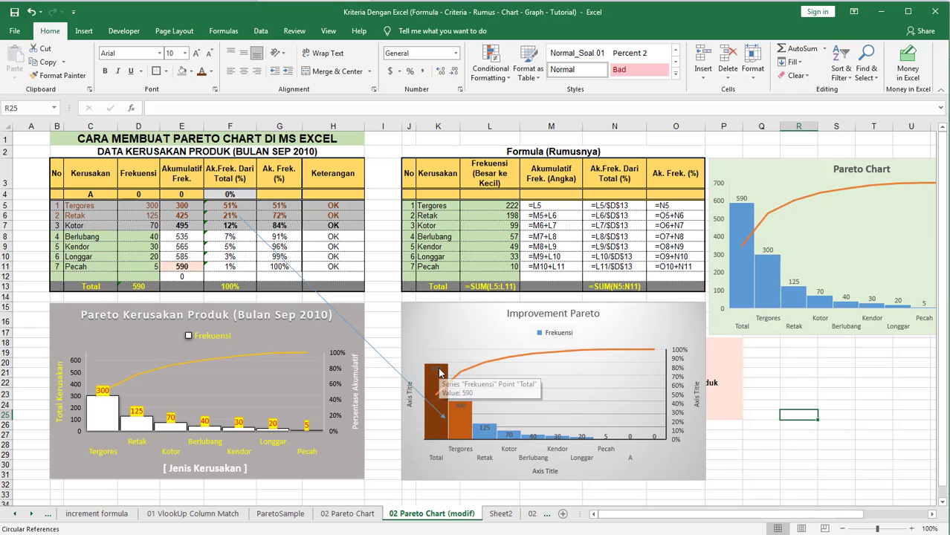
left_click(792, 393)
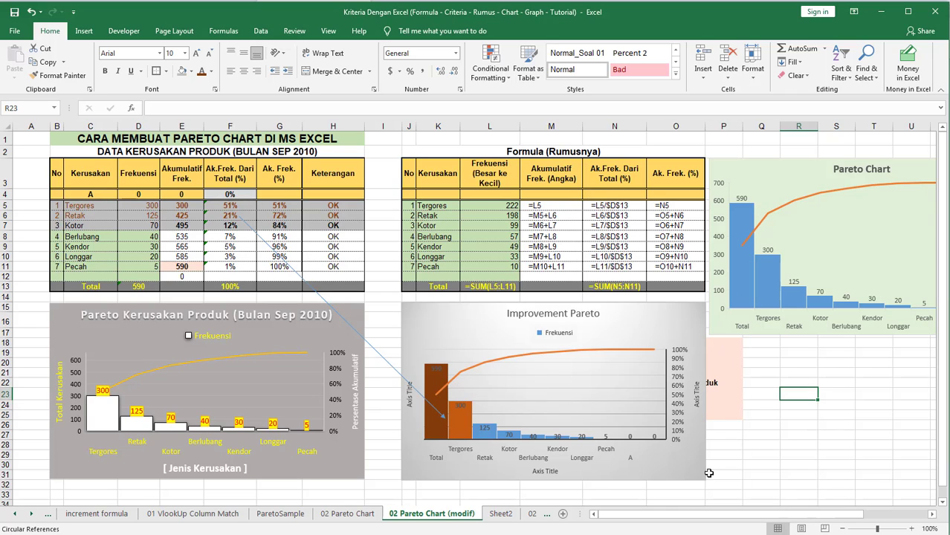
Remove the axis titles from the Improvement Pareto chart.
left_click(688, 313)
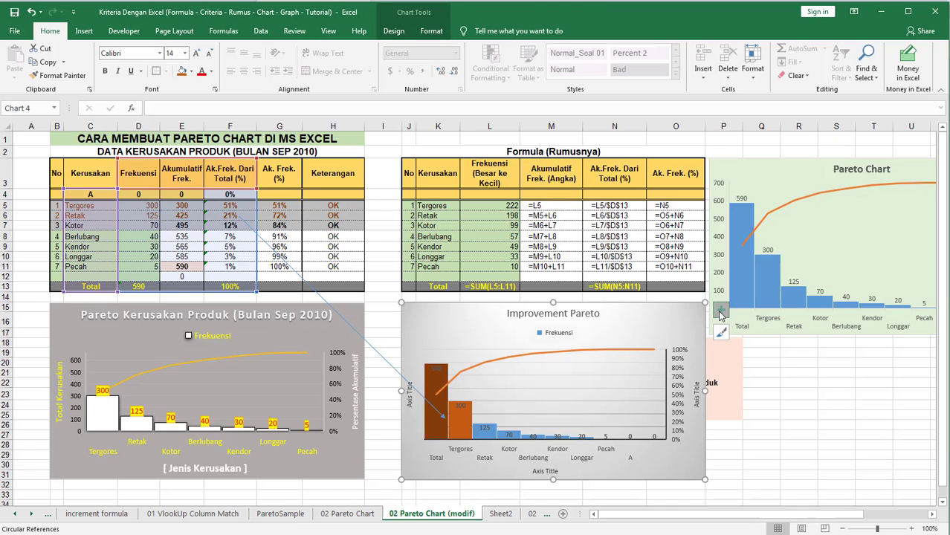
left_click(719, 316)
left_click(749, 336)
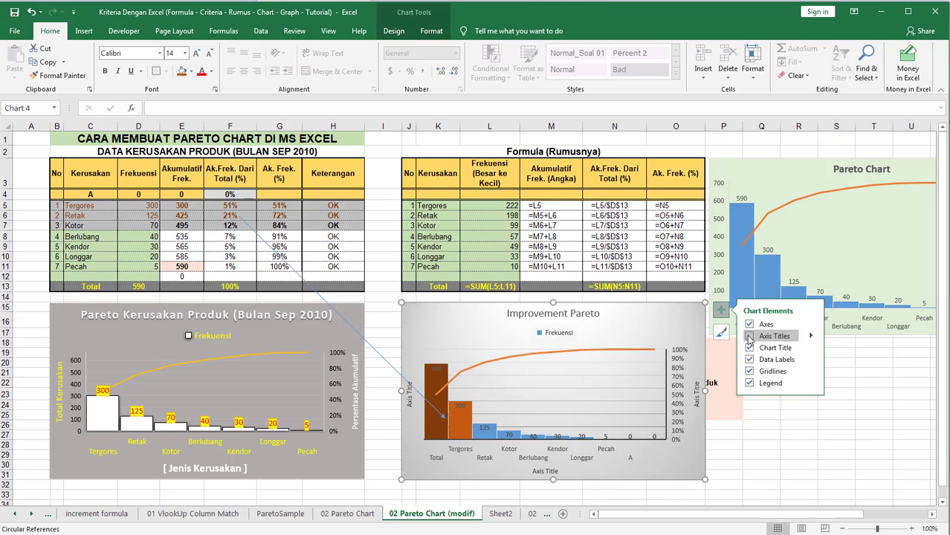
Rename the Improvement Pareto chart's primary vertical axis title as "freq".
left_click(410, 393)
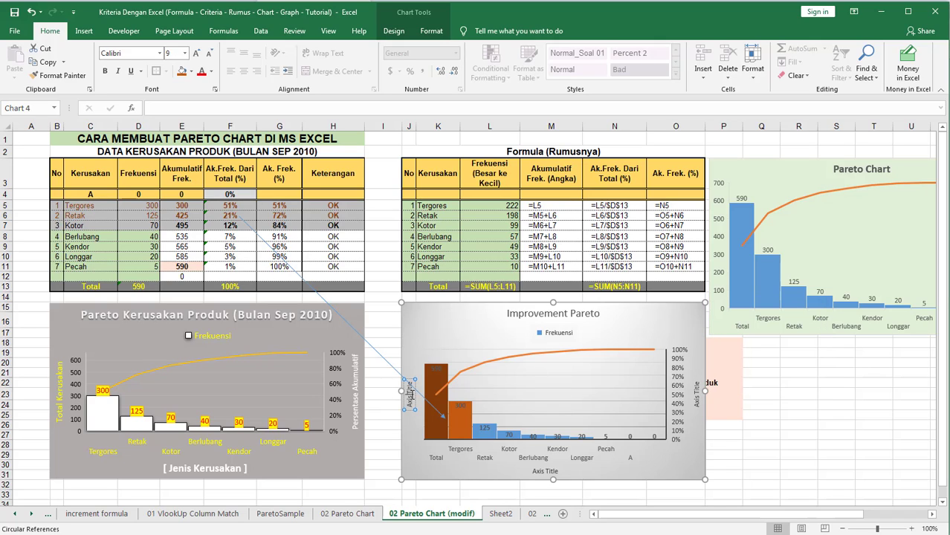
key("BackSpace")
key("BackSpace")
key("BackSpace")
key("BackSpace")
key("BackSpace")
key("BackSpace")
key("BackSpace")
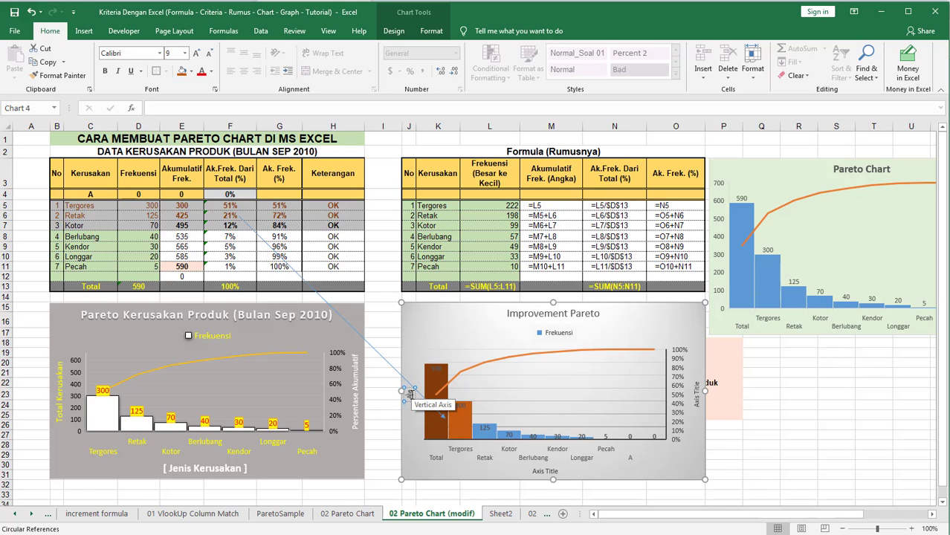
key("BackSpace")
key("BackSpace")
key("BackSpace")
type("freku")
key("BackSpace")
left_click(798, 435)
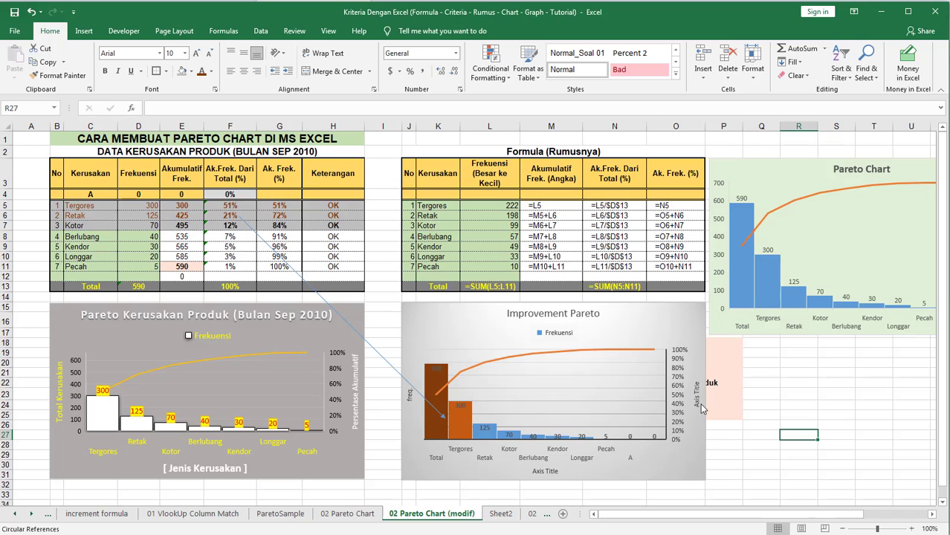
Rename the Improvement Pareto chart's secondary vertical axis title as "Persen".
left_click(697, 399)
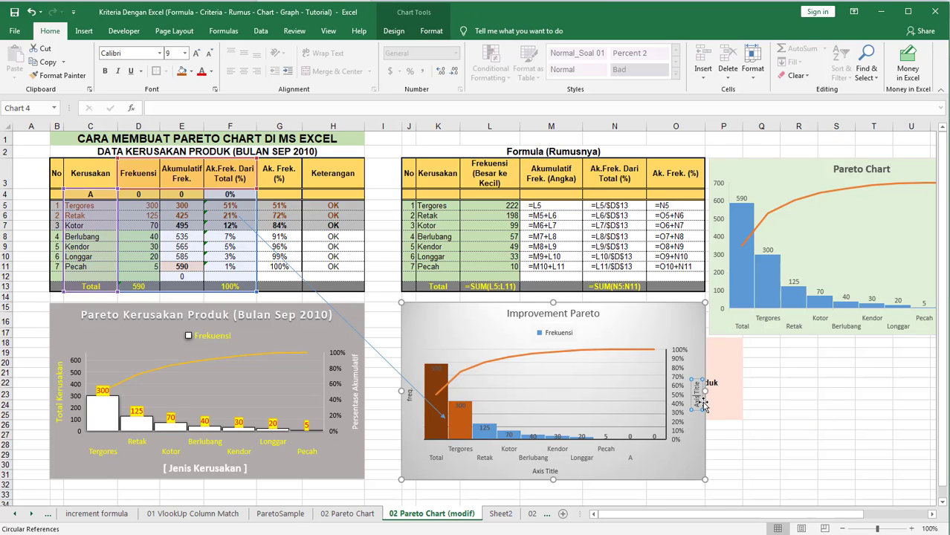
key("BackSpace")
key("BackSpace")
key("BackSpace")
key("BackSpace")
key("Delete")
key("Delete")
key("Delete")
key("Delete")
key("Delete")
key("BackSpace")
type("Persen")
left_click(808, 393)
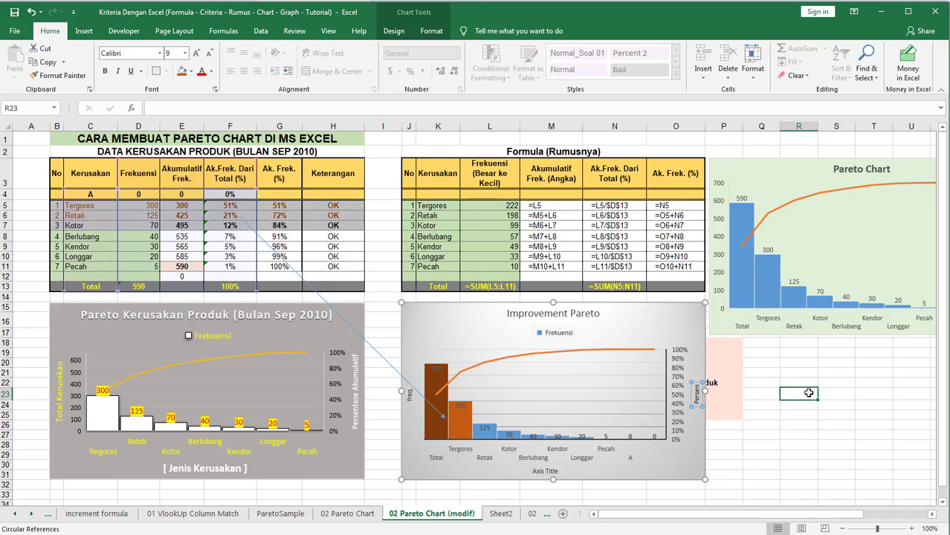
left_click(784, 375)
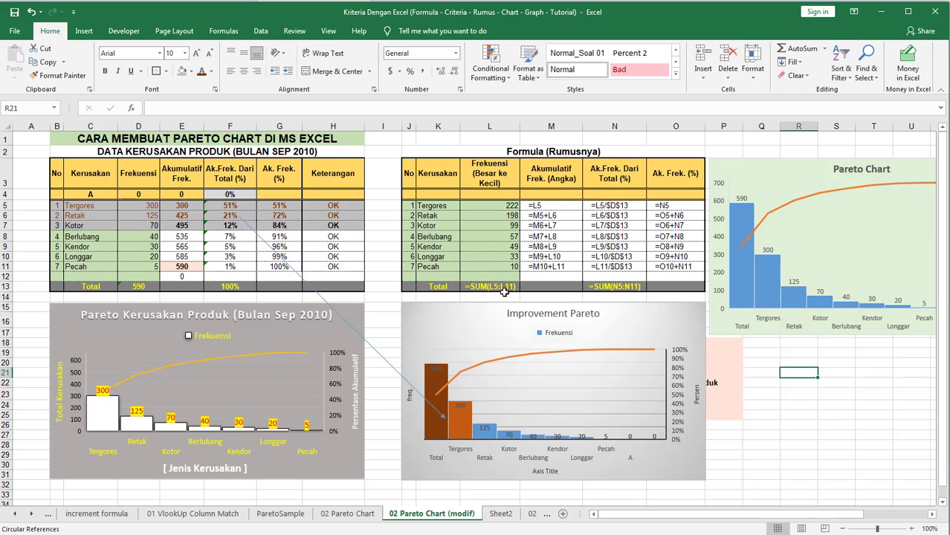
left_click(381, 275)
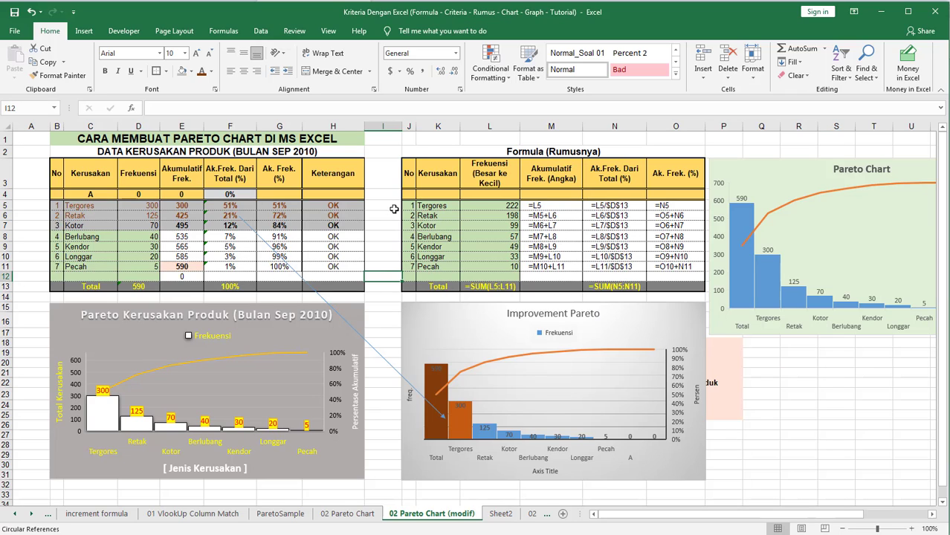
left_click(380, 181)
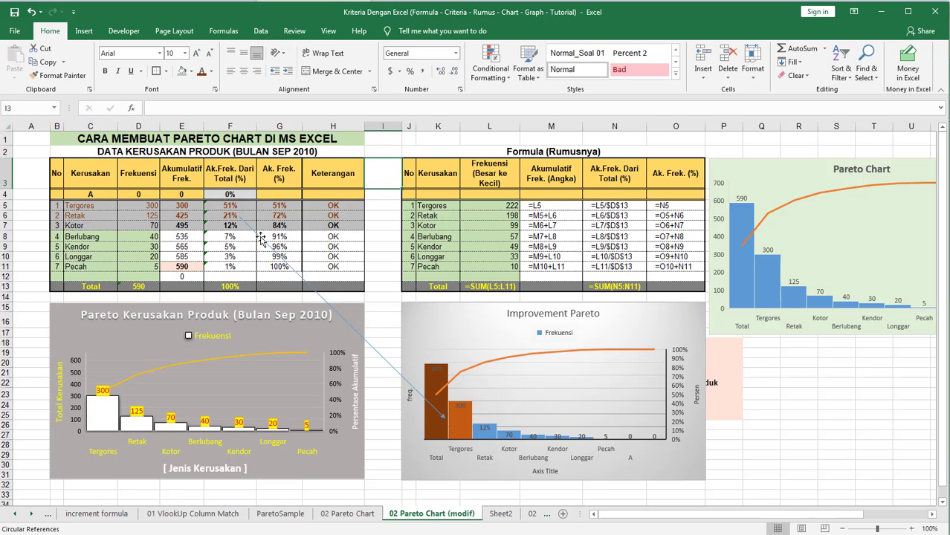
Shift the start of the blue arrow line slightly down to the lower edge of the Kotor row in the defect table.
left_click(260, 237)
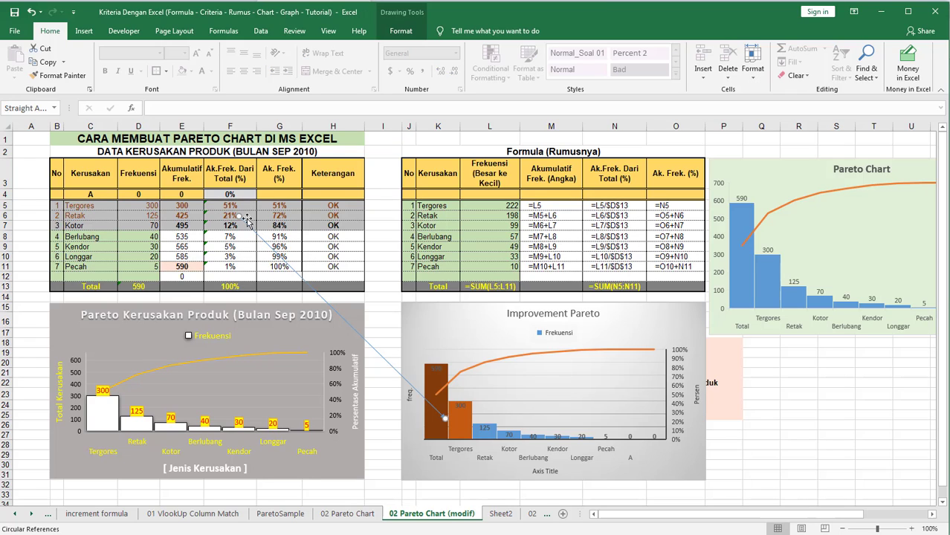
left_click_drag(238, 214, 249, 230)
left_click(367, 238)
Apply the brown font colour and bold to all three main defect rows (B5:H7).
left_click(284, 226)
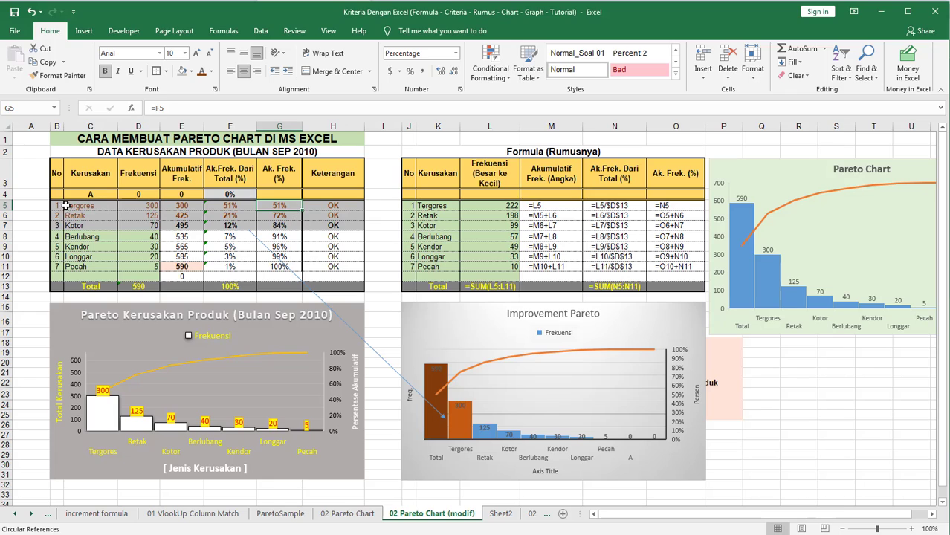
left_click_drag(60, 206, 269, 223)
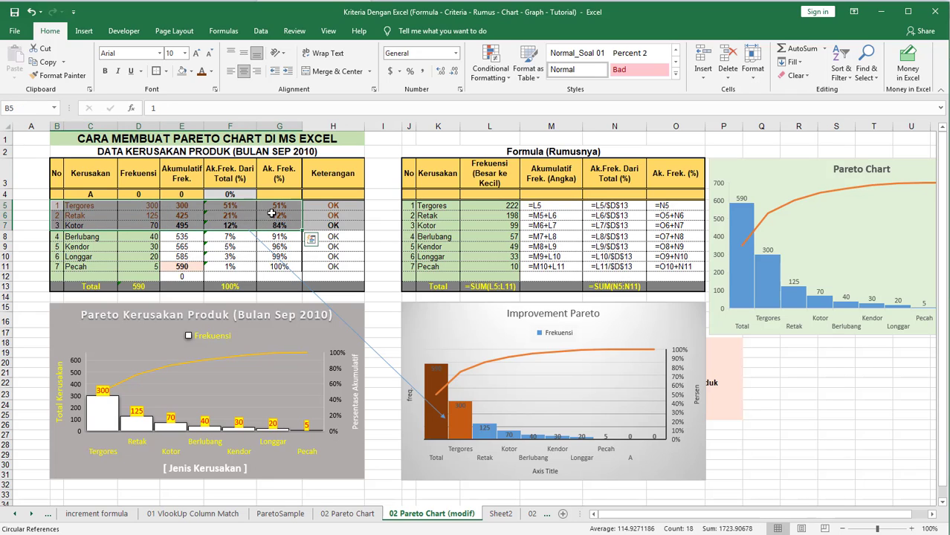
left_click(277, 209)
left_click(278, 227)
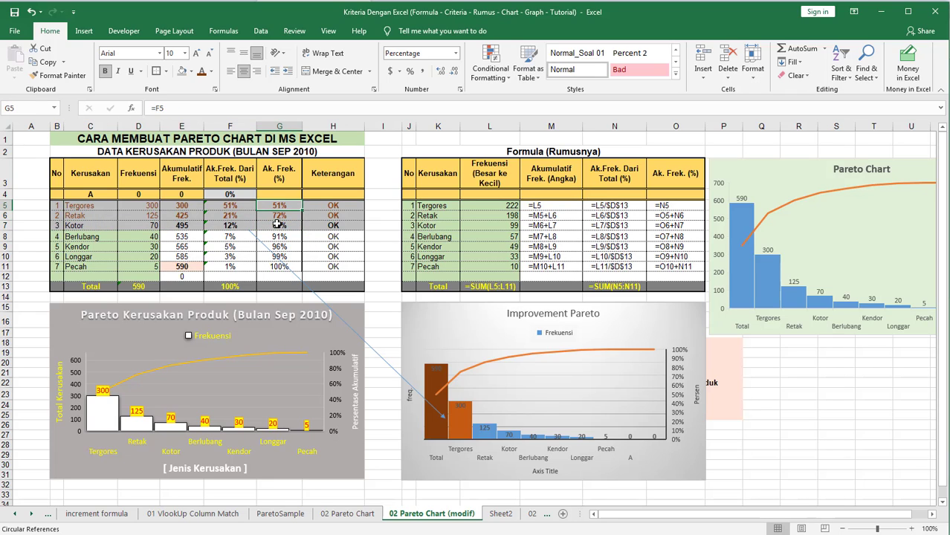
left_click(60, 205)
left_click_drag(59, 205, 329, 224)
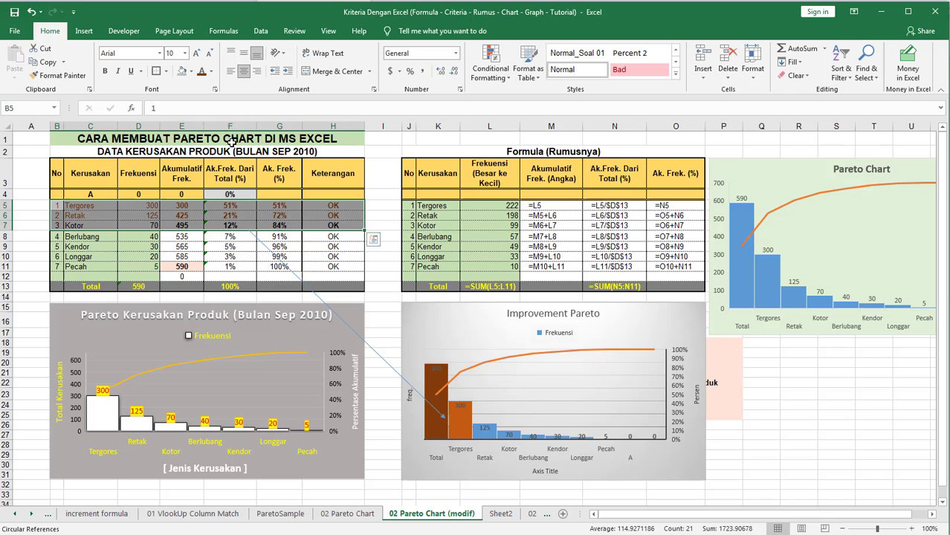
left_click(202, 73)
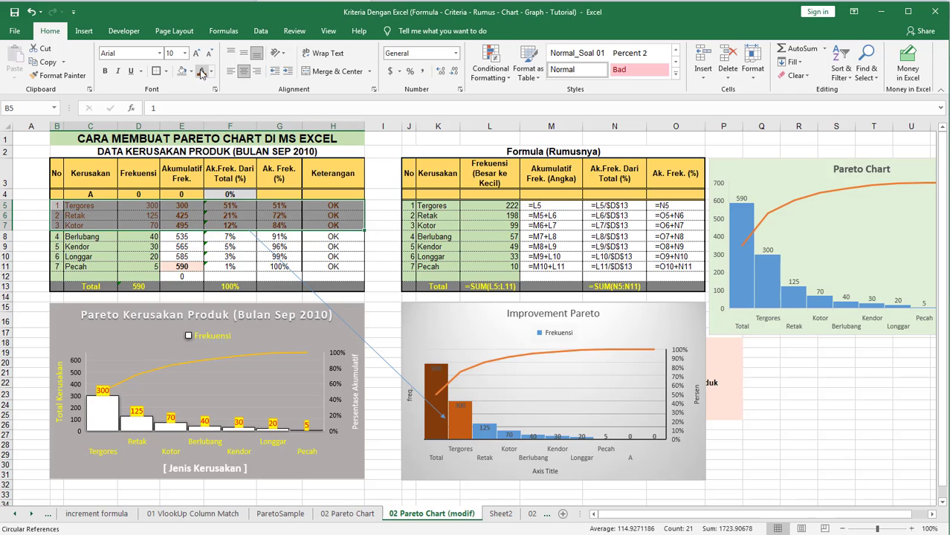
left_click(105, 71)
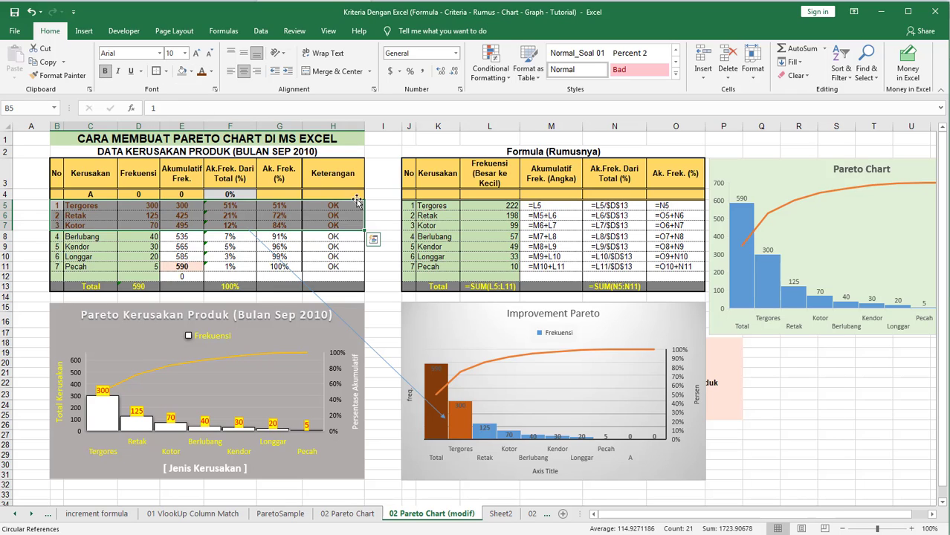
left_click(380, 214)
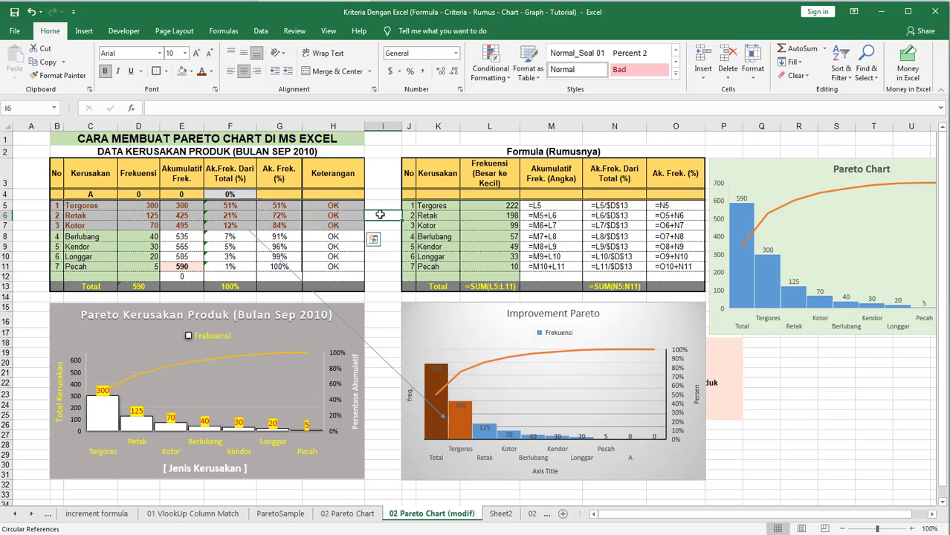
Examine the cumulative percentages in G5:G7 and the names of the three main defects in C5:C7.
left_click(273, 225)
left_click(281, 205)
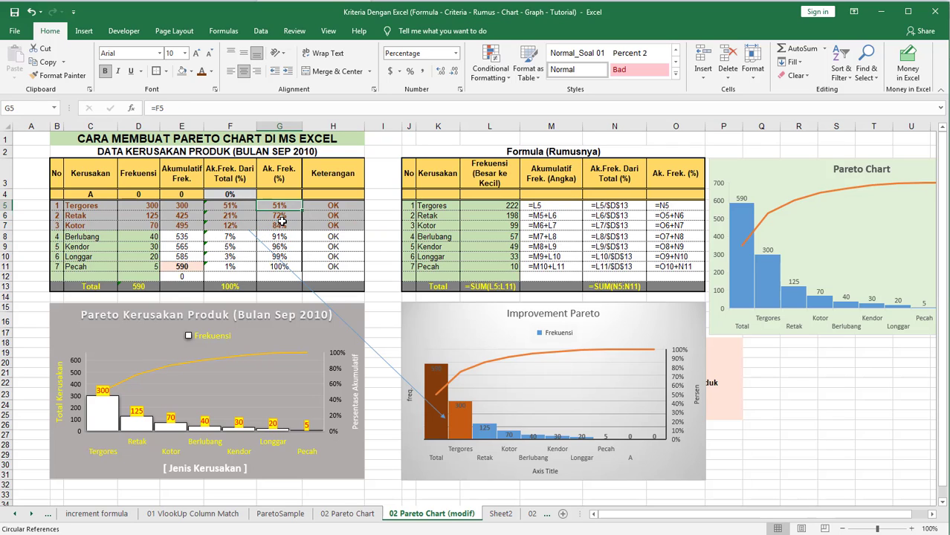
left_click(289, 225)
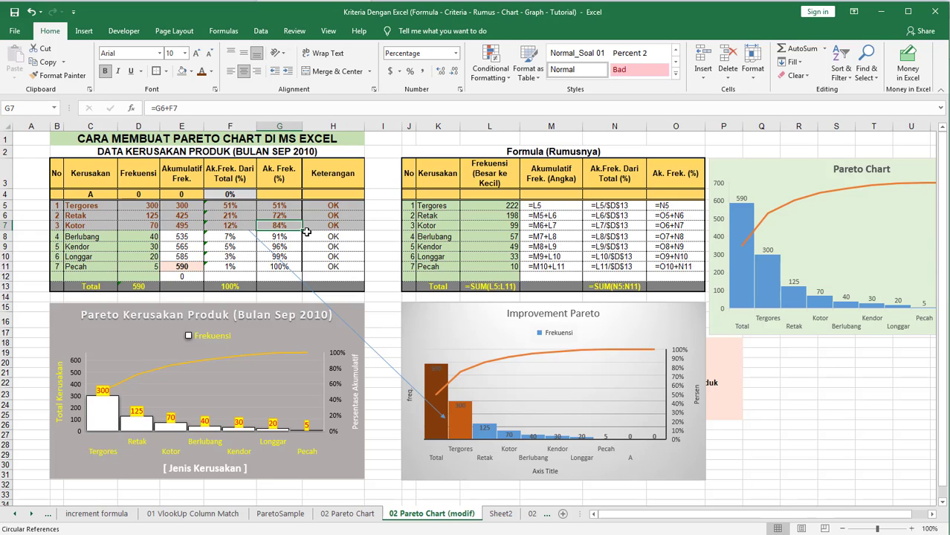
left_click(86, 206)
key("Down")
key("Down")
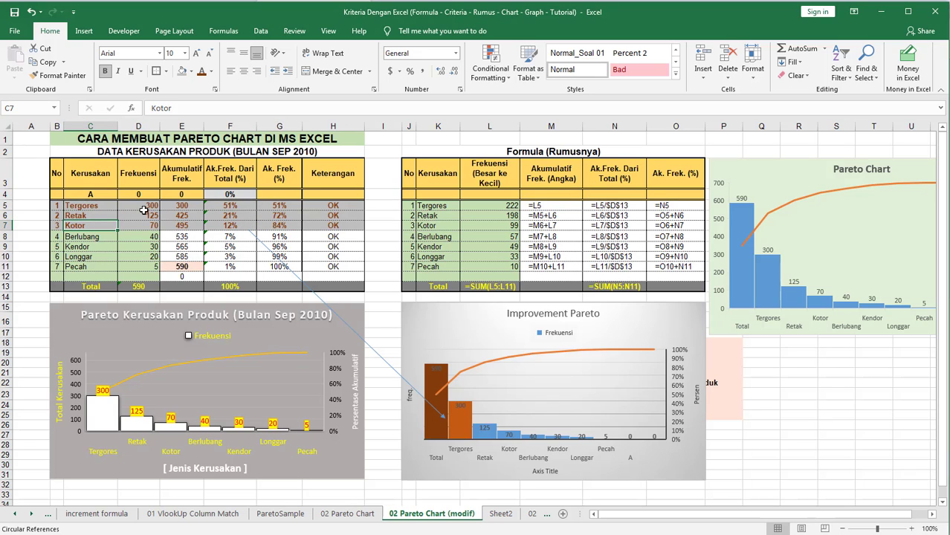
left_click_drag(60, 206, 349, 224)
Try to fill the Retak bar of the Improvement Pareto chart with red.
left_click(482, 435)
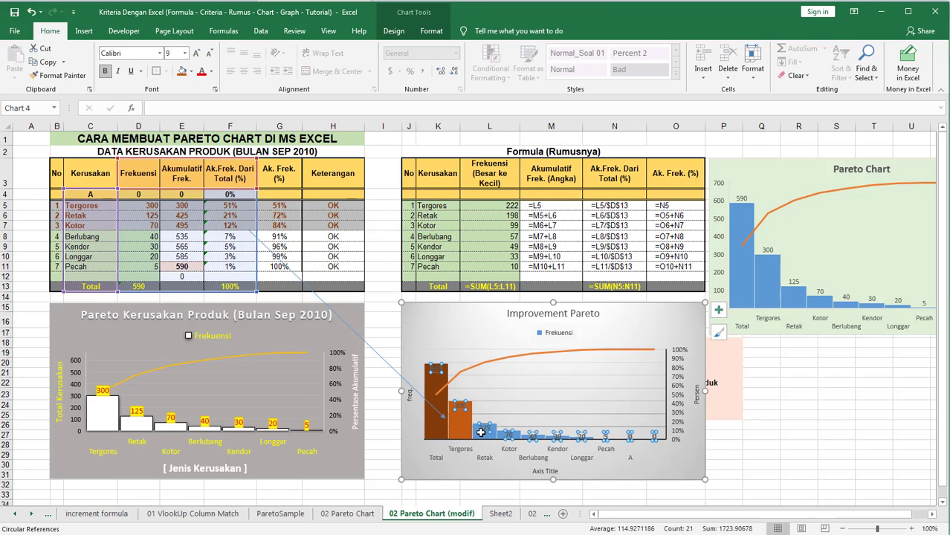
right_click(482, 439)
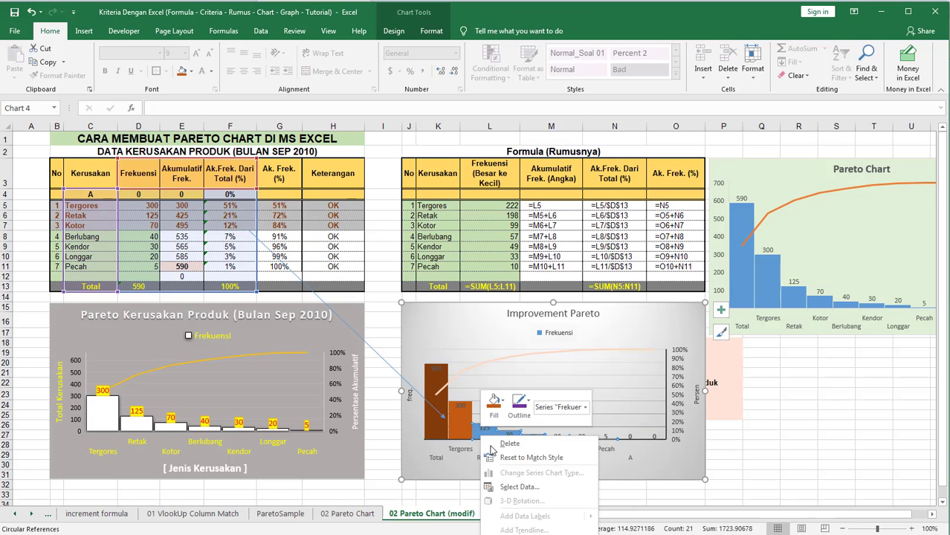
left_click(494, 403)
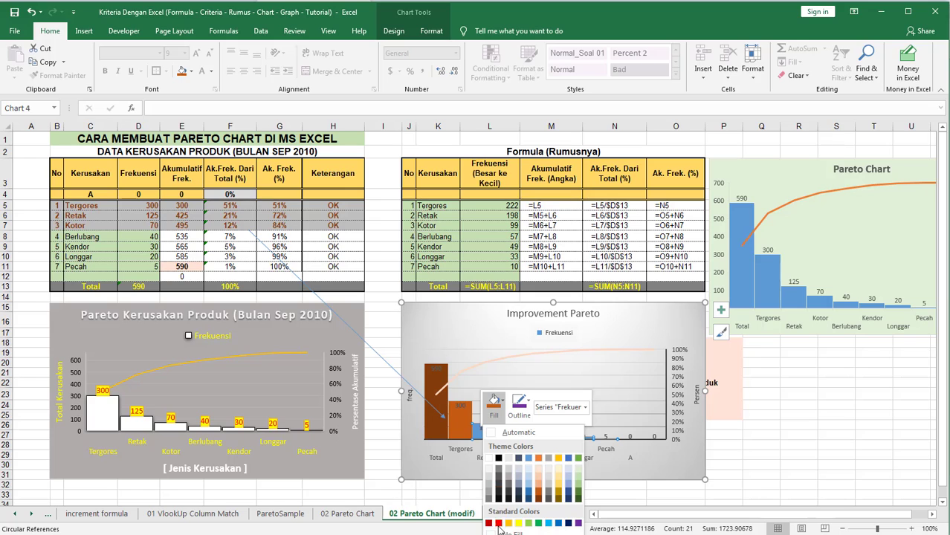
left_click(498, 523)
left_click(749, 458)
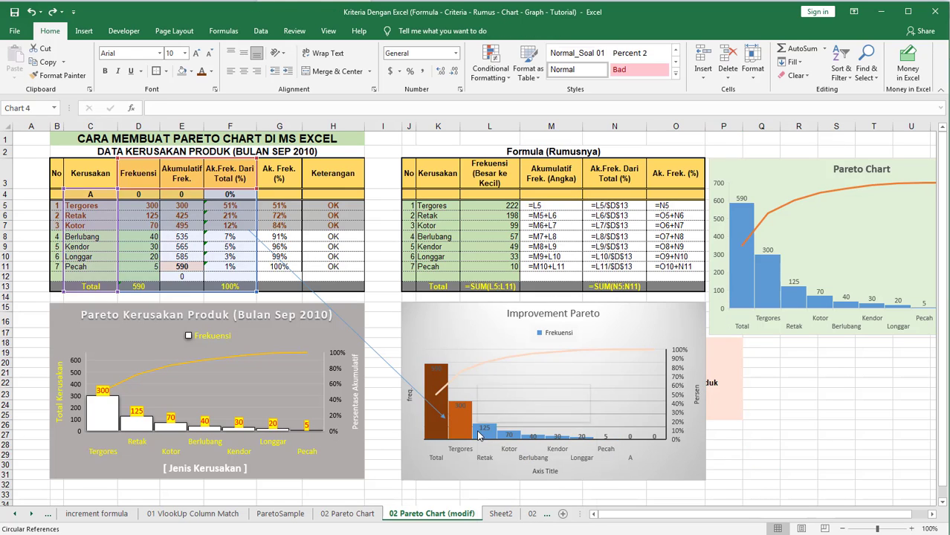
right_click(479, 434)
left_click(492, 401)
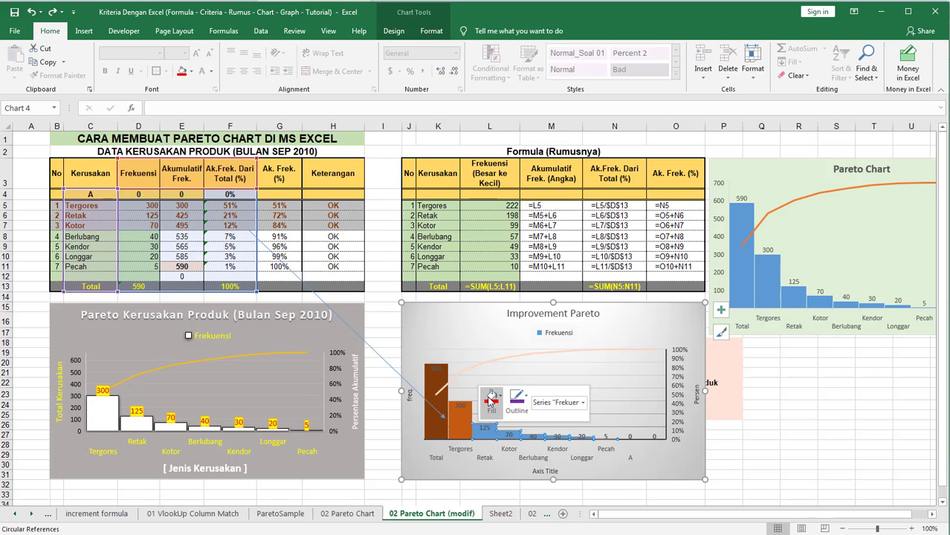
left_click(496, 523)
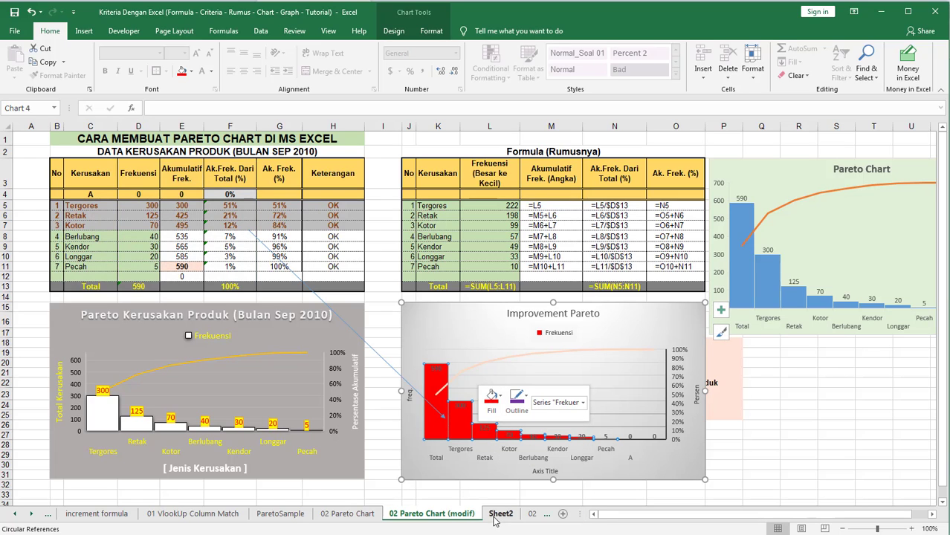
key("ctrl+z")
Fill only the Retak bar of the Improvement Pareto chart with dark red.
right_click(481, 432)
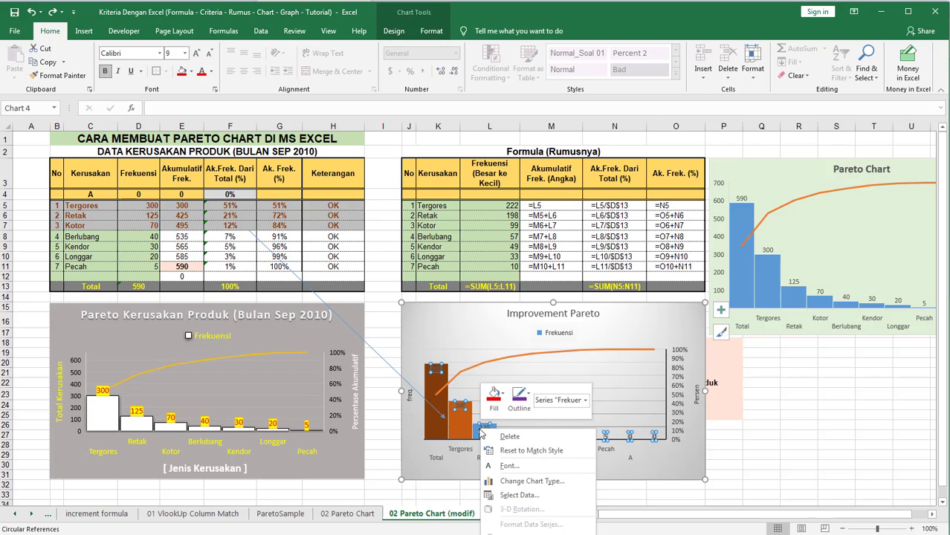
left_click(479, 434)
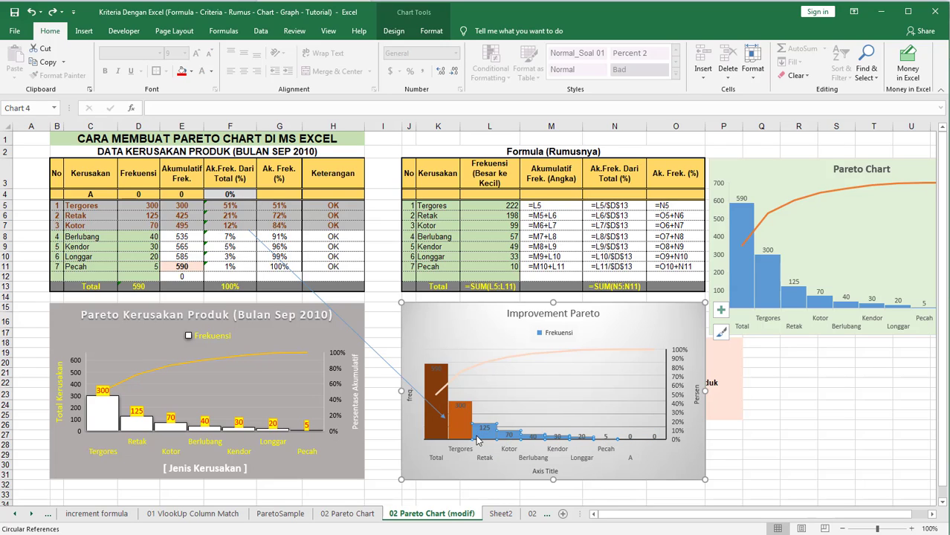
right_click(478, 440)
left_click(478, 439)
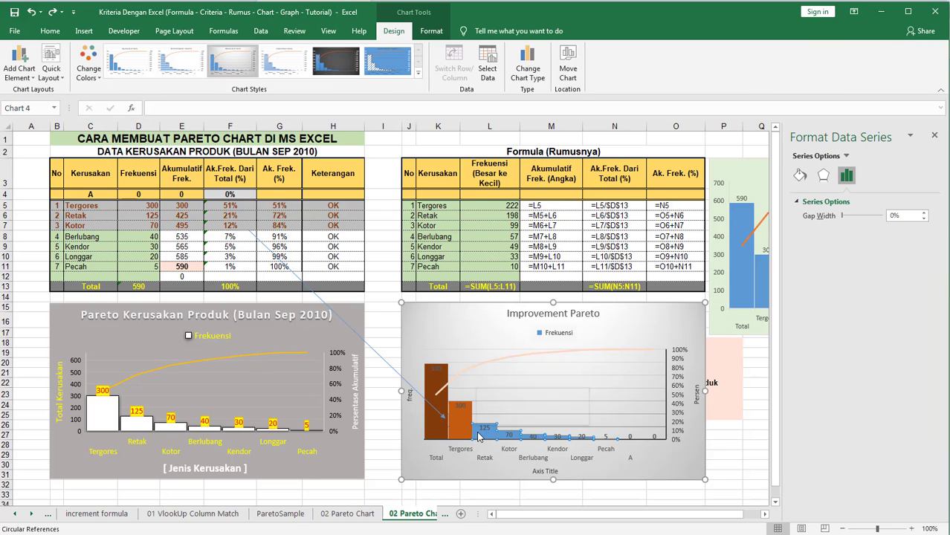
left_click(479, 436)
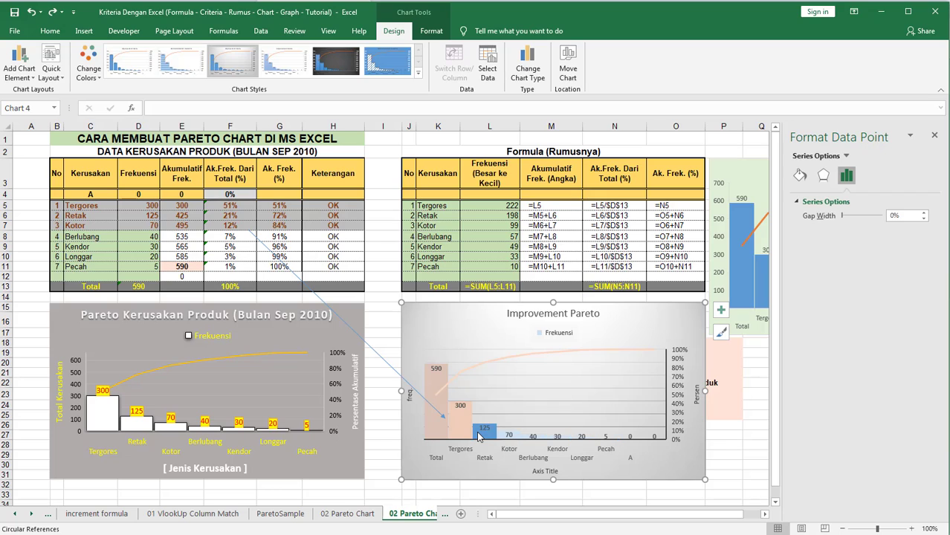
right_click(480, 437)
left_click(491, 399)
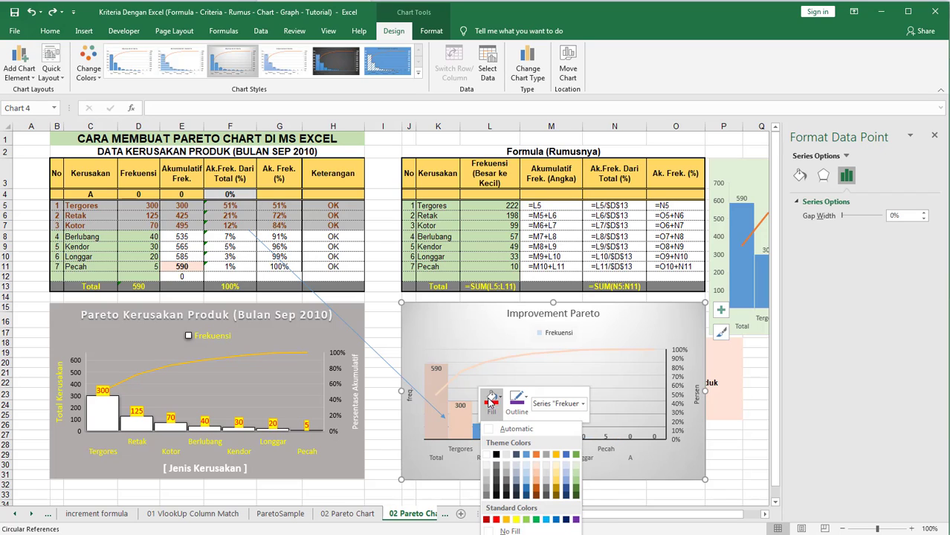
left_click(496, 520)
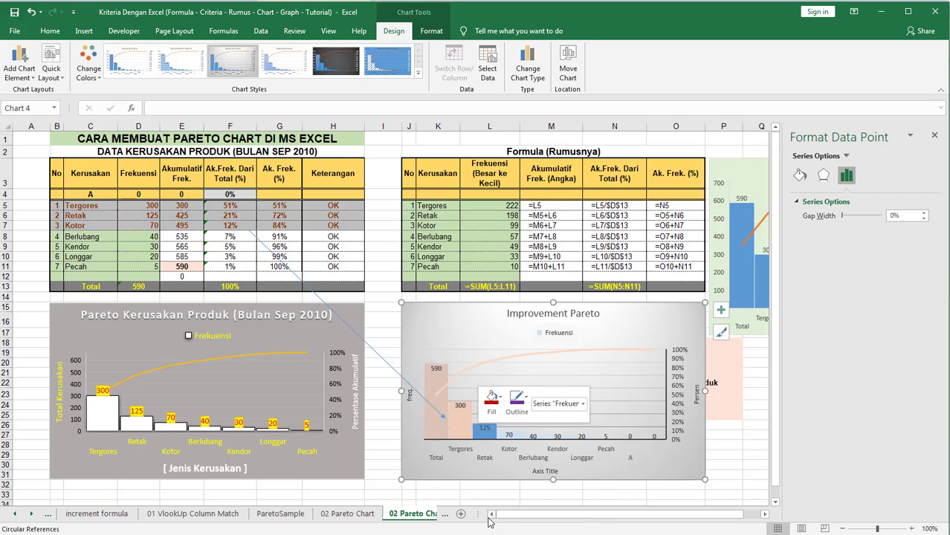
left_click(590, 503)
left_click(722, 454)
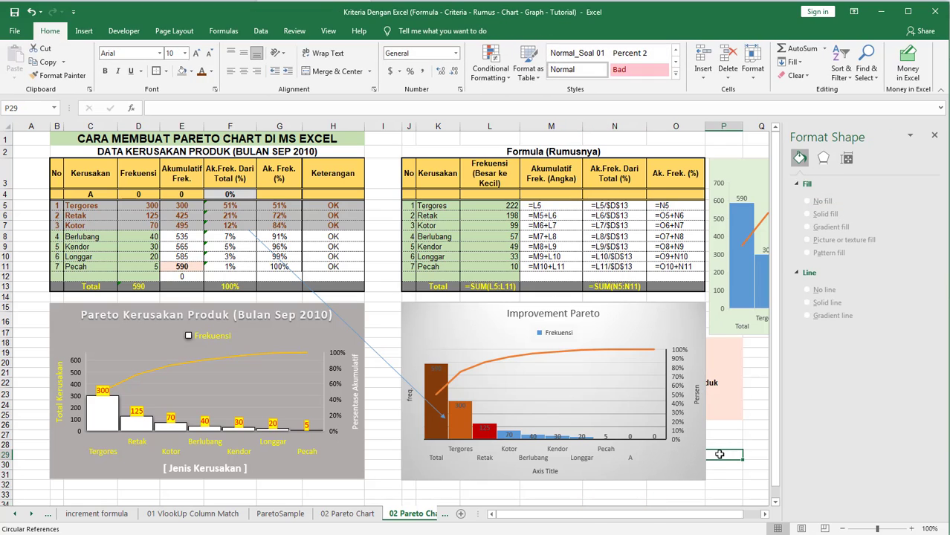
Select the three main defect rows (B5:G7) and close the shape formatting pane.
left_click(436, 374)
left_click(393, 353)
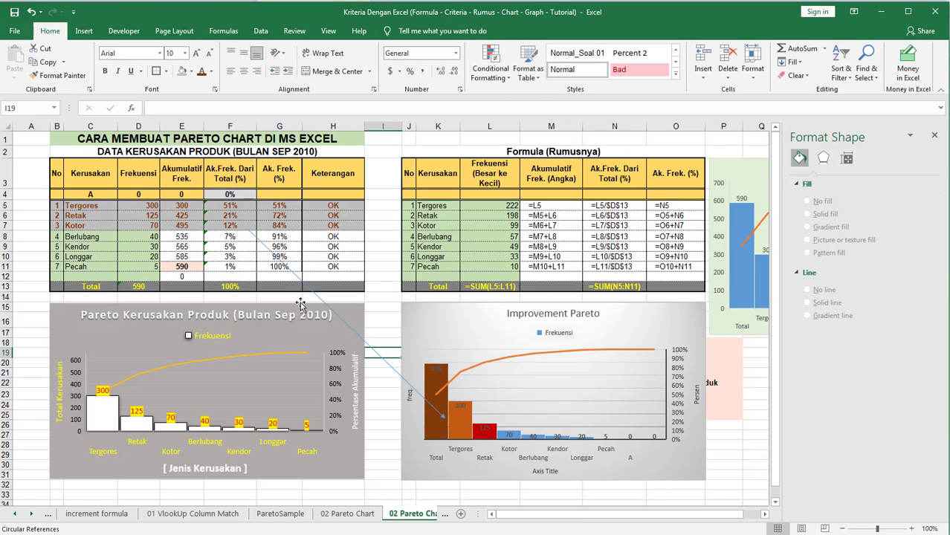
left_click(62, 206)
left_click_drag(62, 206, 281, 222)
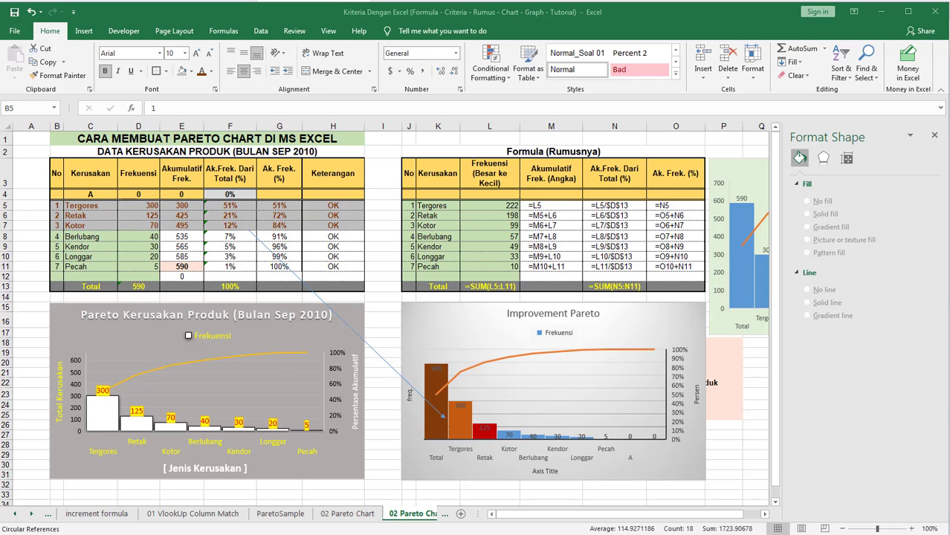
left_click(934, 137)
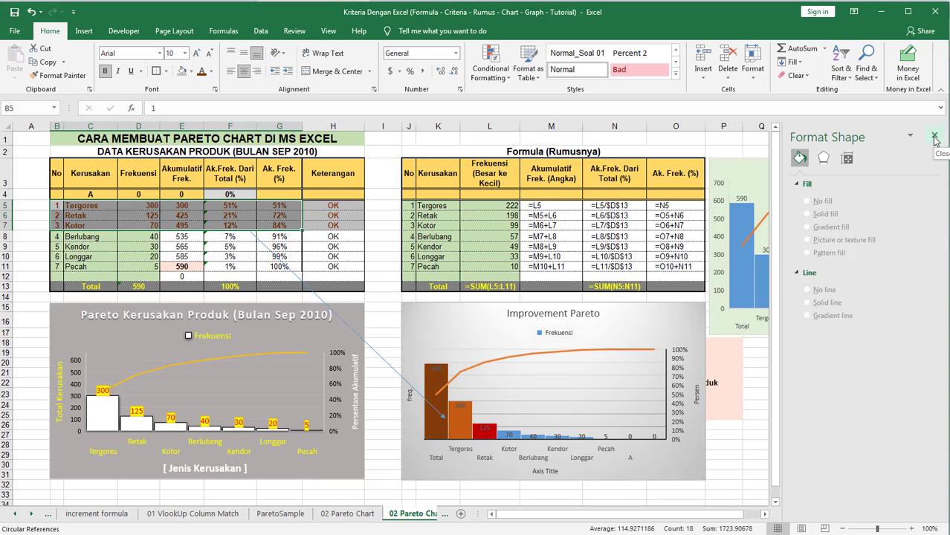
left_click(934, 138)
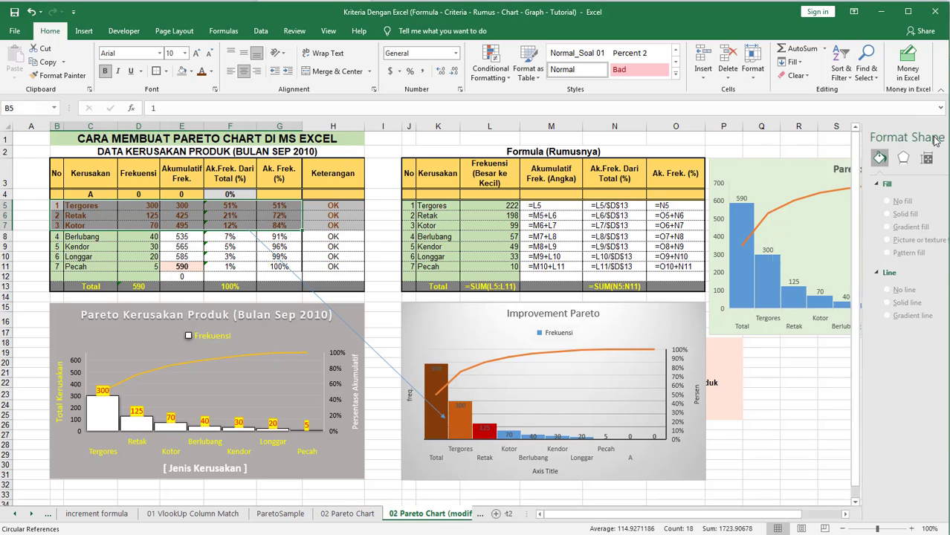
Compare the cumulative percentages in G5:G11 with the formula listed under Ak. Frek. (%) in O5.
left_click(283, 206)
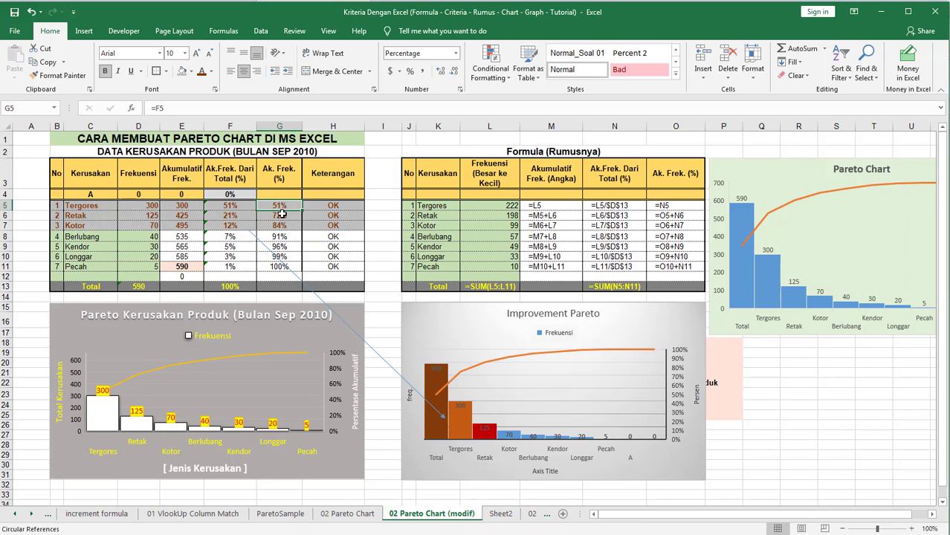
left_click(283, 214)
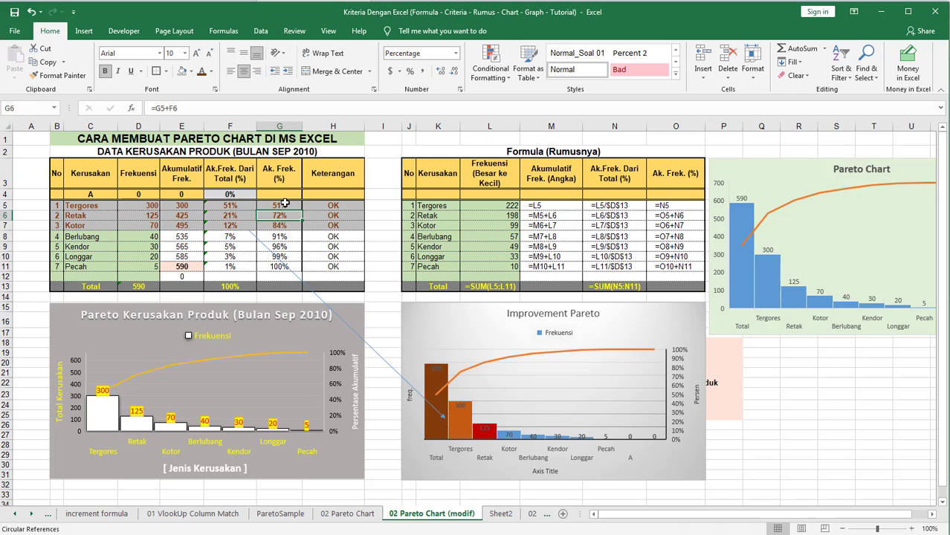
left_click_drag(284, 203, 284, 268)
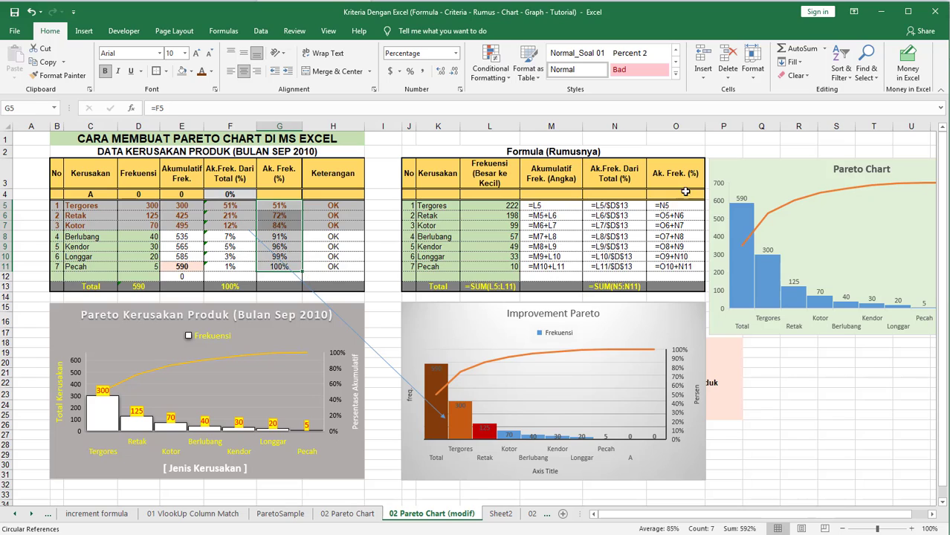
left_click(670, 209)
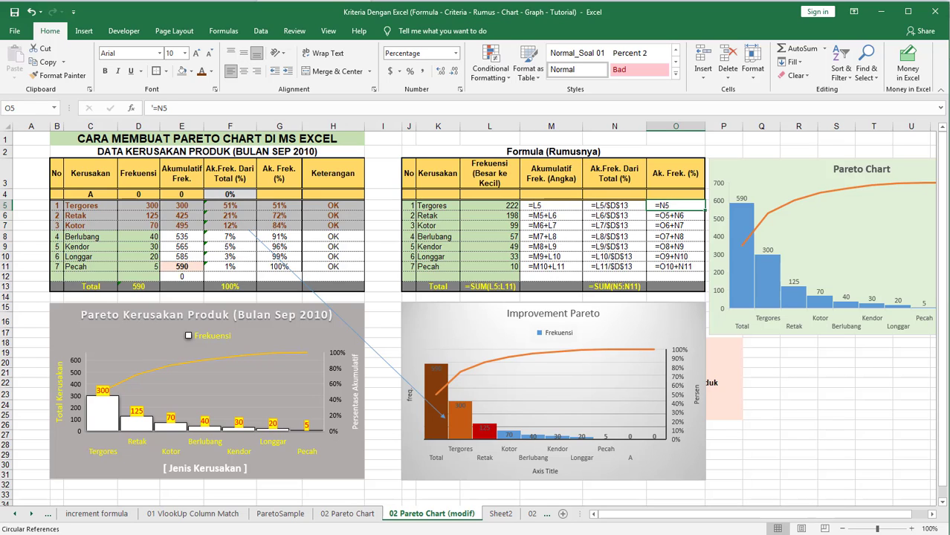